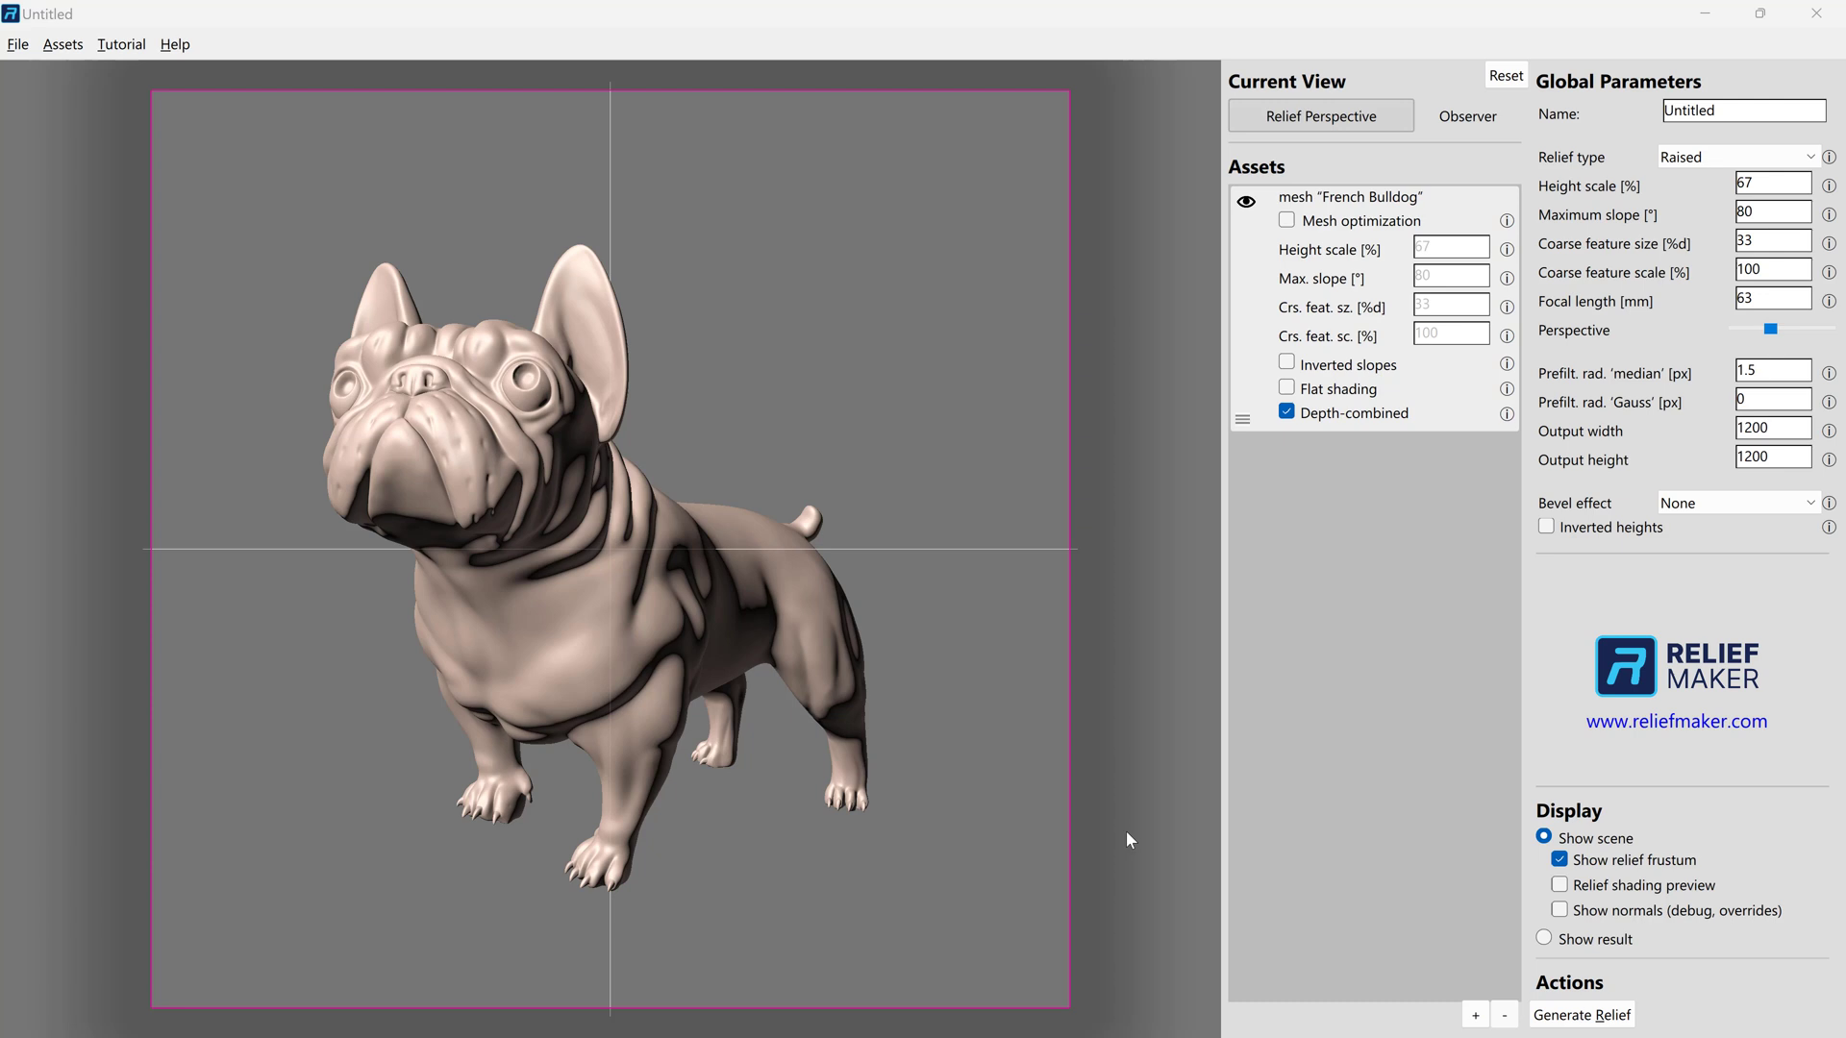
- Rotate the bulldog into a three-quarter pose and nudge it up and left in the frame
{"action": "left_click_drag", "start_coordinate": [660, 455], "coordinate": [848, 416]}
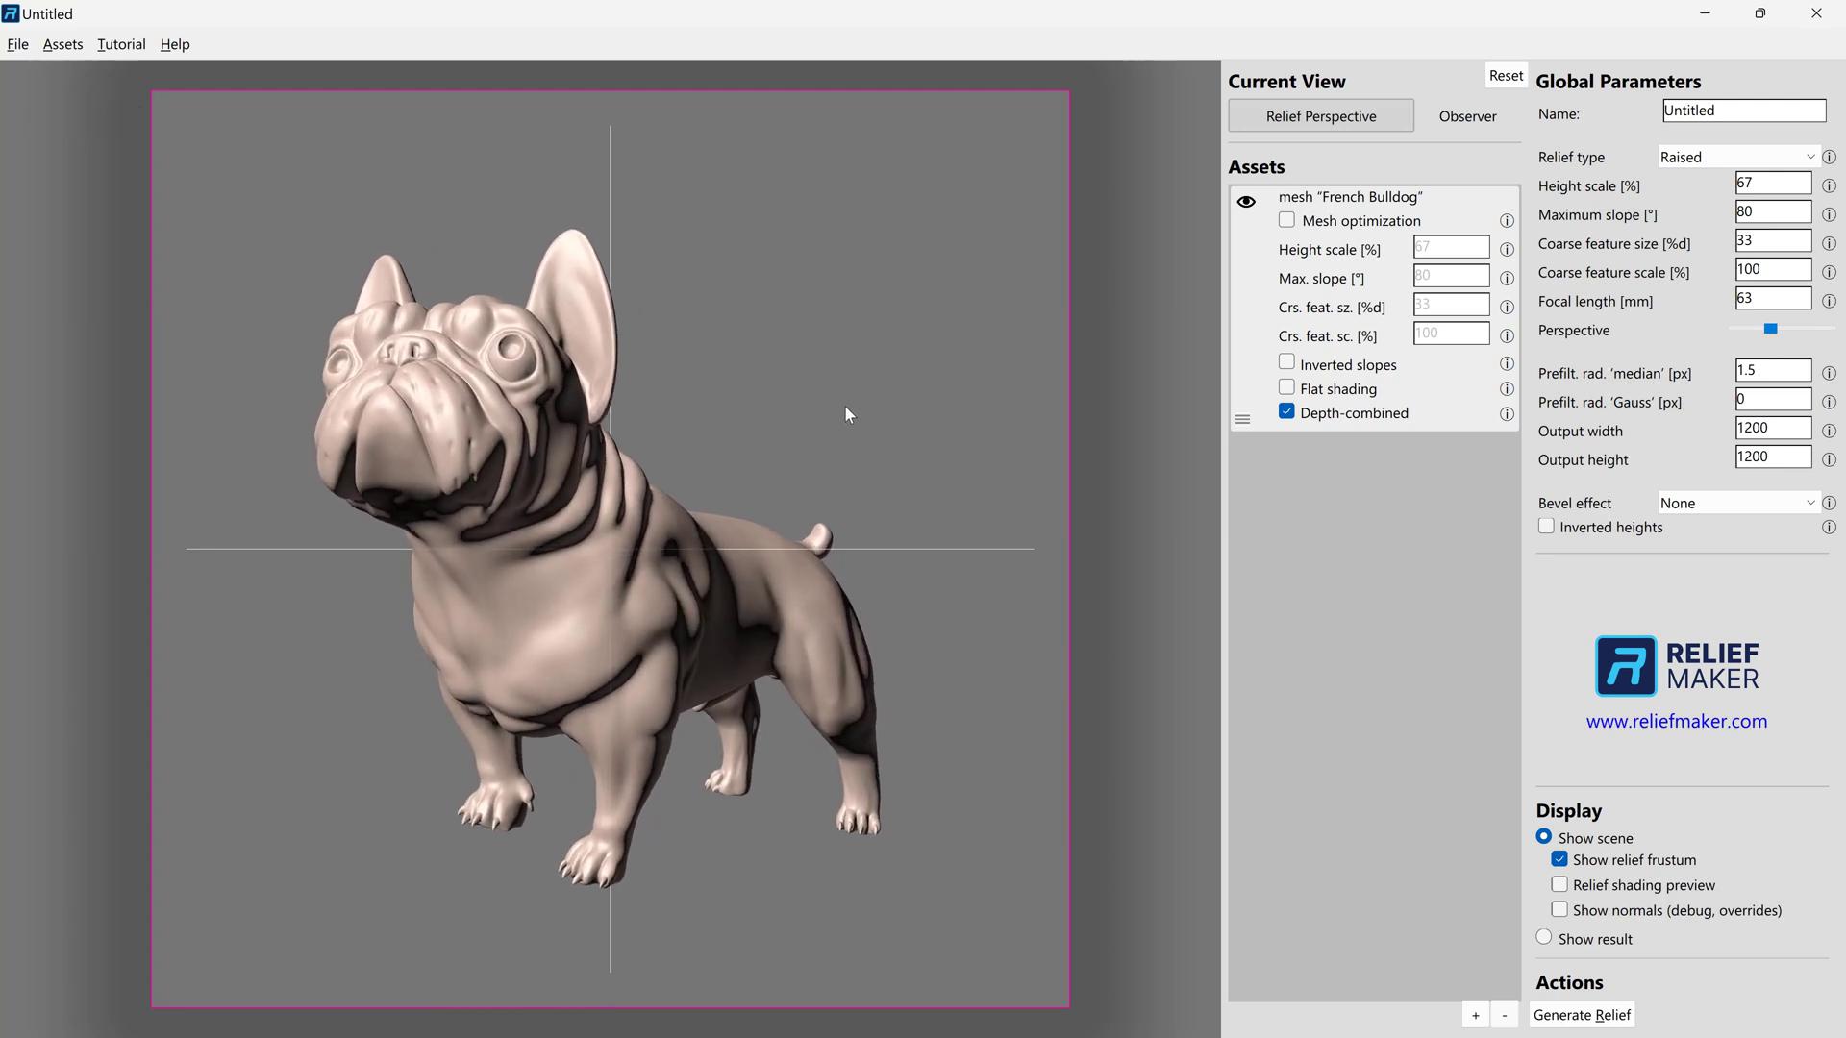
{"action": "right_click_drag", "start_coordinate": [739, 382], "coordinate": [724, 355]}
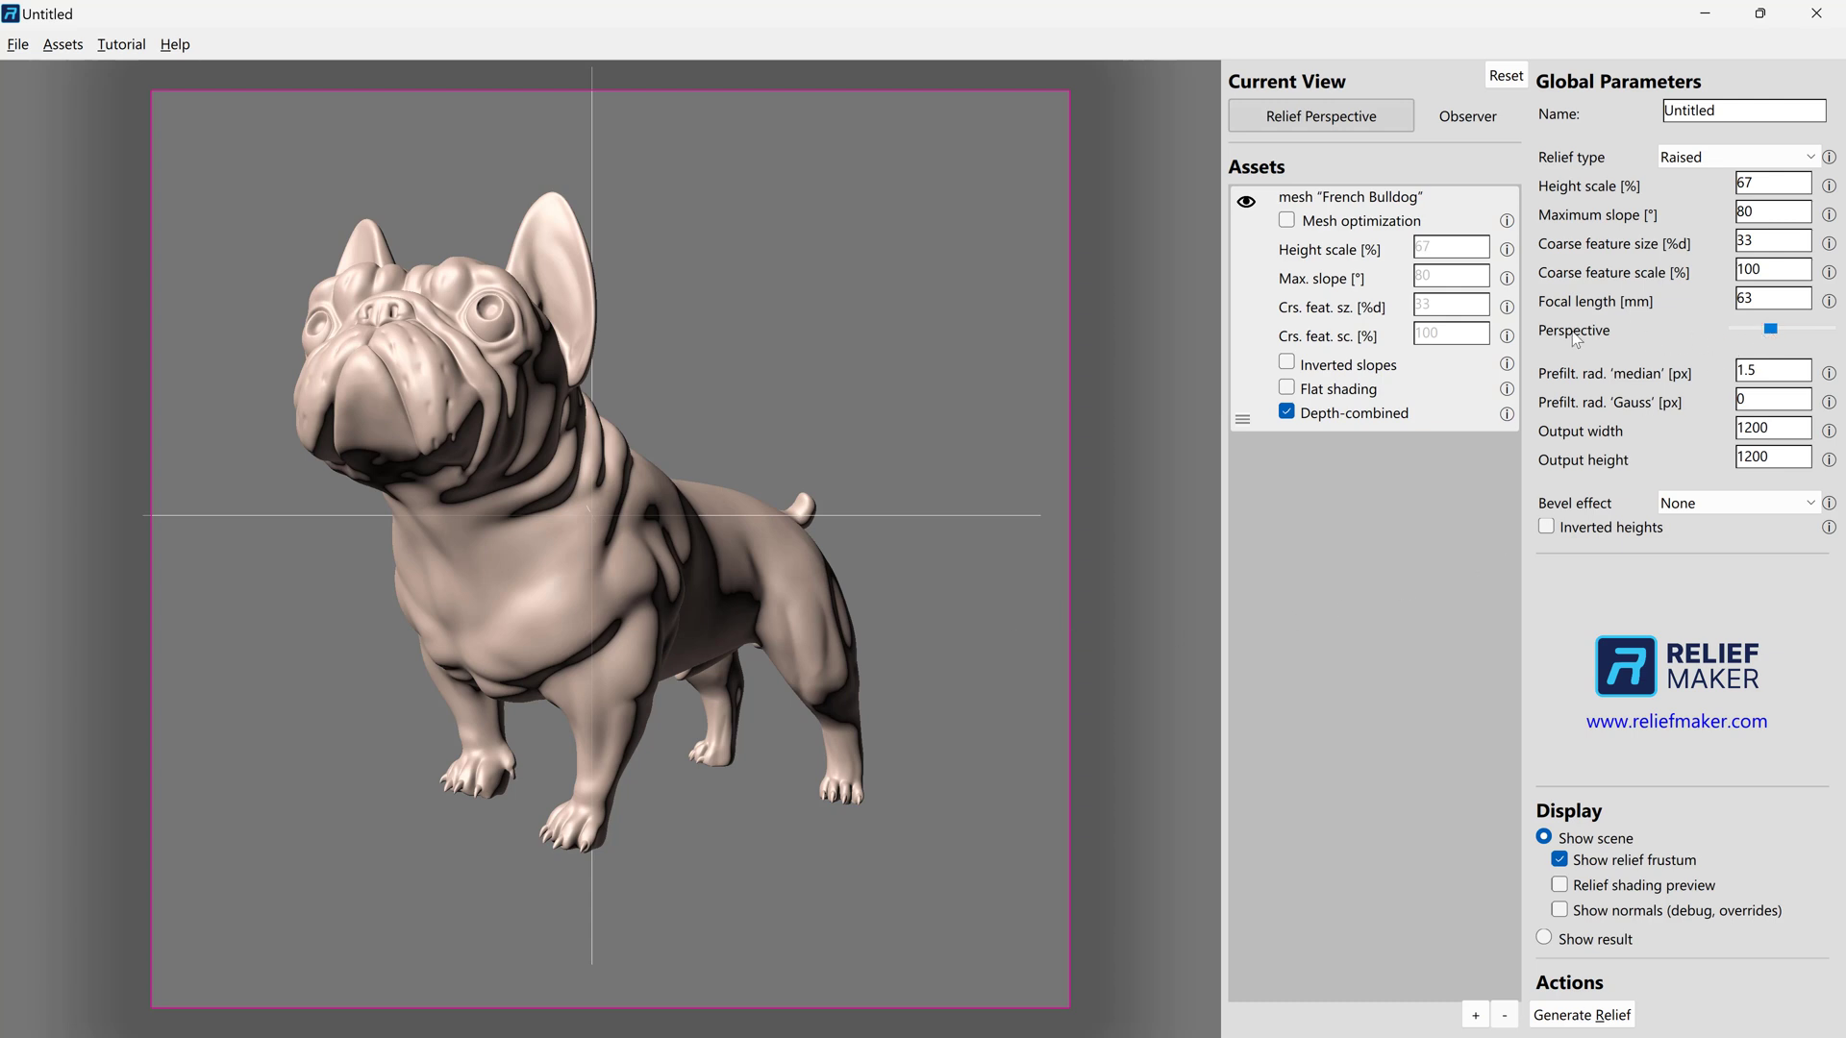
- Settle the Perspective slider at a 61 mm focal length and slightly re-angle the bulldog
{"action": "left_click_drag", "start_coordinate": [1771, 330], "coordinate": [1836, 329]}
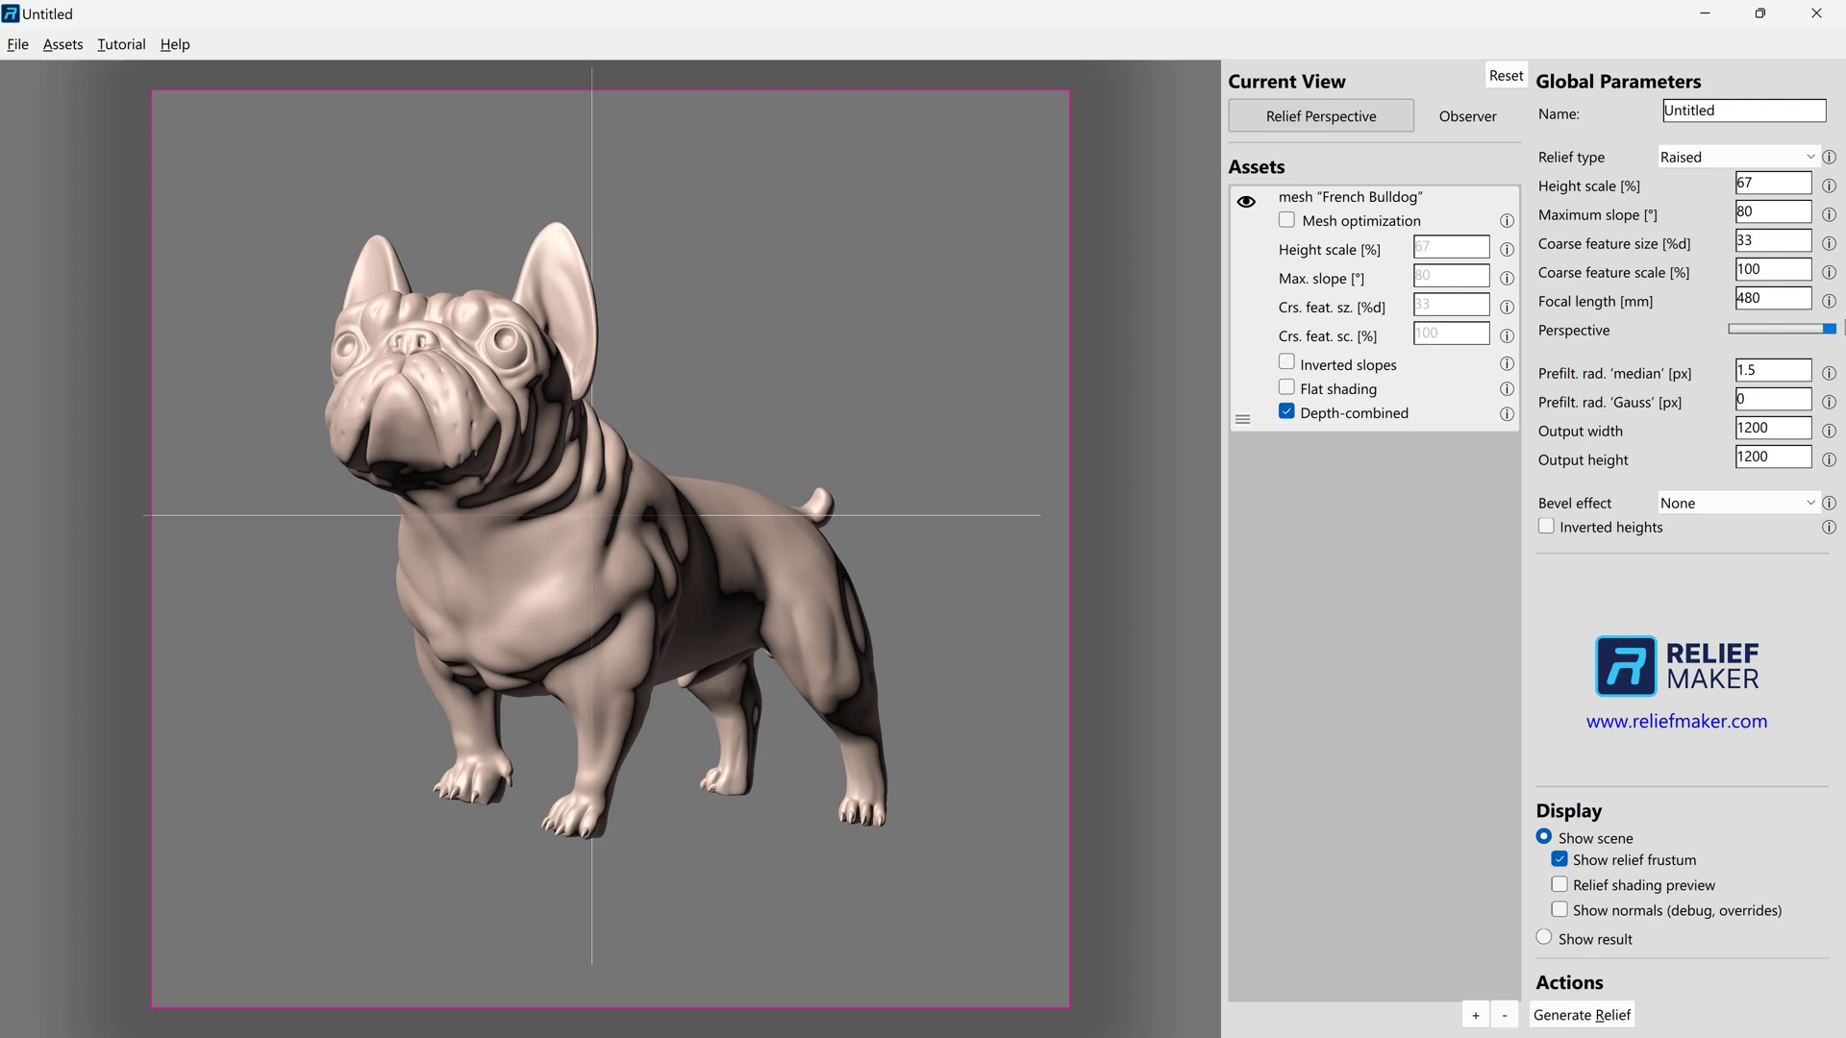
{"action": "left_click_drag", "start_coordinate": [1838, 328], "coordinate": [1786, 332]}
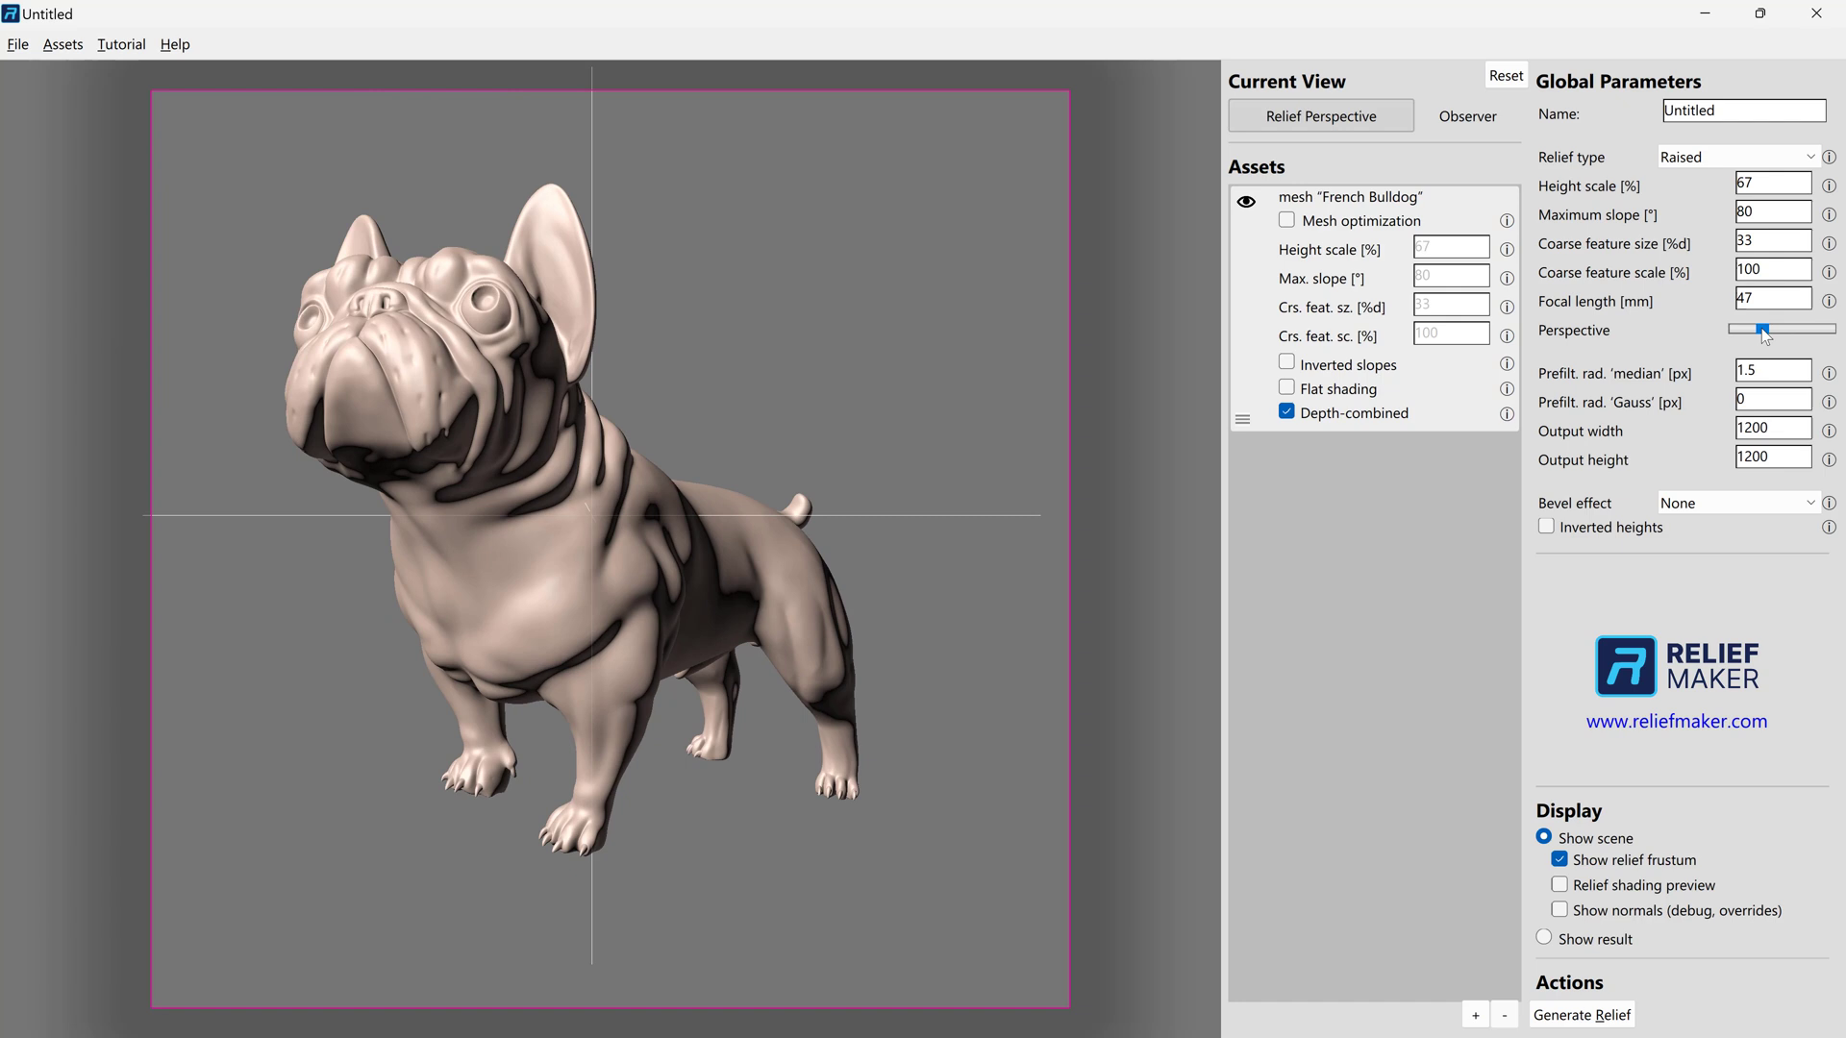
{"action": "mouse_move", "coordinate": [1786, 334]}
{"action": "left_mouse_down"}
{"action": "mouse_move", "coordinate": [1738, 338]}
{"action": "mouse_move", "coordinate": [1834, 328]}
{"action": "mouse_move", "coordinate": [1783, 336]}
{"action": "left_mouse_up"}
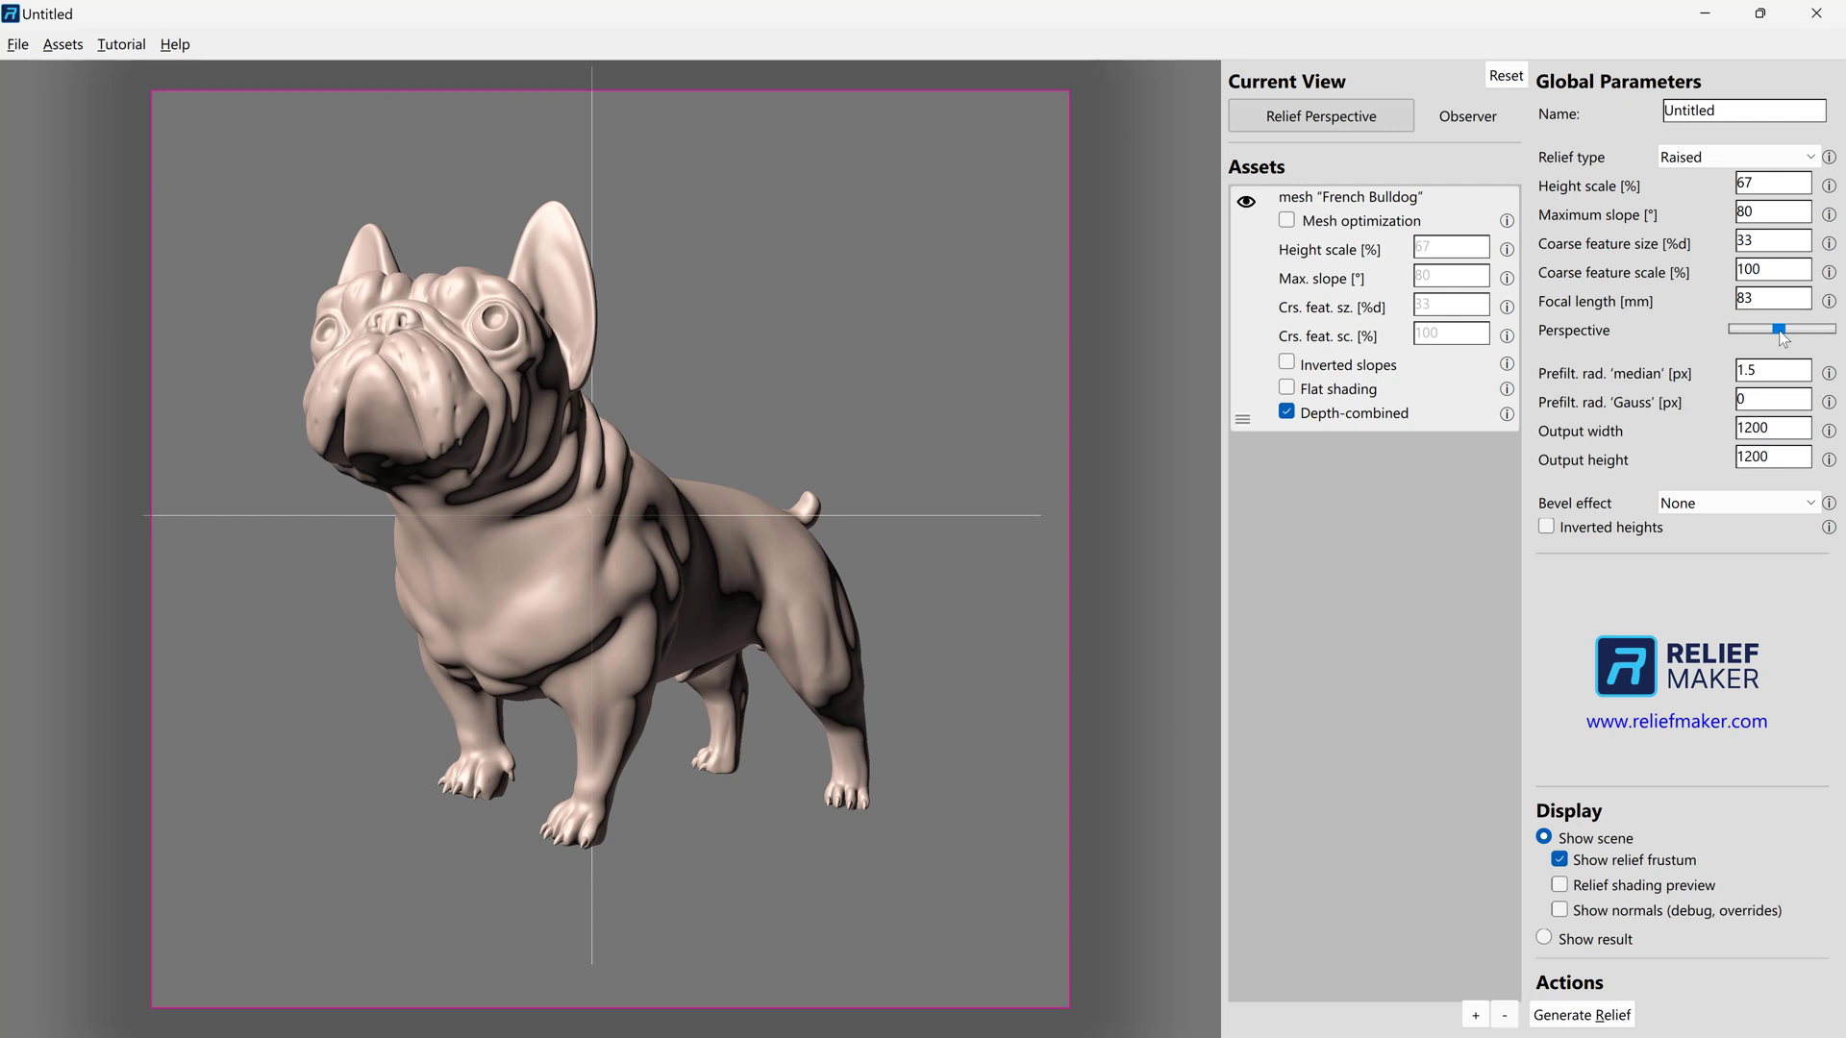
{"action": "mouse_move", "coordinate": [1783, 336]}
{"action": "left_mouse_down"}
{"action": "mouse_move", "coordinate": [1767, 336]}
{"action": "mouse_move", "coordinate": [1811, 335]}
{"action": "mouse_move", "coordinate": [1781, 337]}
{"action": "left_mouse_up"}
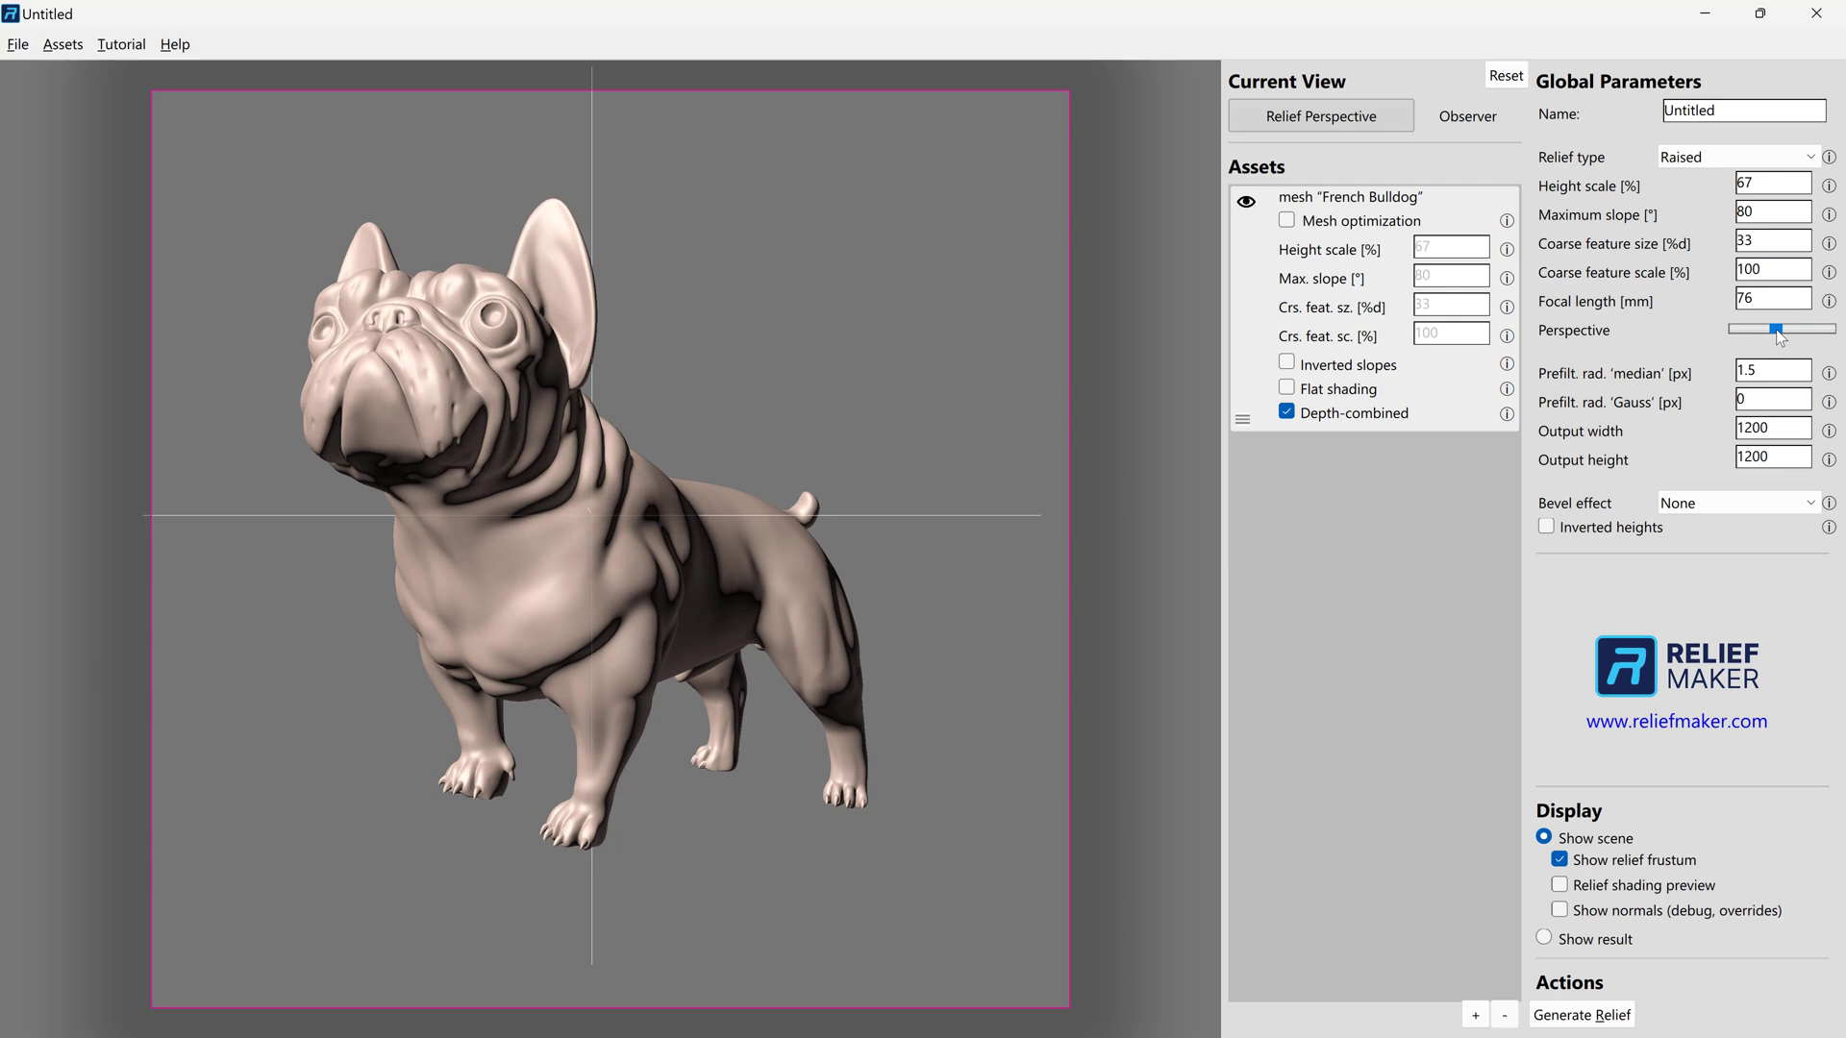
{"action": "mouse_move", "coordinate": [1782, 338]}
{"action": "left_mouse_down"}
{"action": "mouse_move", "coordinate": [1765, 337]}
{"action": "mouse_move", "coordinate": [1820, 333]}
{"action": "mouse_move", "coordinate": [1774, 337]}
{"action": "left_mouse_up"}
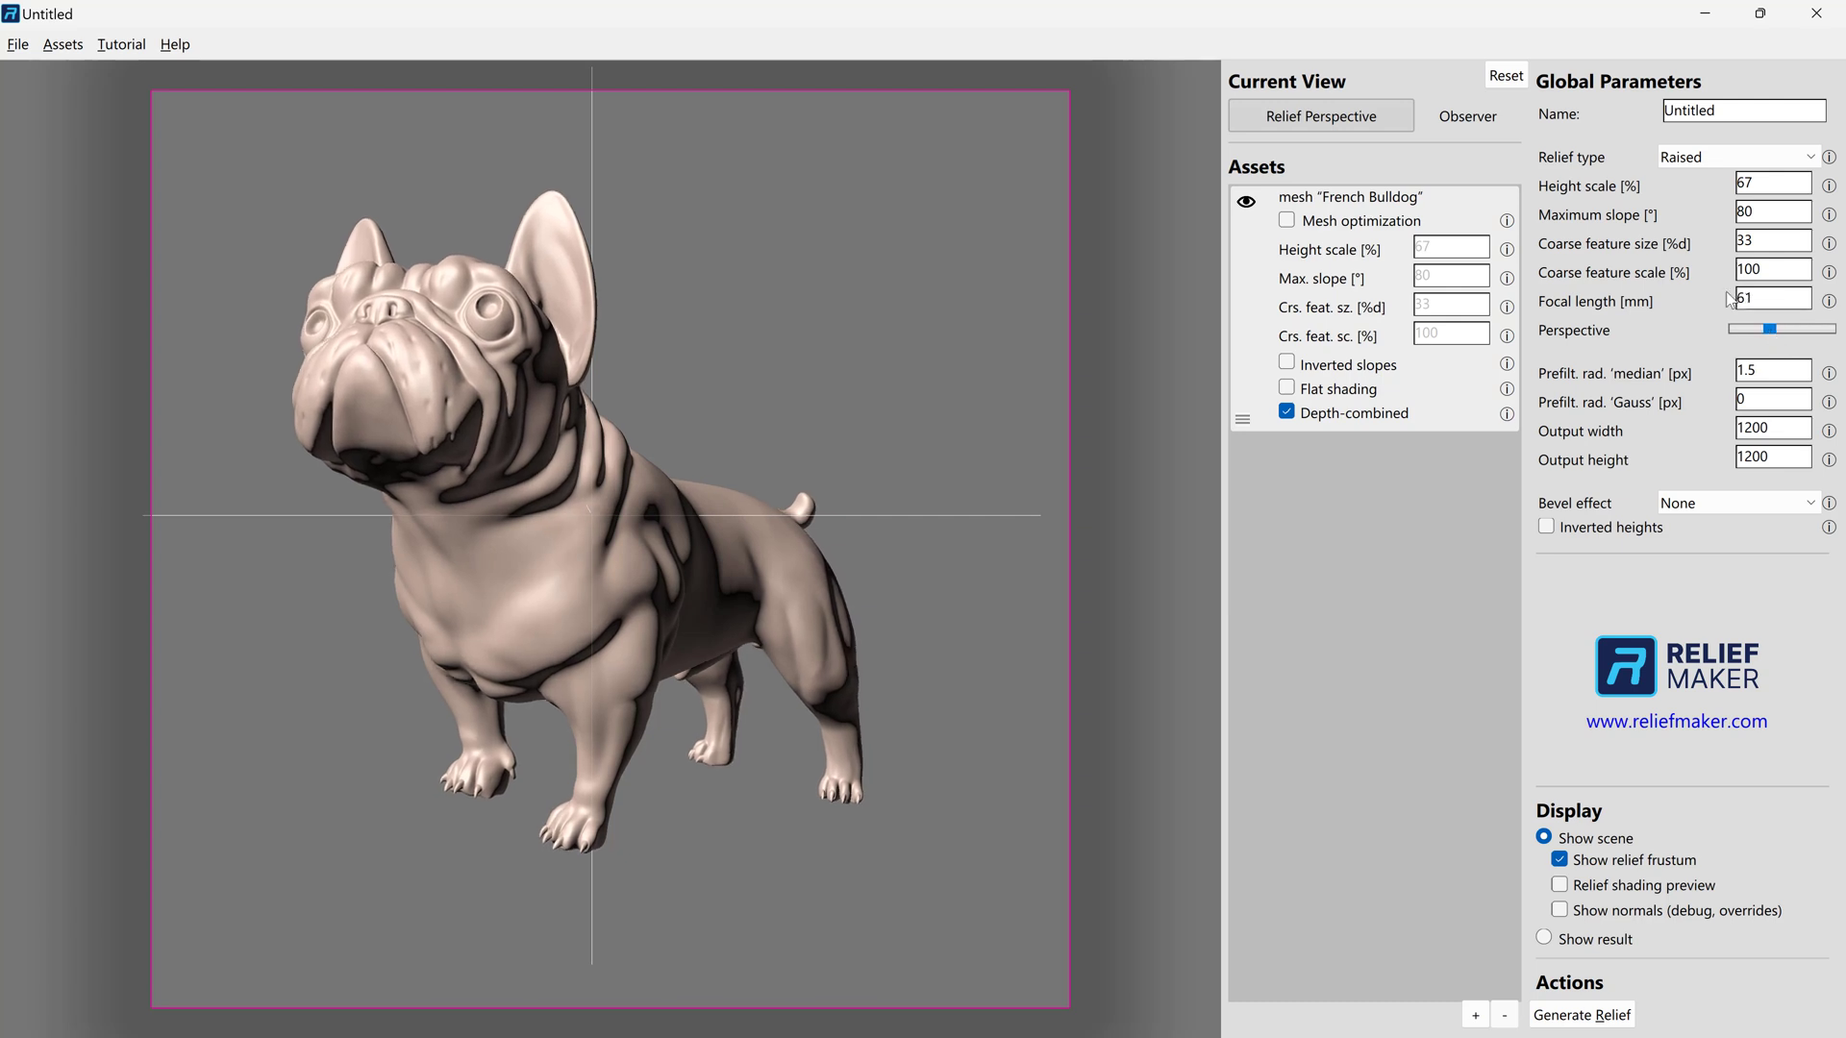
{"action": "left_click_drag", "start_coordinate": [833, 504], "coordinate": [827, 505]}
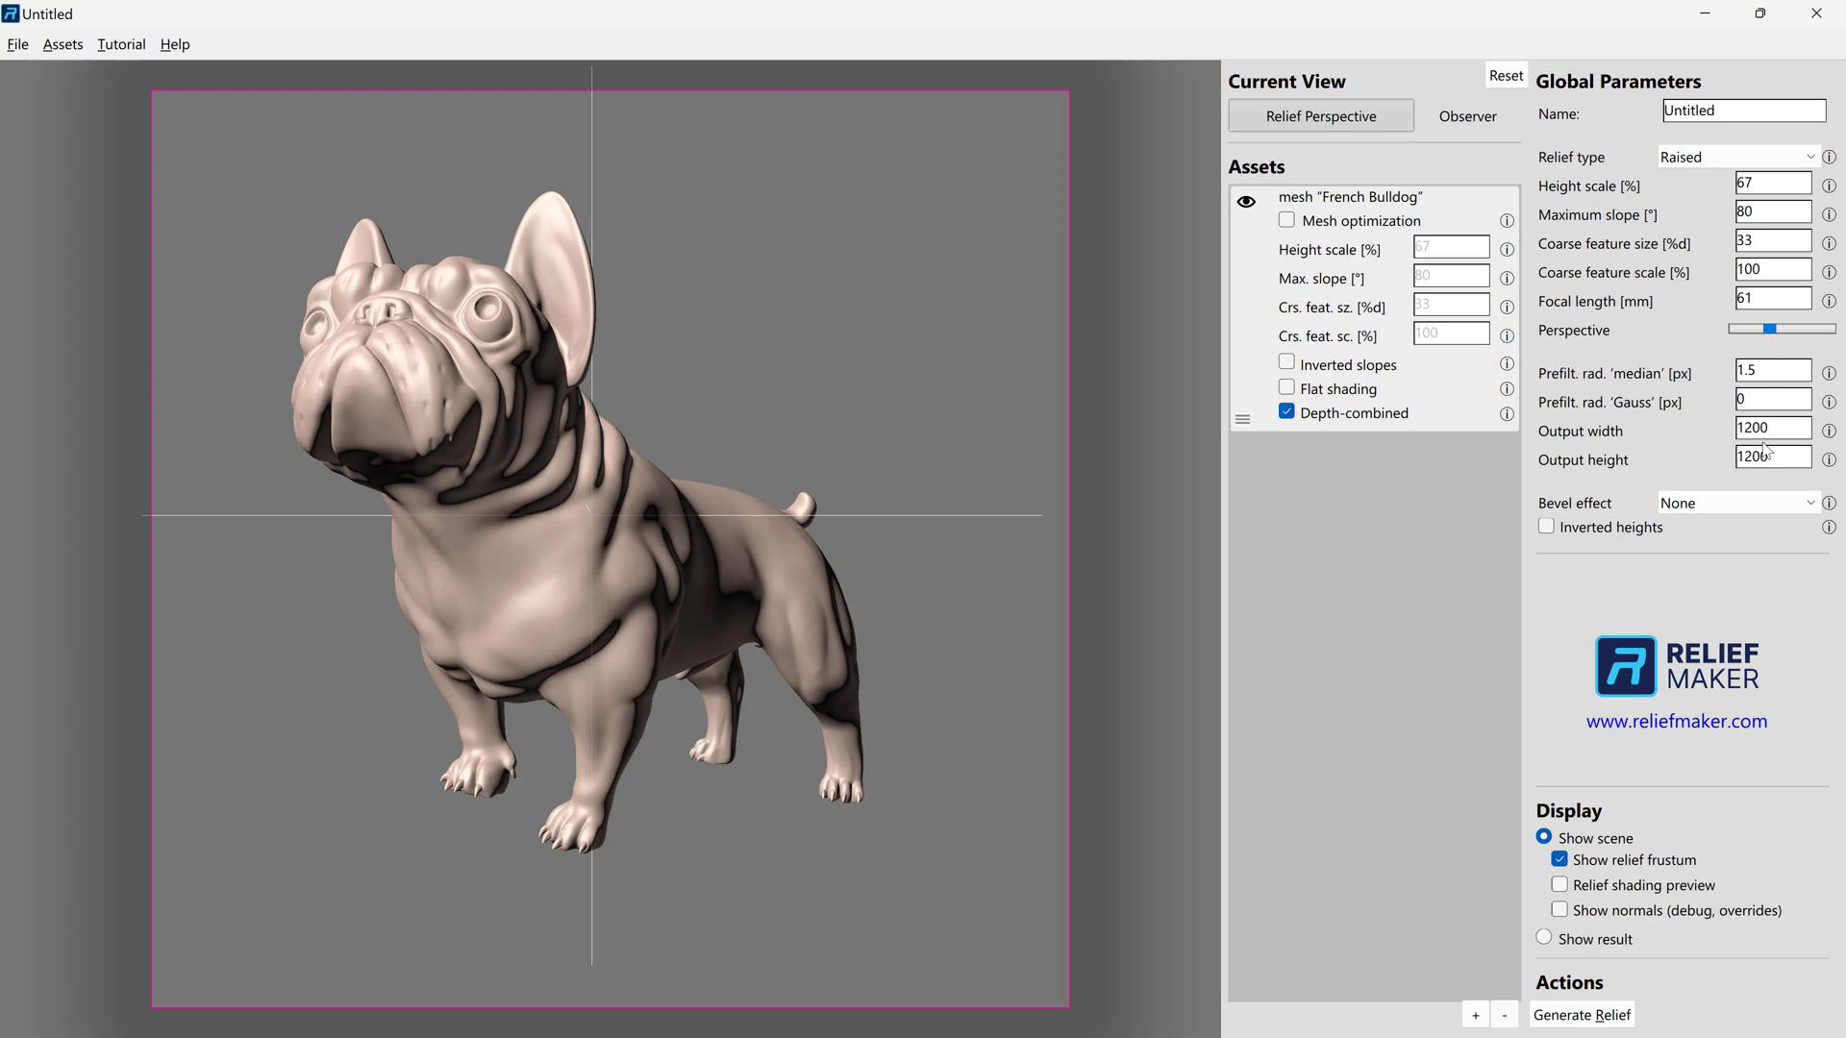
{"action": "key", "text": "Tab"}
- Generate the relief at 67% height scale and orbit between edge-on and frontal views to judge its depth
{"action": "left_click", "coordinate": [1596, 1017]}
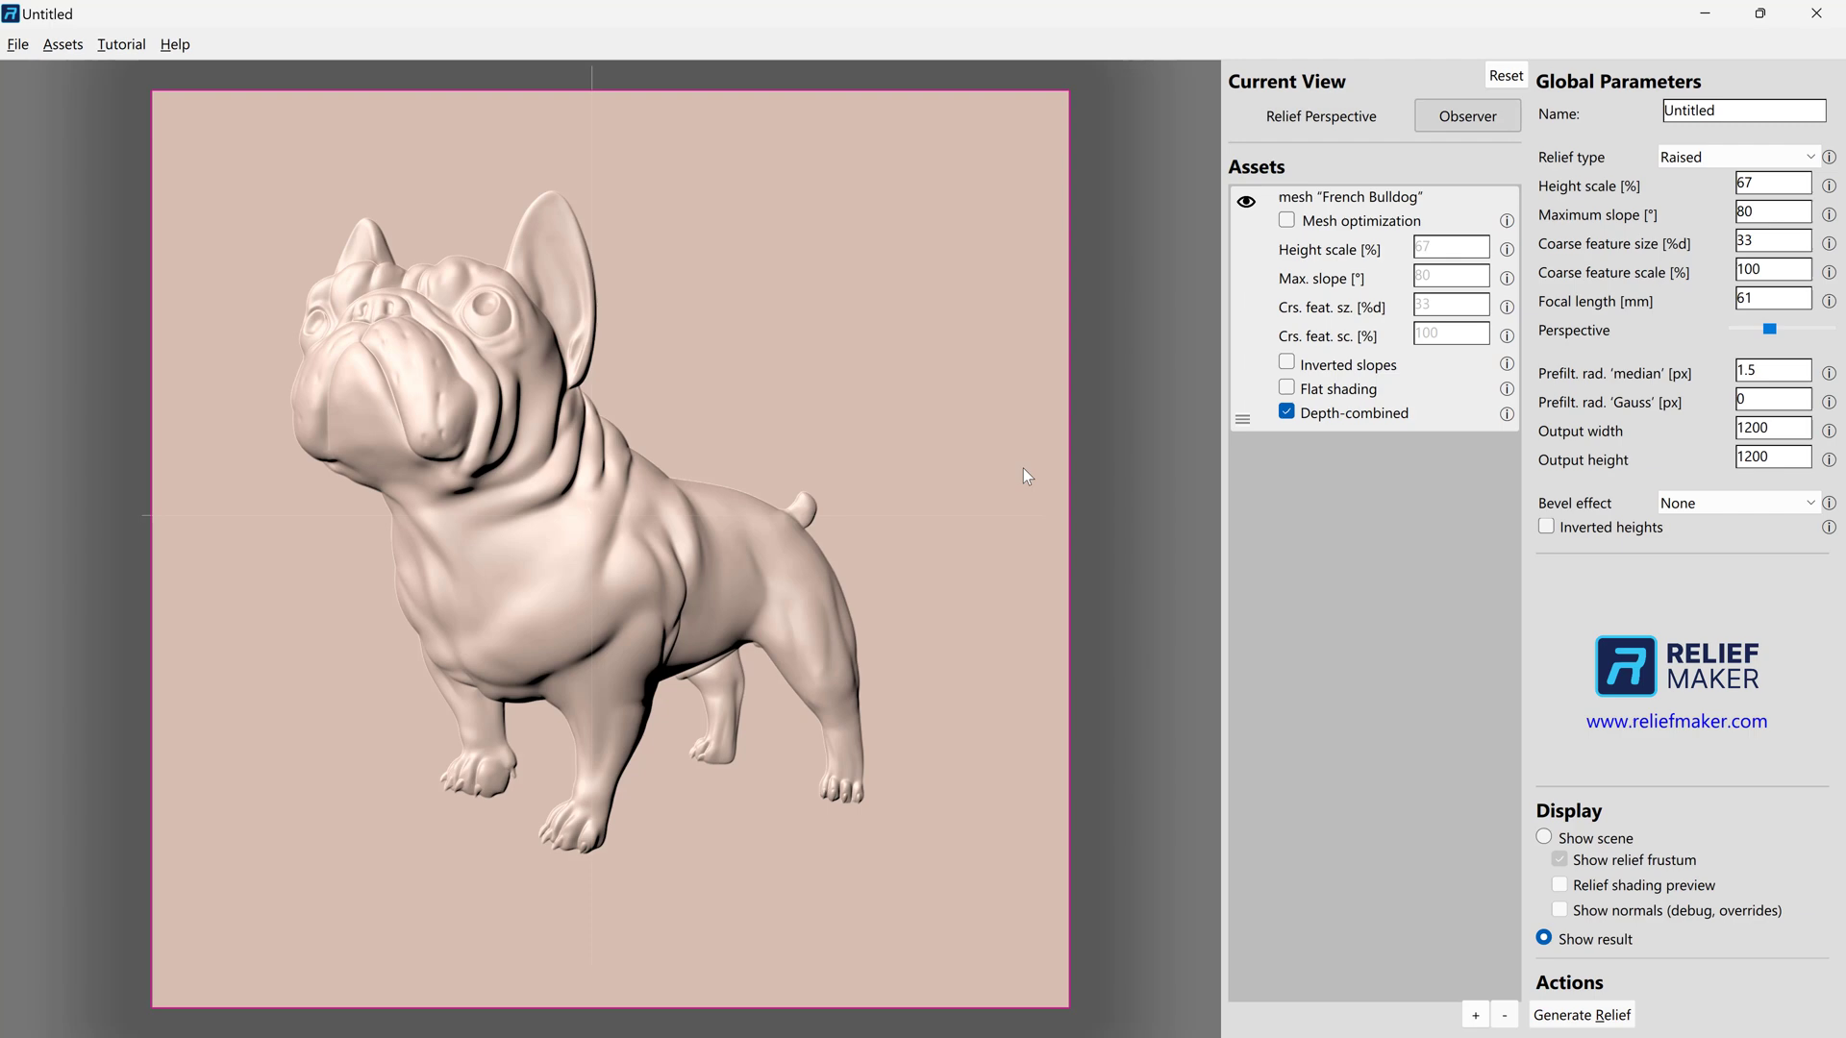
{"action": "left_click_drag", "start_coordinate": [987, 615], "coordinate": [753, 619]}
{"action": "left_click_drag", "start_coordinate": [781, 530], "coordinate": [352, 548]}
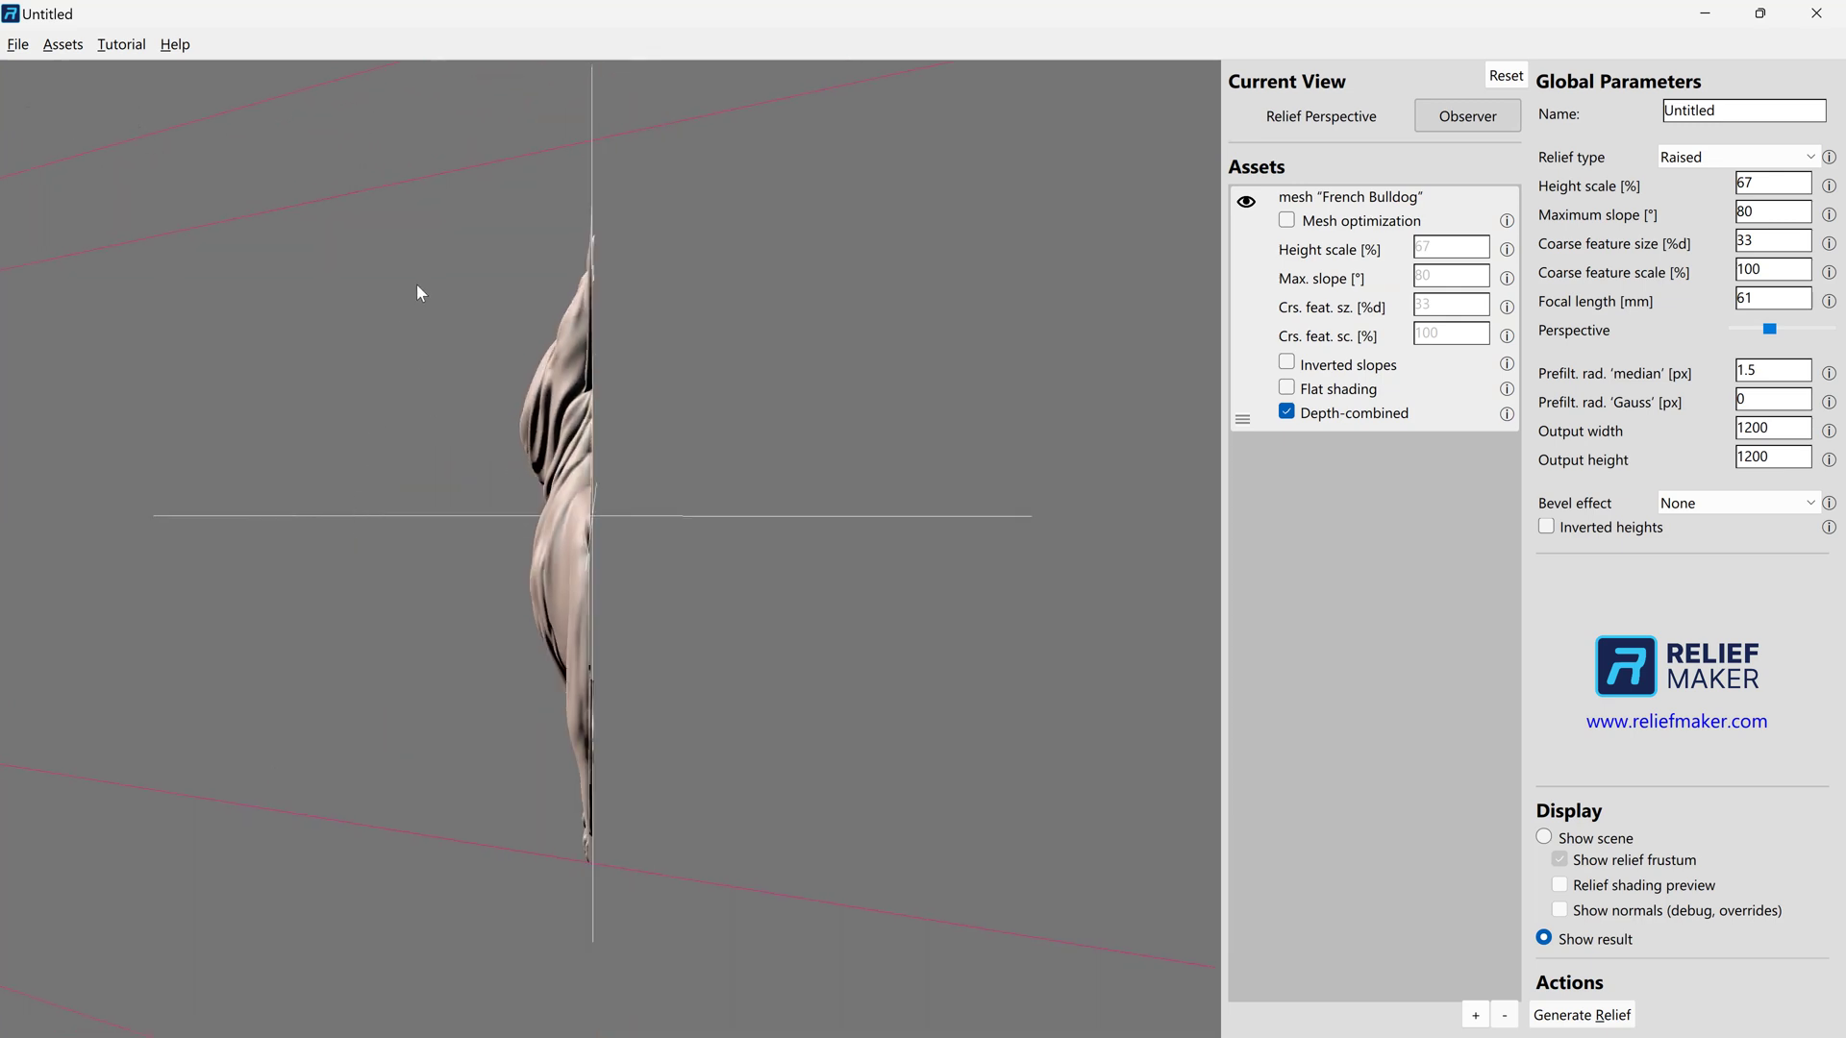
{"action": "left_click_drag", "start_coordinate": [461, 442], "coordinate": [523, 460]}
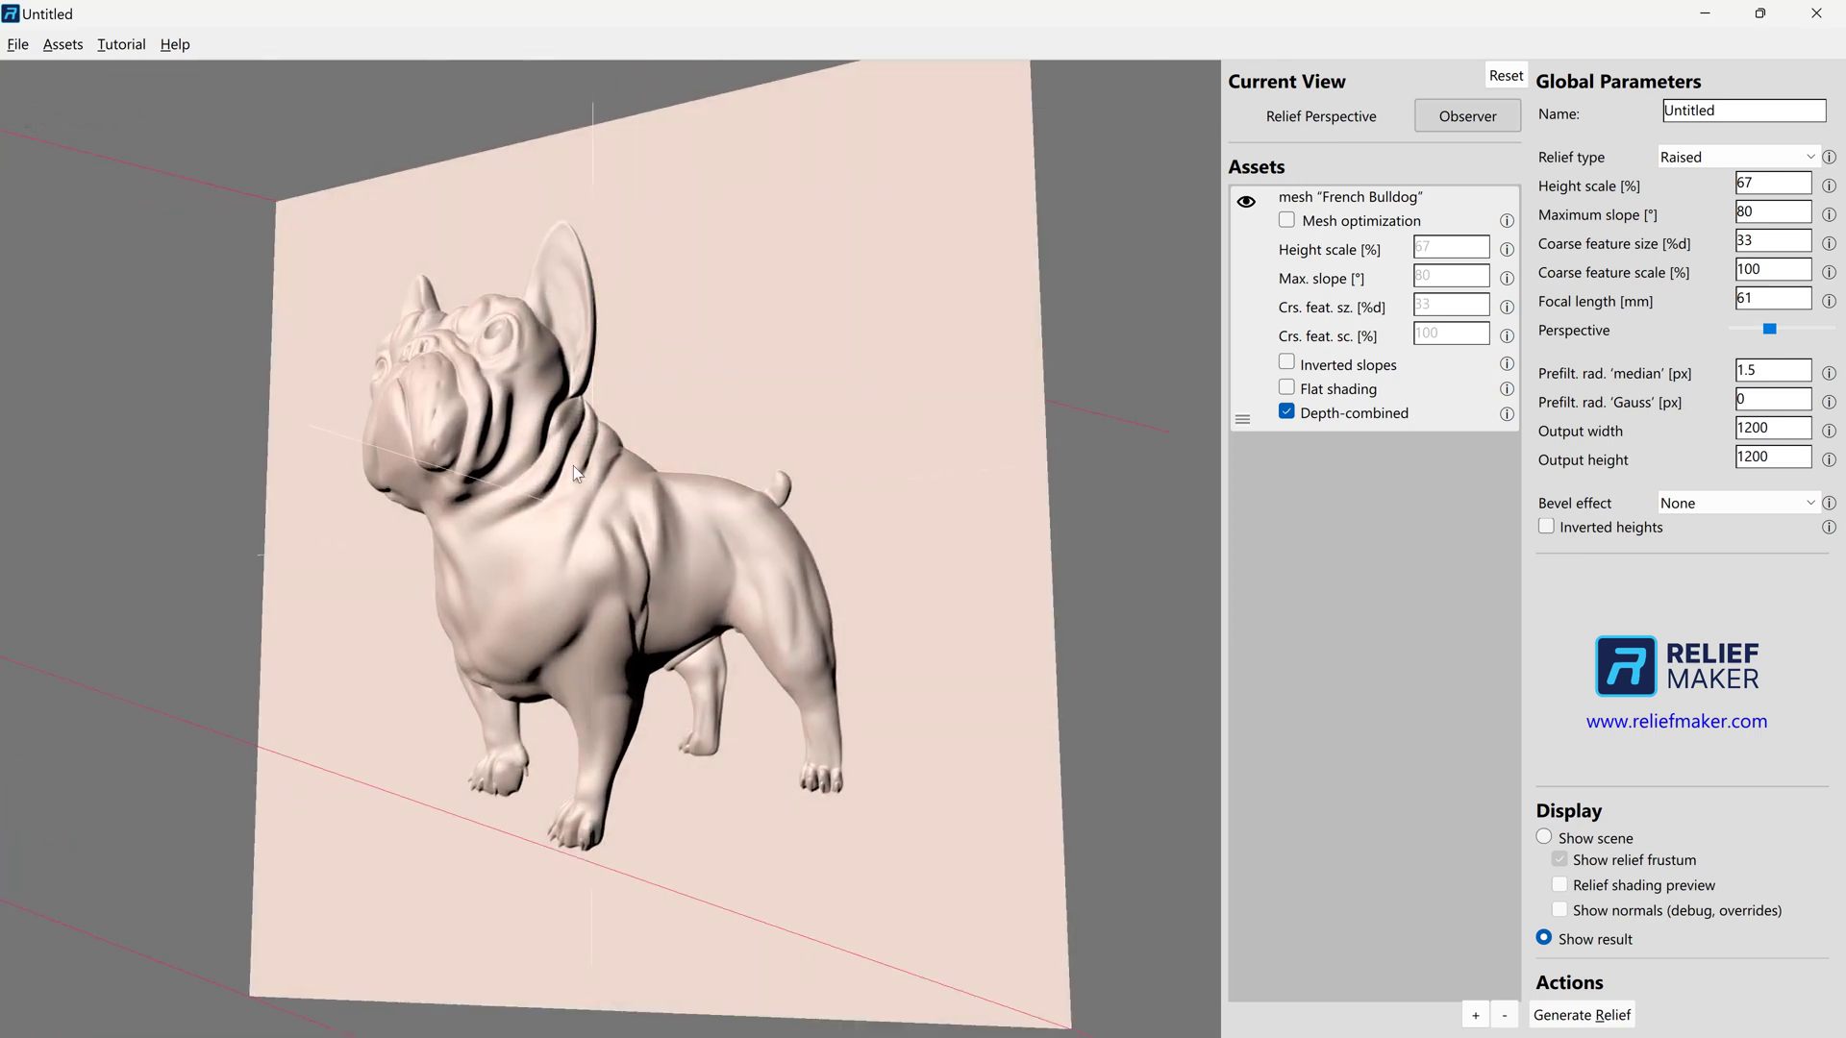
{"action": "left_click_drag", "start_coordinate": [692, 454], "coordinate": [900, 462]}
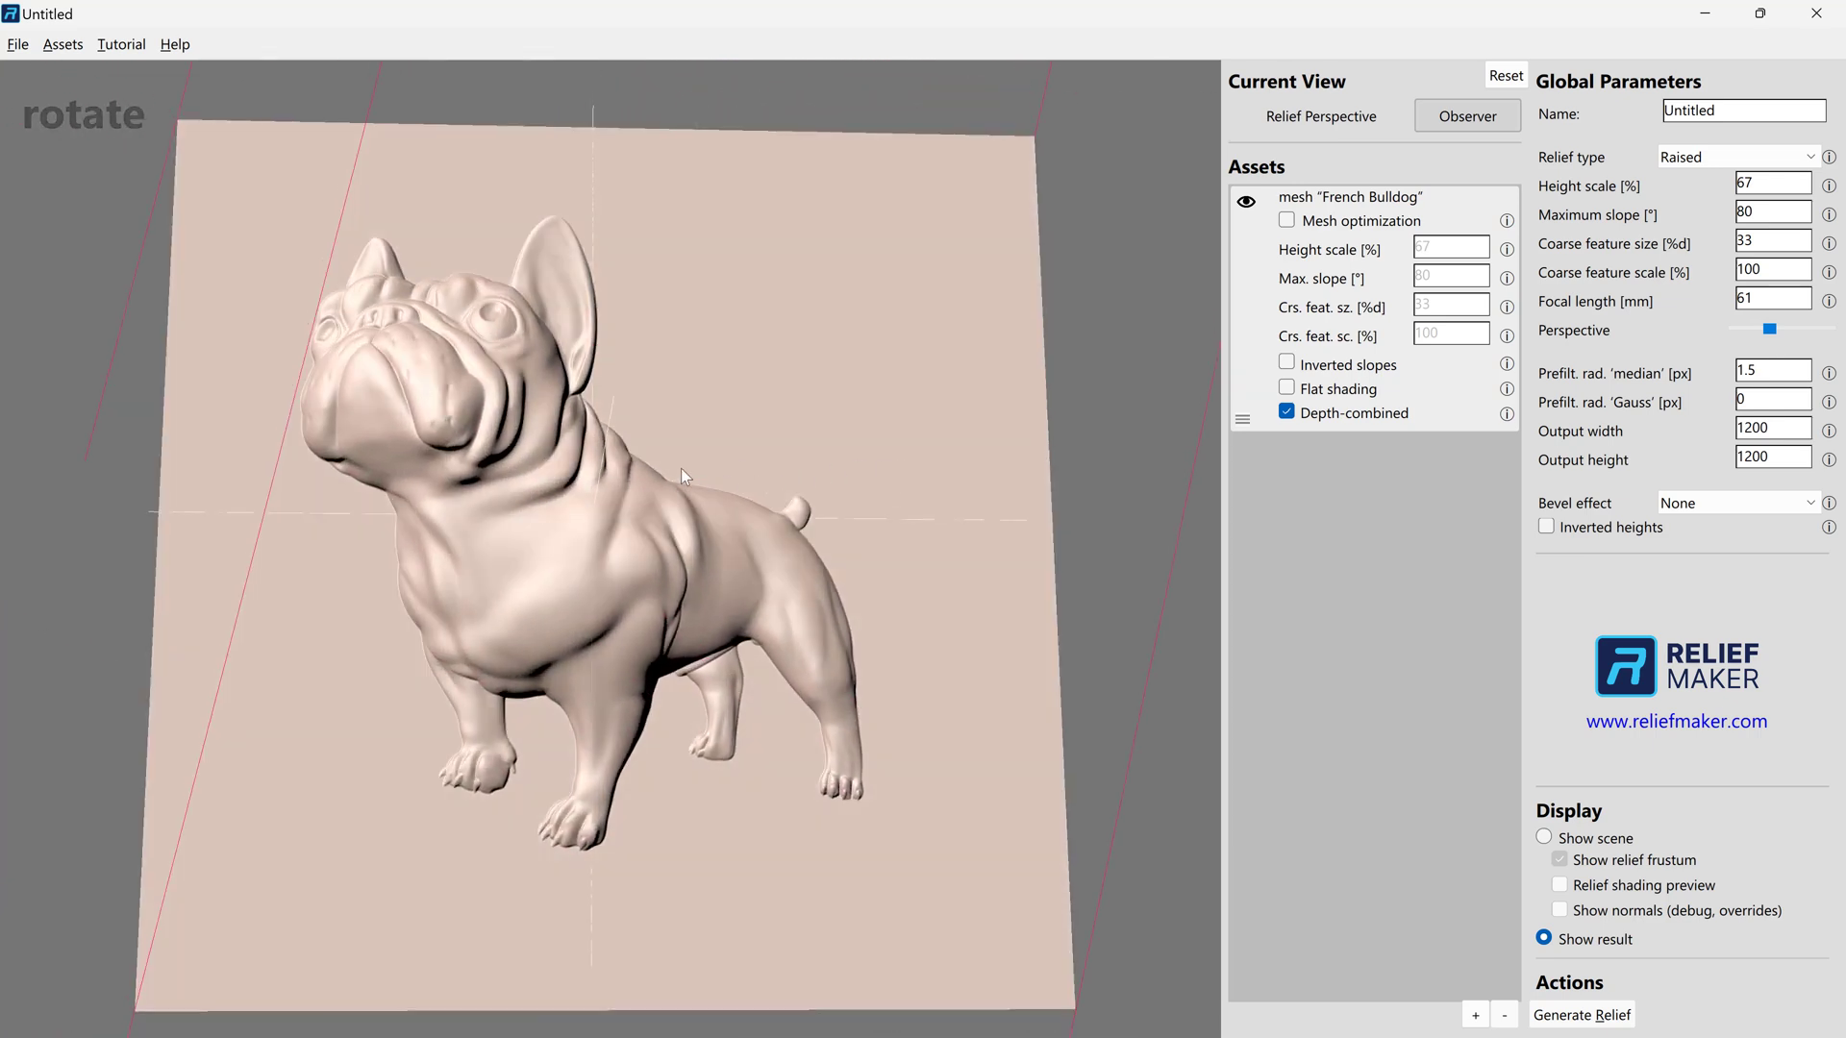
{"action": "left_click_drag", "start_coordinate": [681, 470], "coordinate": [362, 525]}
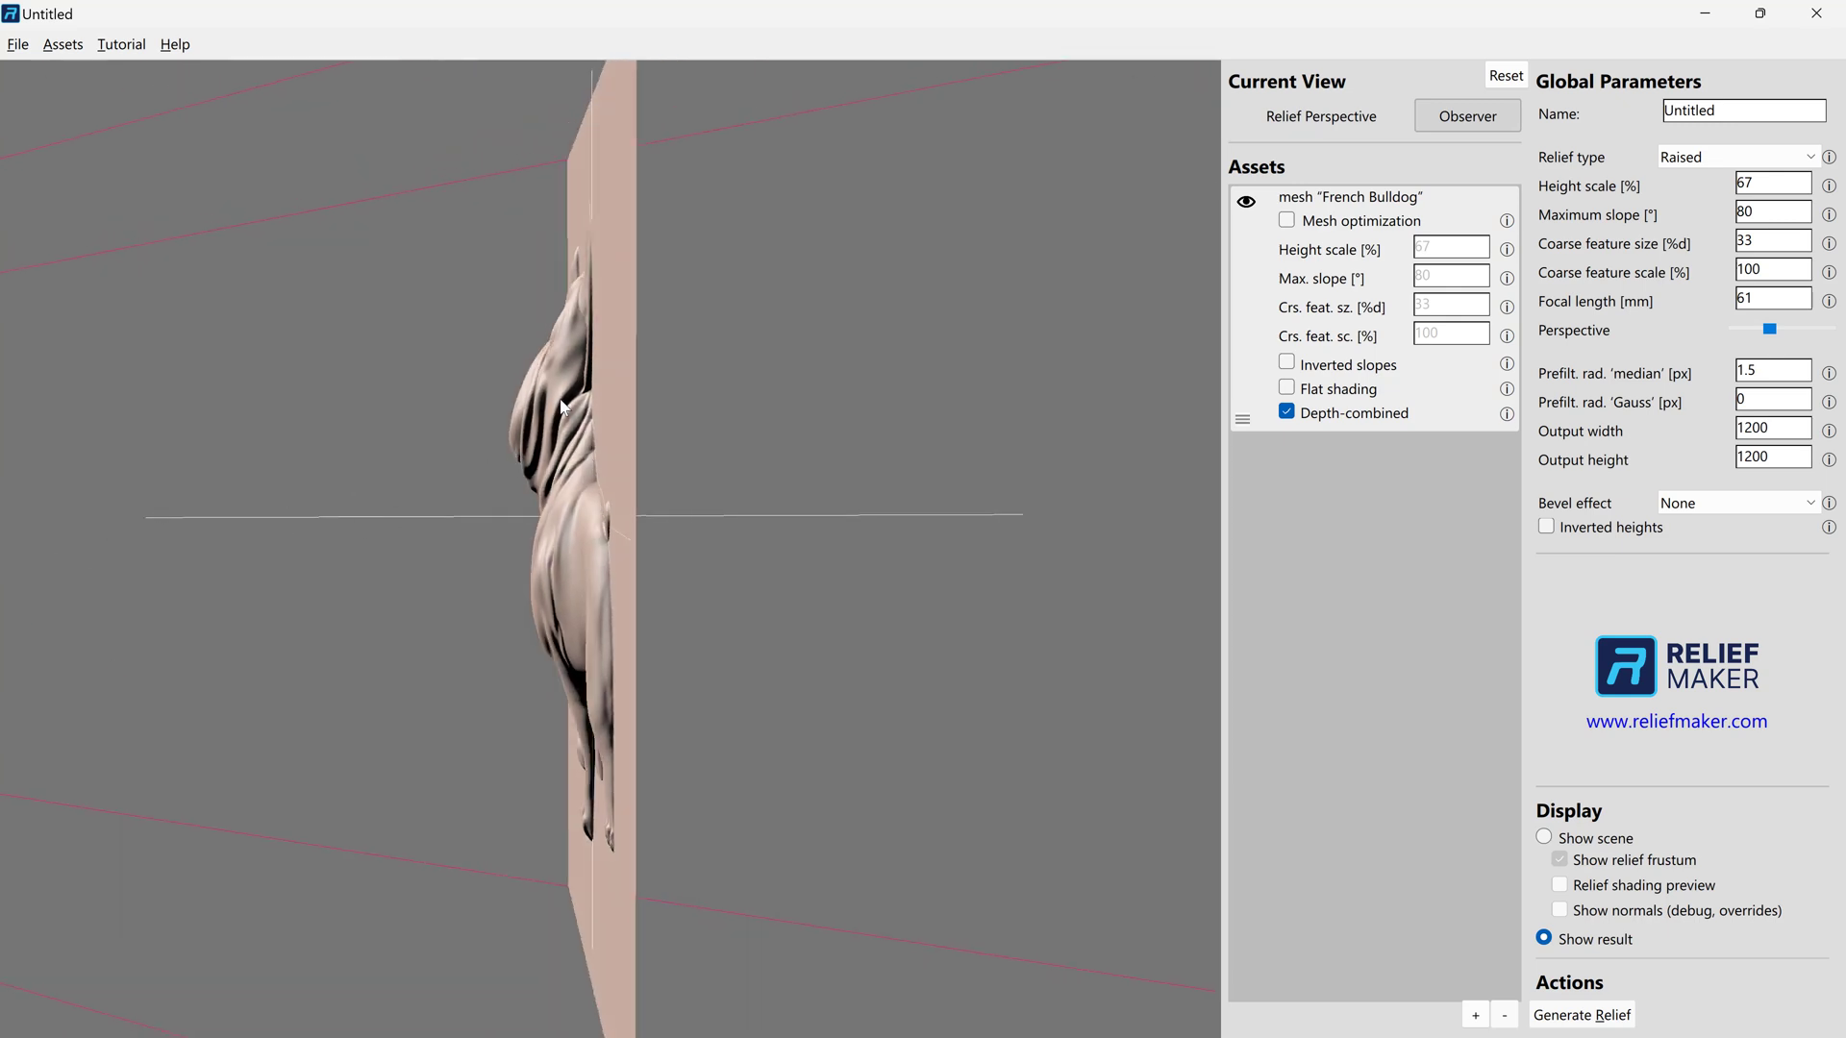
{"action": "left_click_drag", "start_coordinate": [596, 408], "coordinate": [696, 518]}
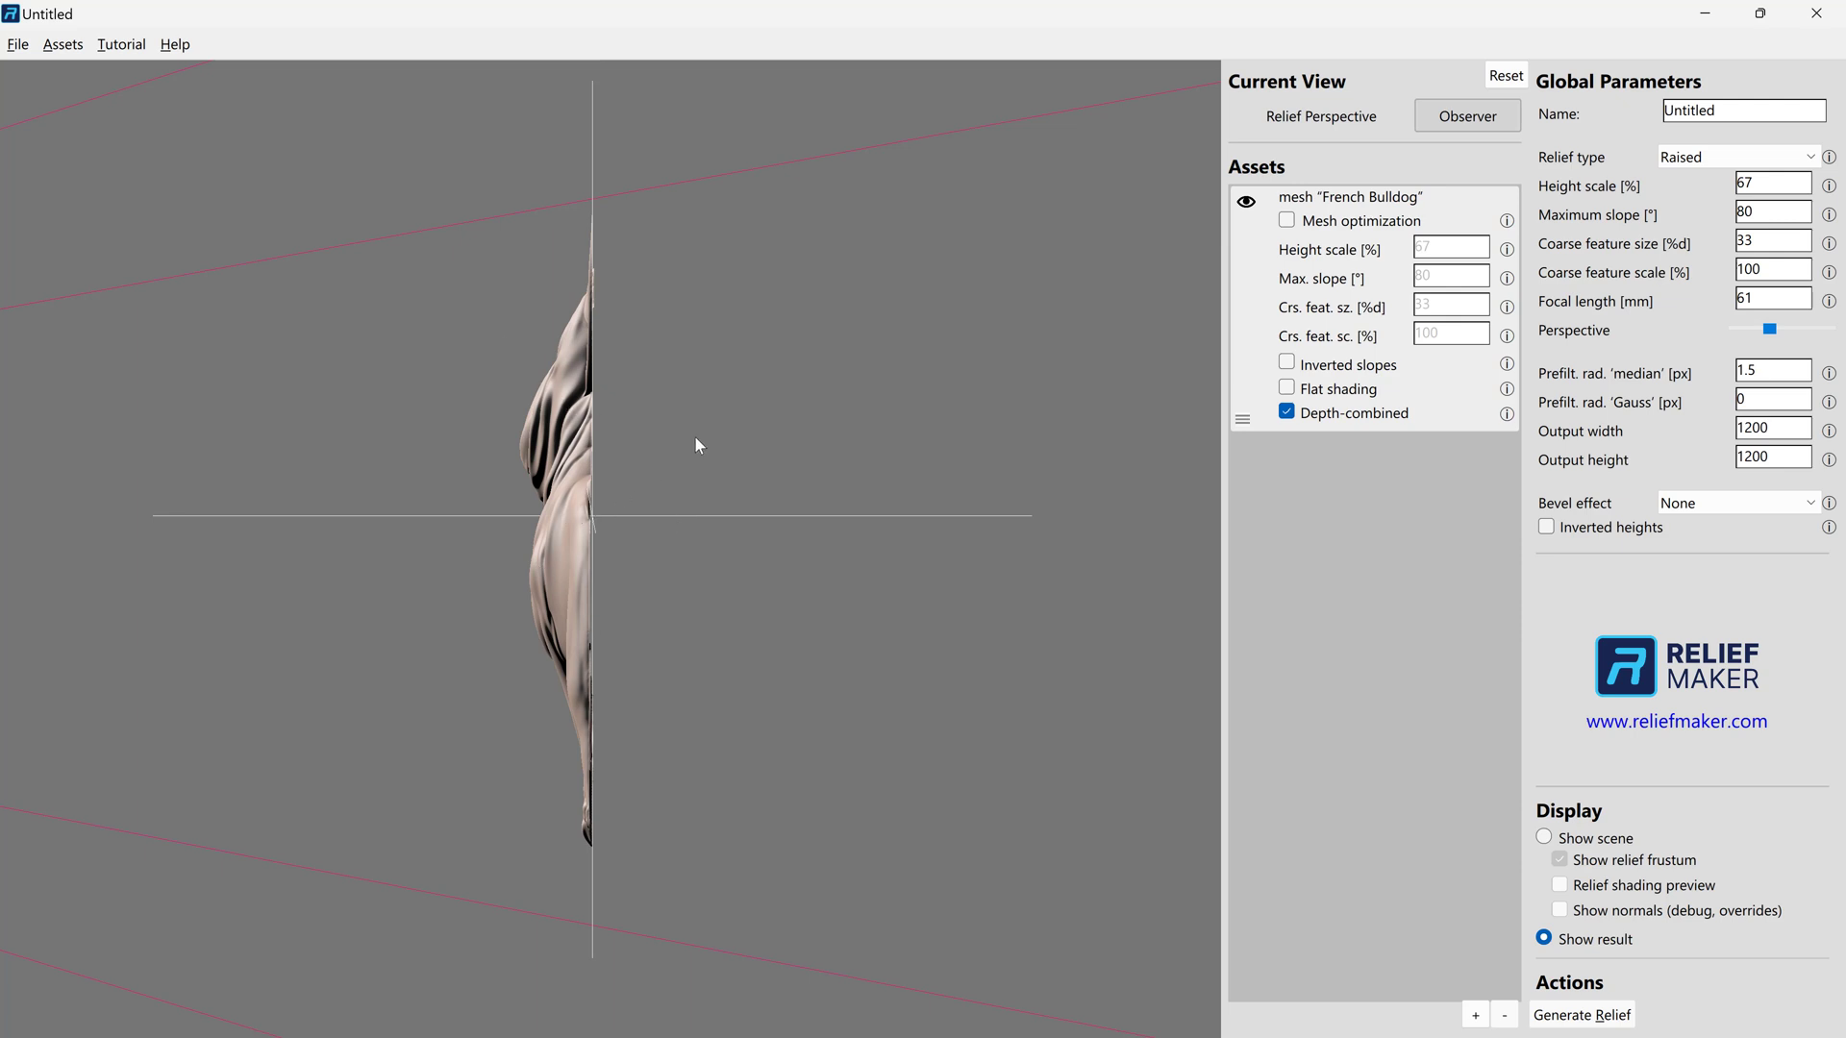
{"action": "left_click_drag", "start_coordinate": [598, 468], "coordinate": [865, 499]}
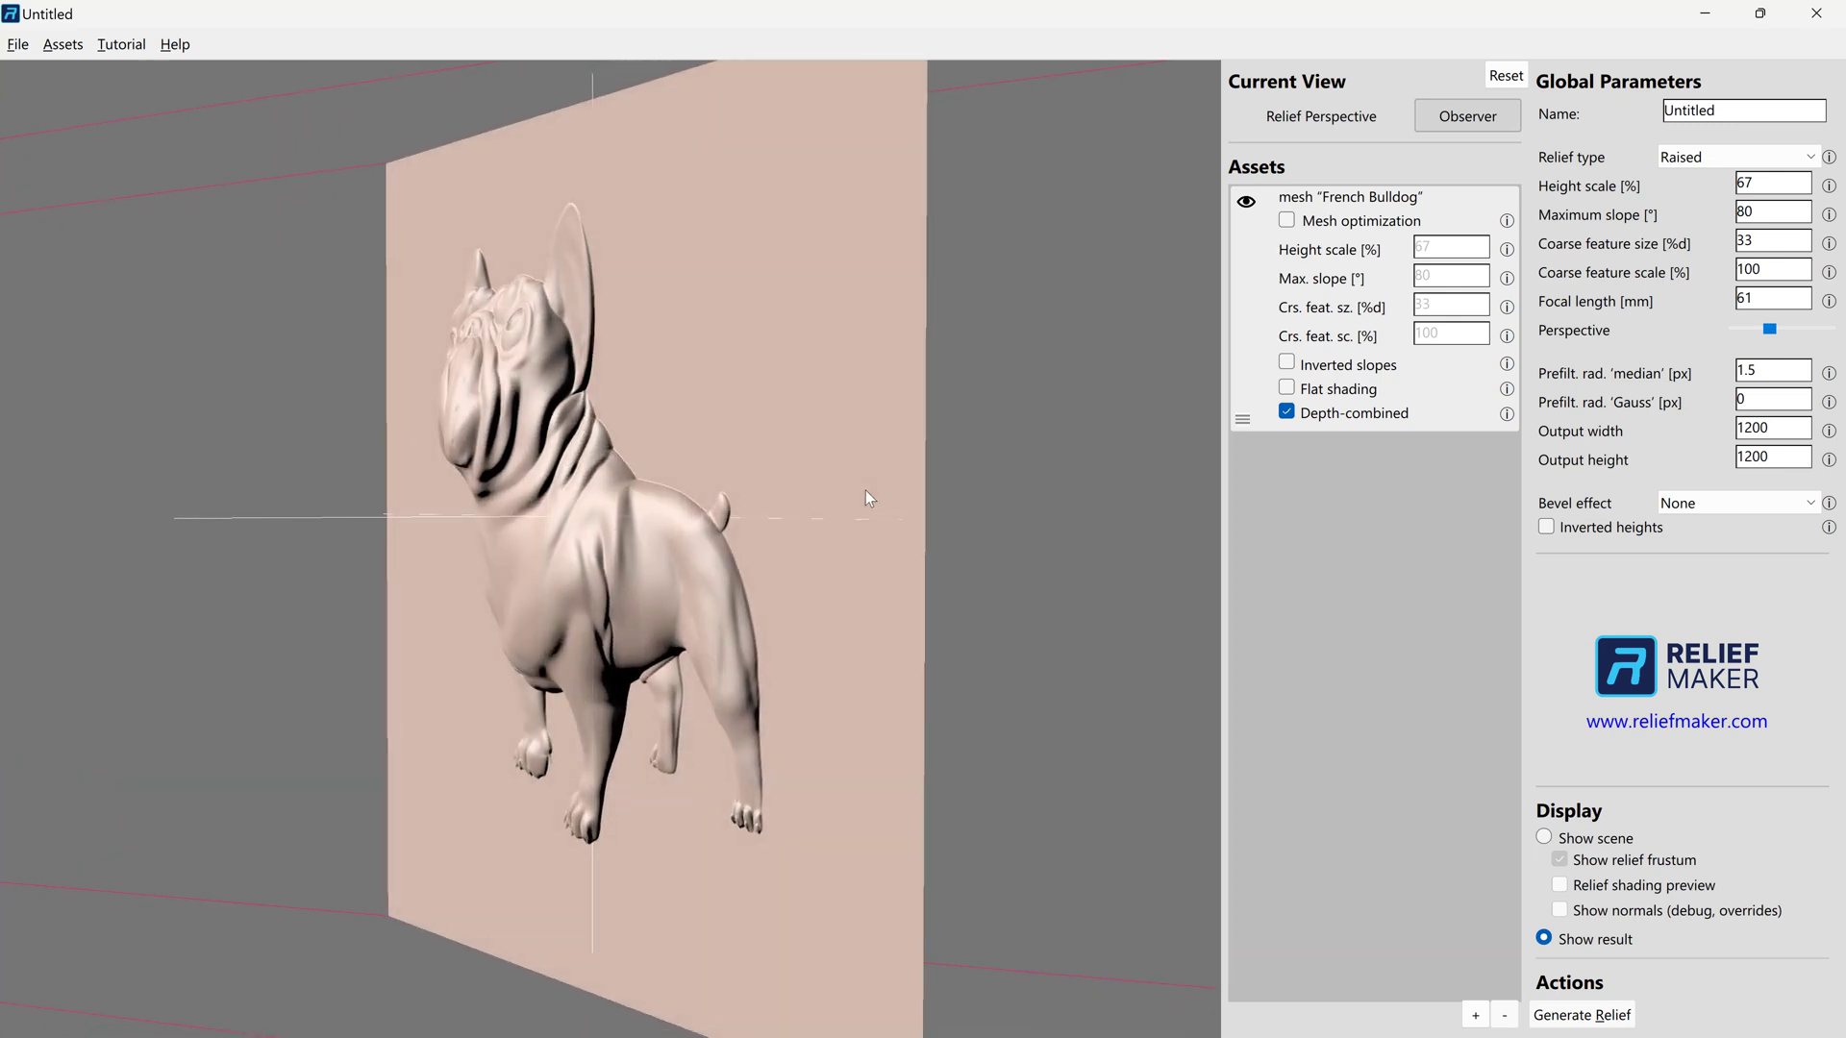
{"action": "left_click_drag", "start_coordinate": [603, 471], "coordinate": [478, 454]}
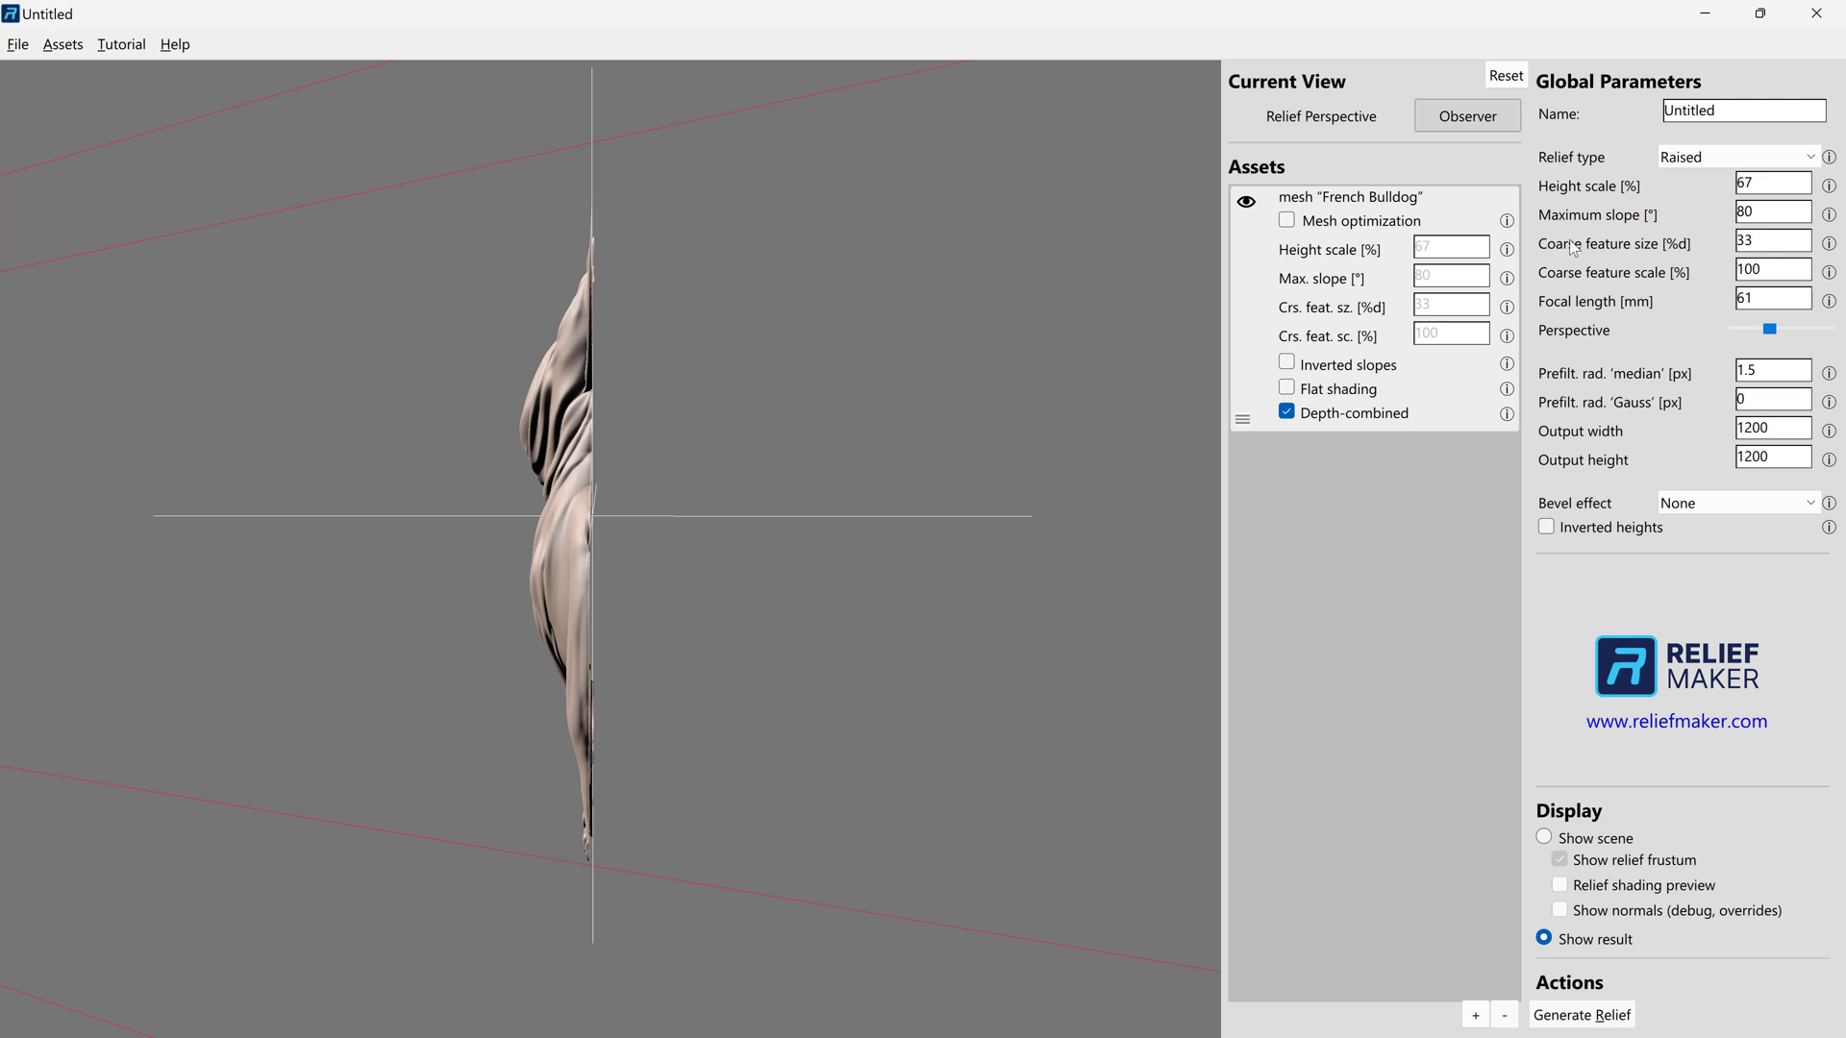
- Regenerate the relief with Height scale set to 800
{"action": "double_click", "coordinate": [1741, 186]}
{"action": "type", "text": "1"}
{"action": "type", "text": "800"}
{"action": "key", "text": "Tab"}
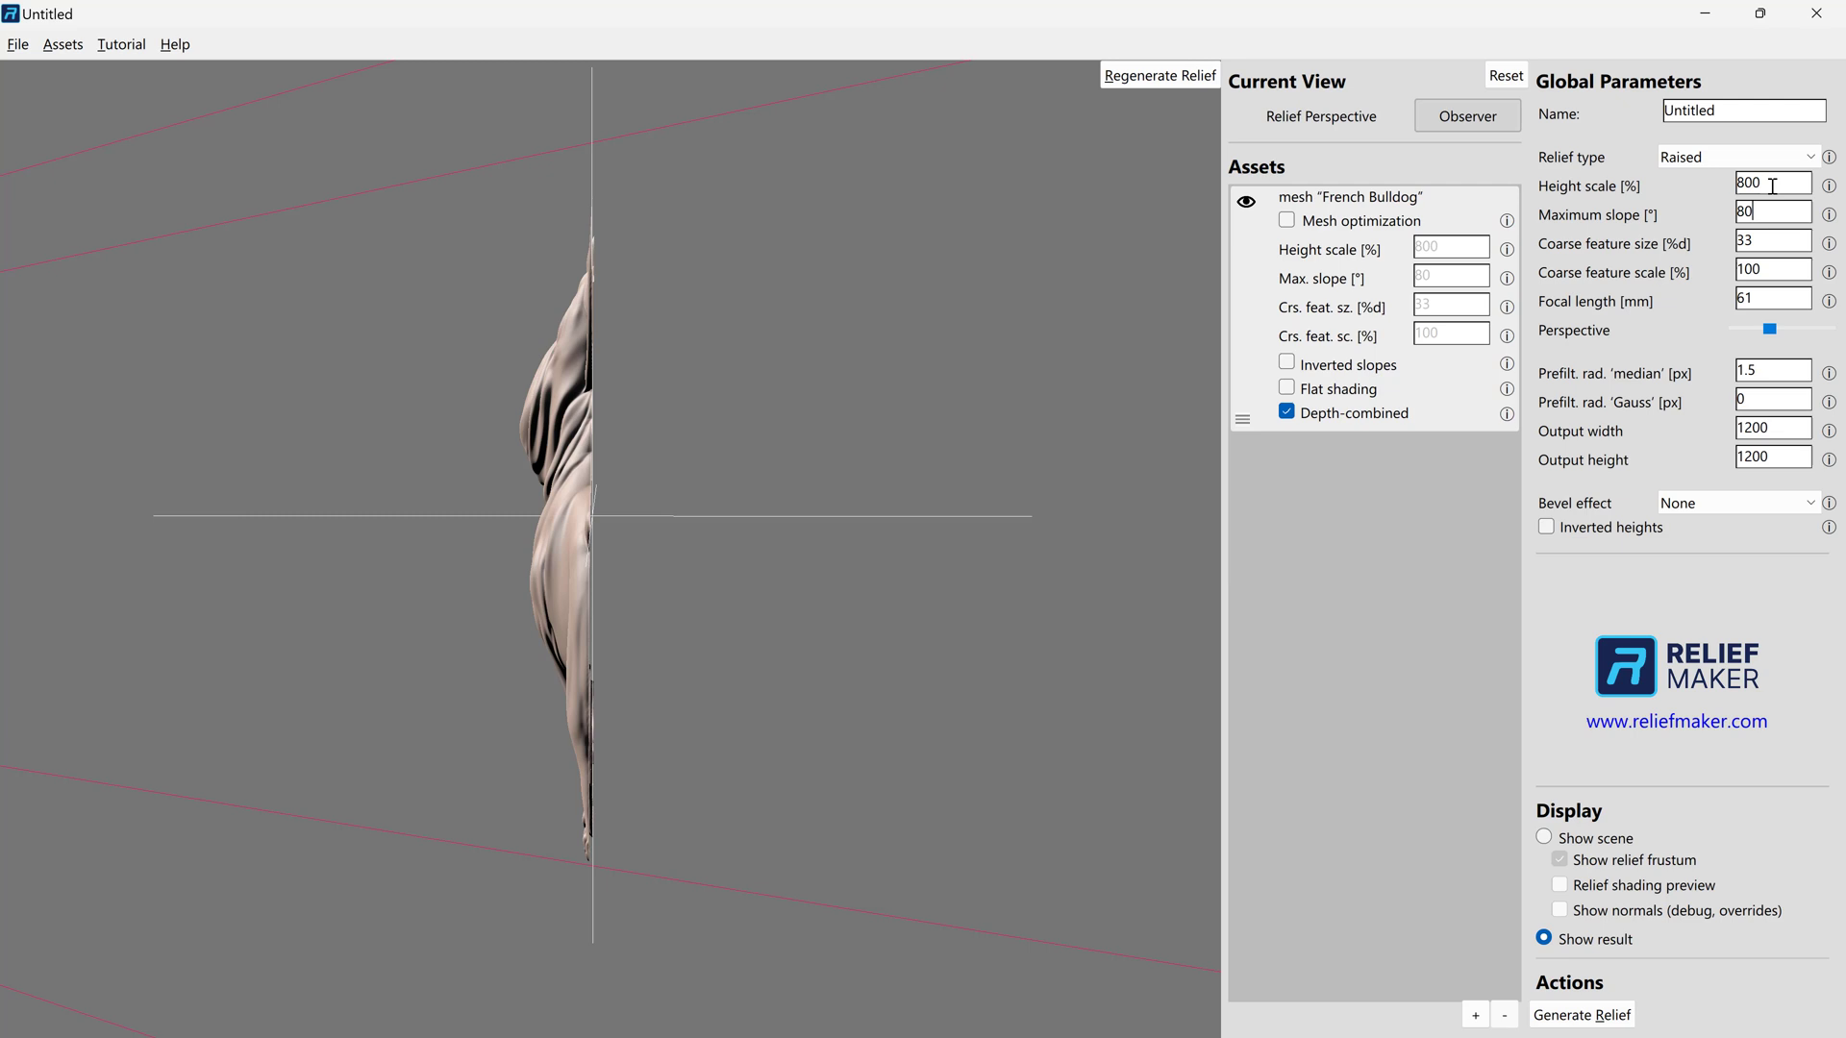
{"action": "left_click", "coordinate": [1608, 1014]}
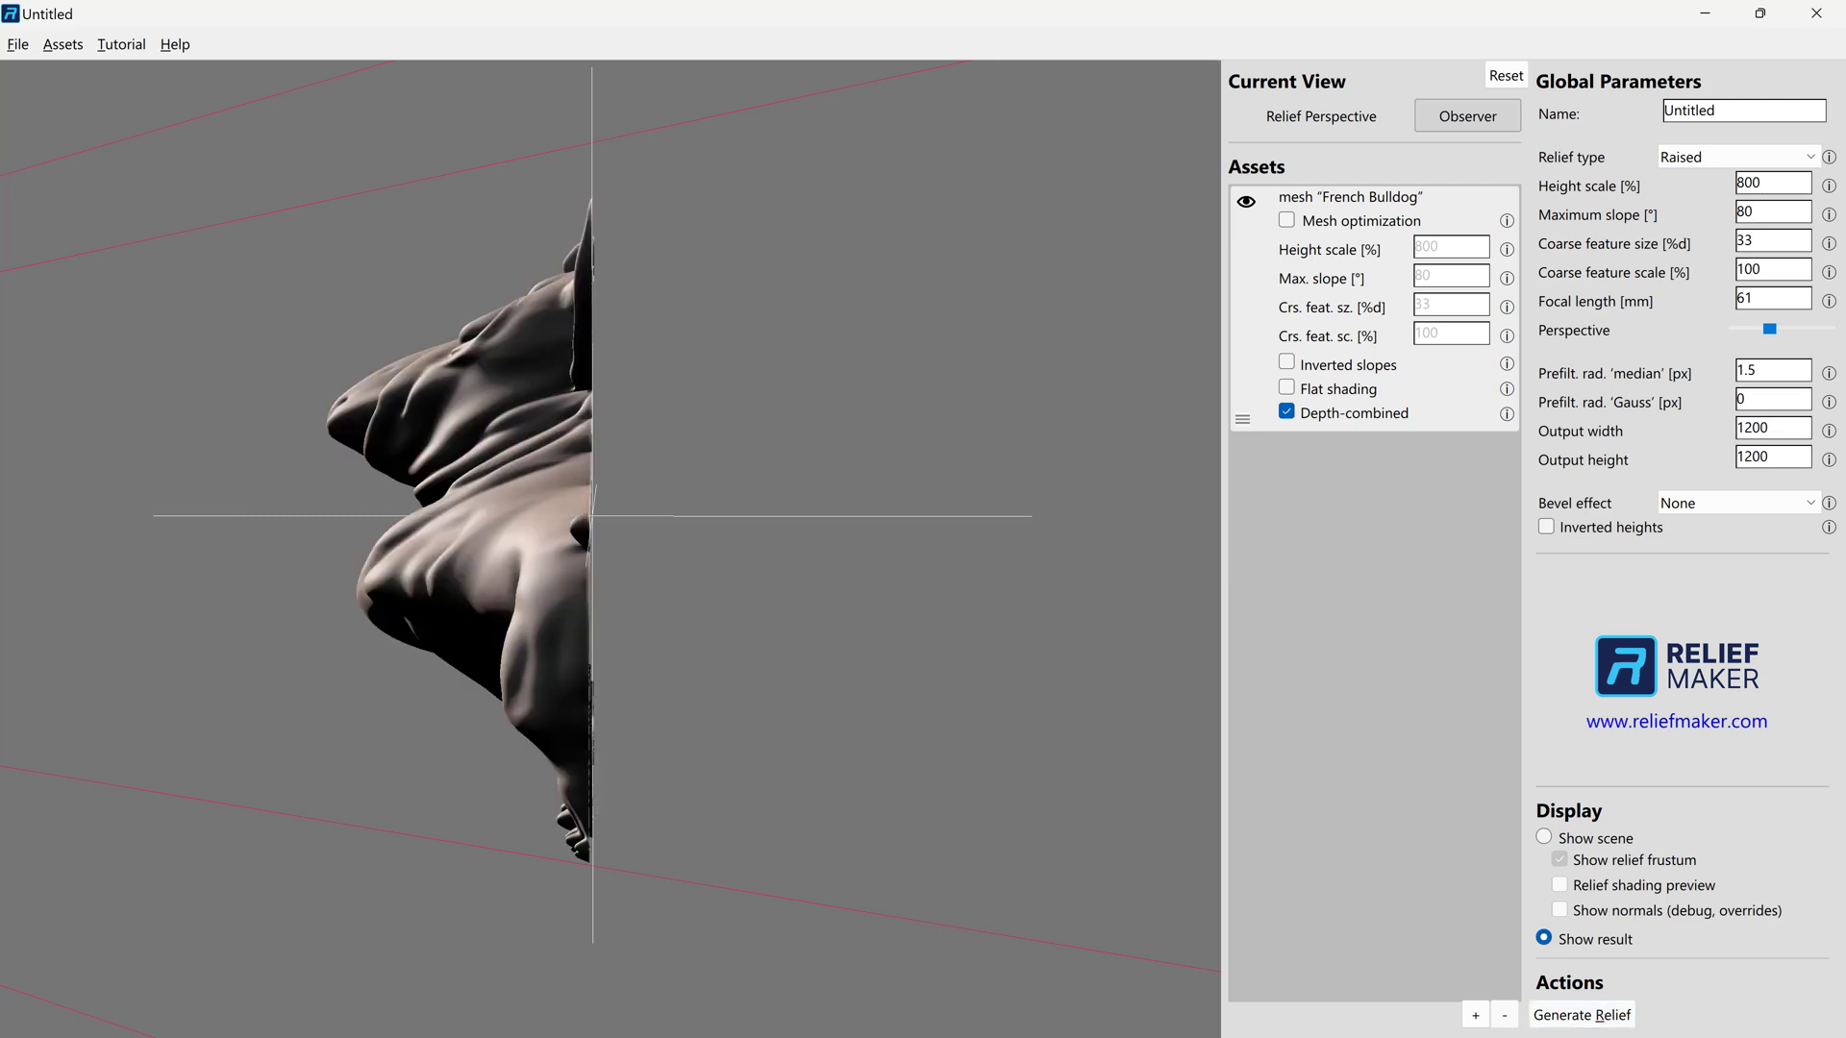
- Regenerate the relief at 67% height scale and compare its depth
{"action": "left_click_drag", "start_coordinate": [1767, 187], "coordinate": [1700, 183]}
{"action": "type", "text": "67"}
{"action": "left_click", "coordinate": [1572, 1017]}
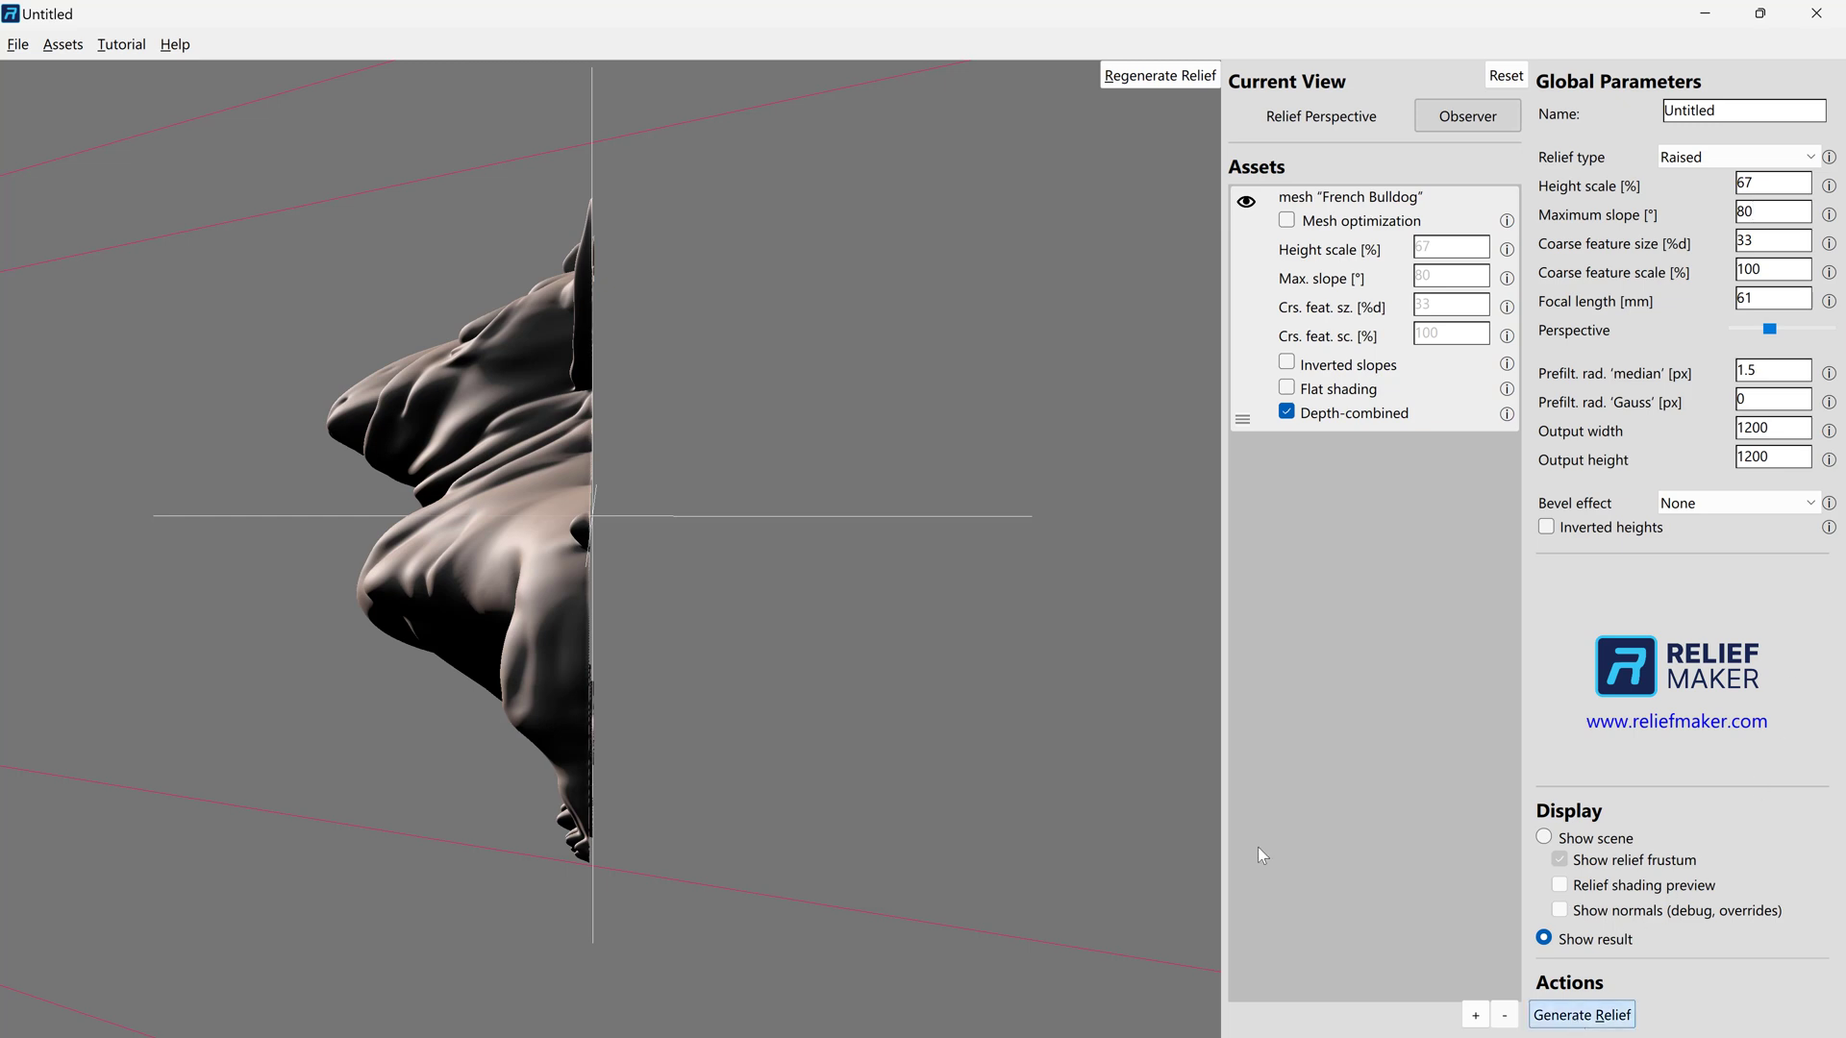
{"action": "left_click_drag", "start_coordinate": [634, 541], "coordinate": [644, 478]}
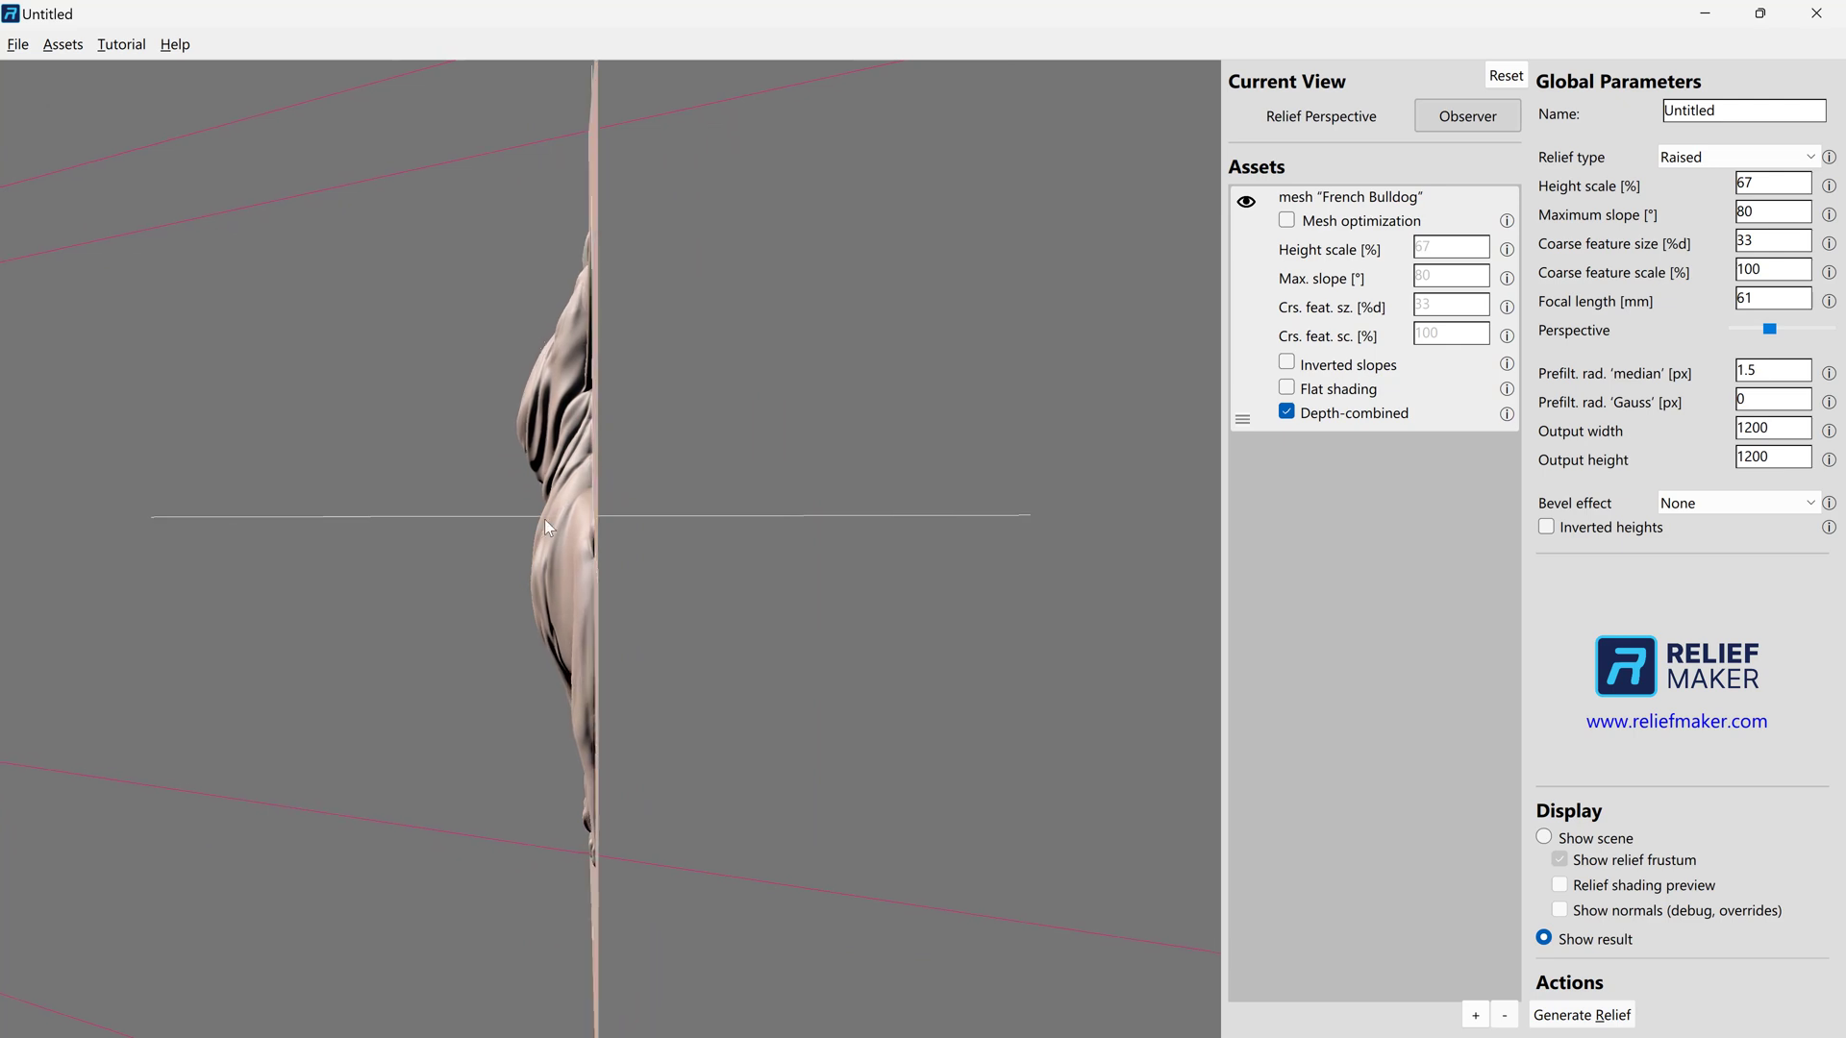
- Regenerate the relief flatter at 40% height scale, then enter 30% as the new height scale
{"action": "left_click_drag", "start_coordinate": [1780, 184], "coordinate": [1717, 189]}
{"action": "type", "text": "40"}
{"action": "key", "text": "Tab"}
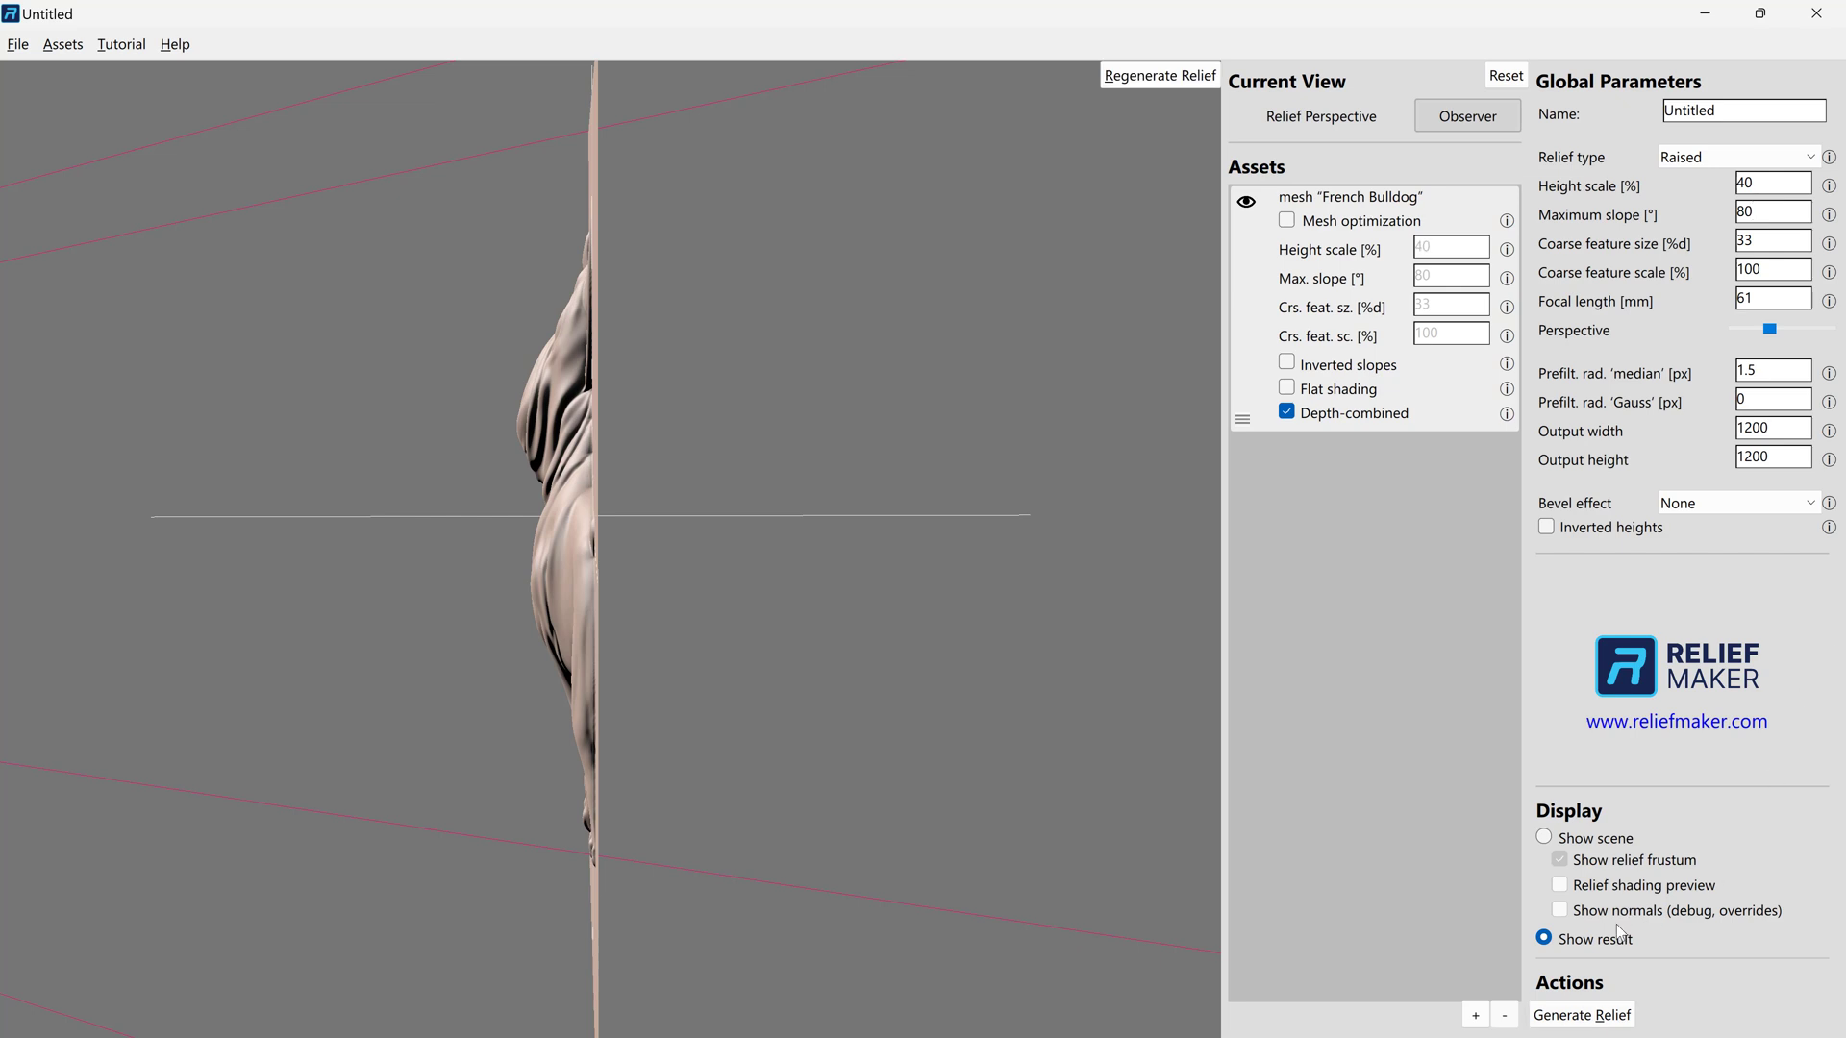
{"action": "left_click", "coordinate": [1598, 1023]}
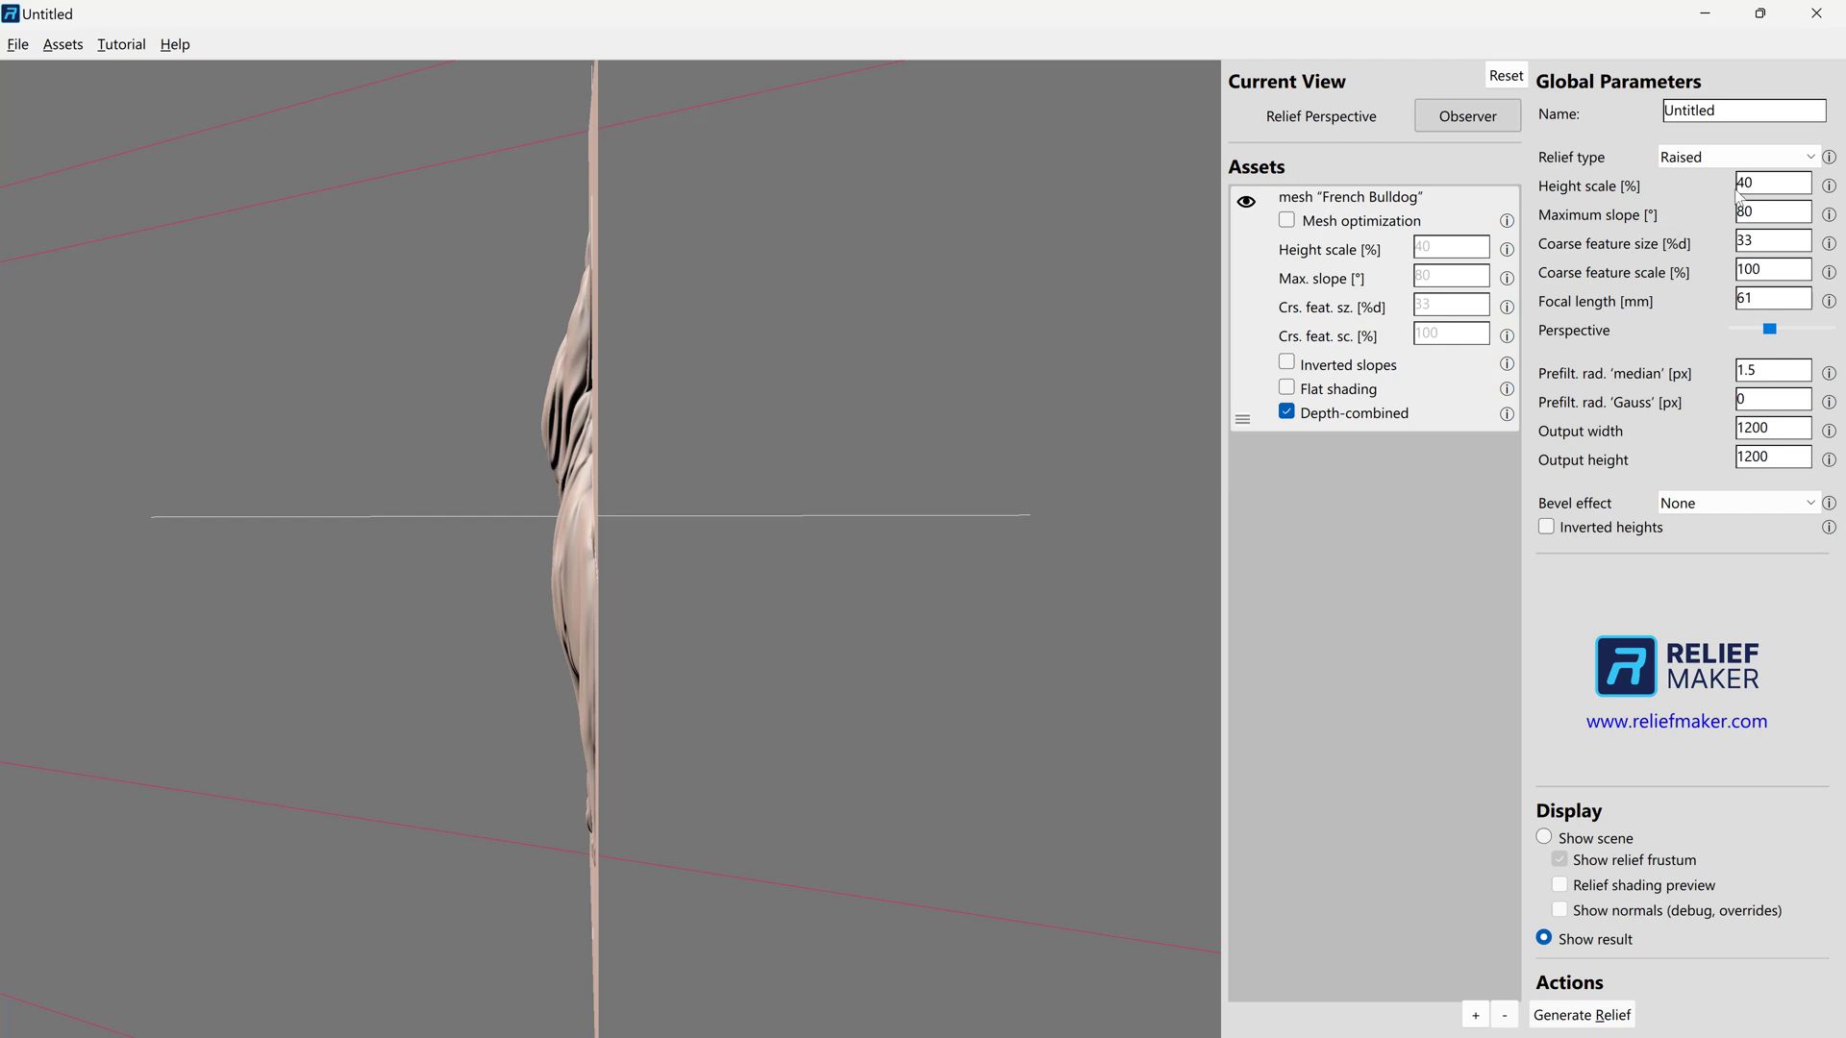
{"action": "left_click_drag", "start_coordinate": [1756, 185], "coordinate": [1727, 179]}
{"action": "type", "text": "30"}
{"action": "key", "text": "Return"}
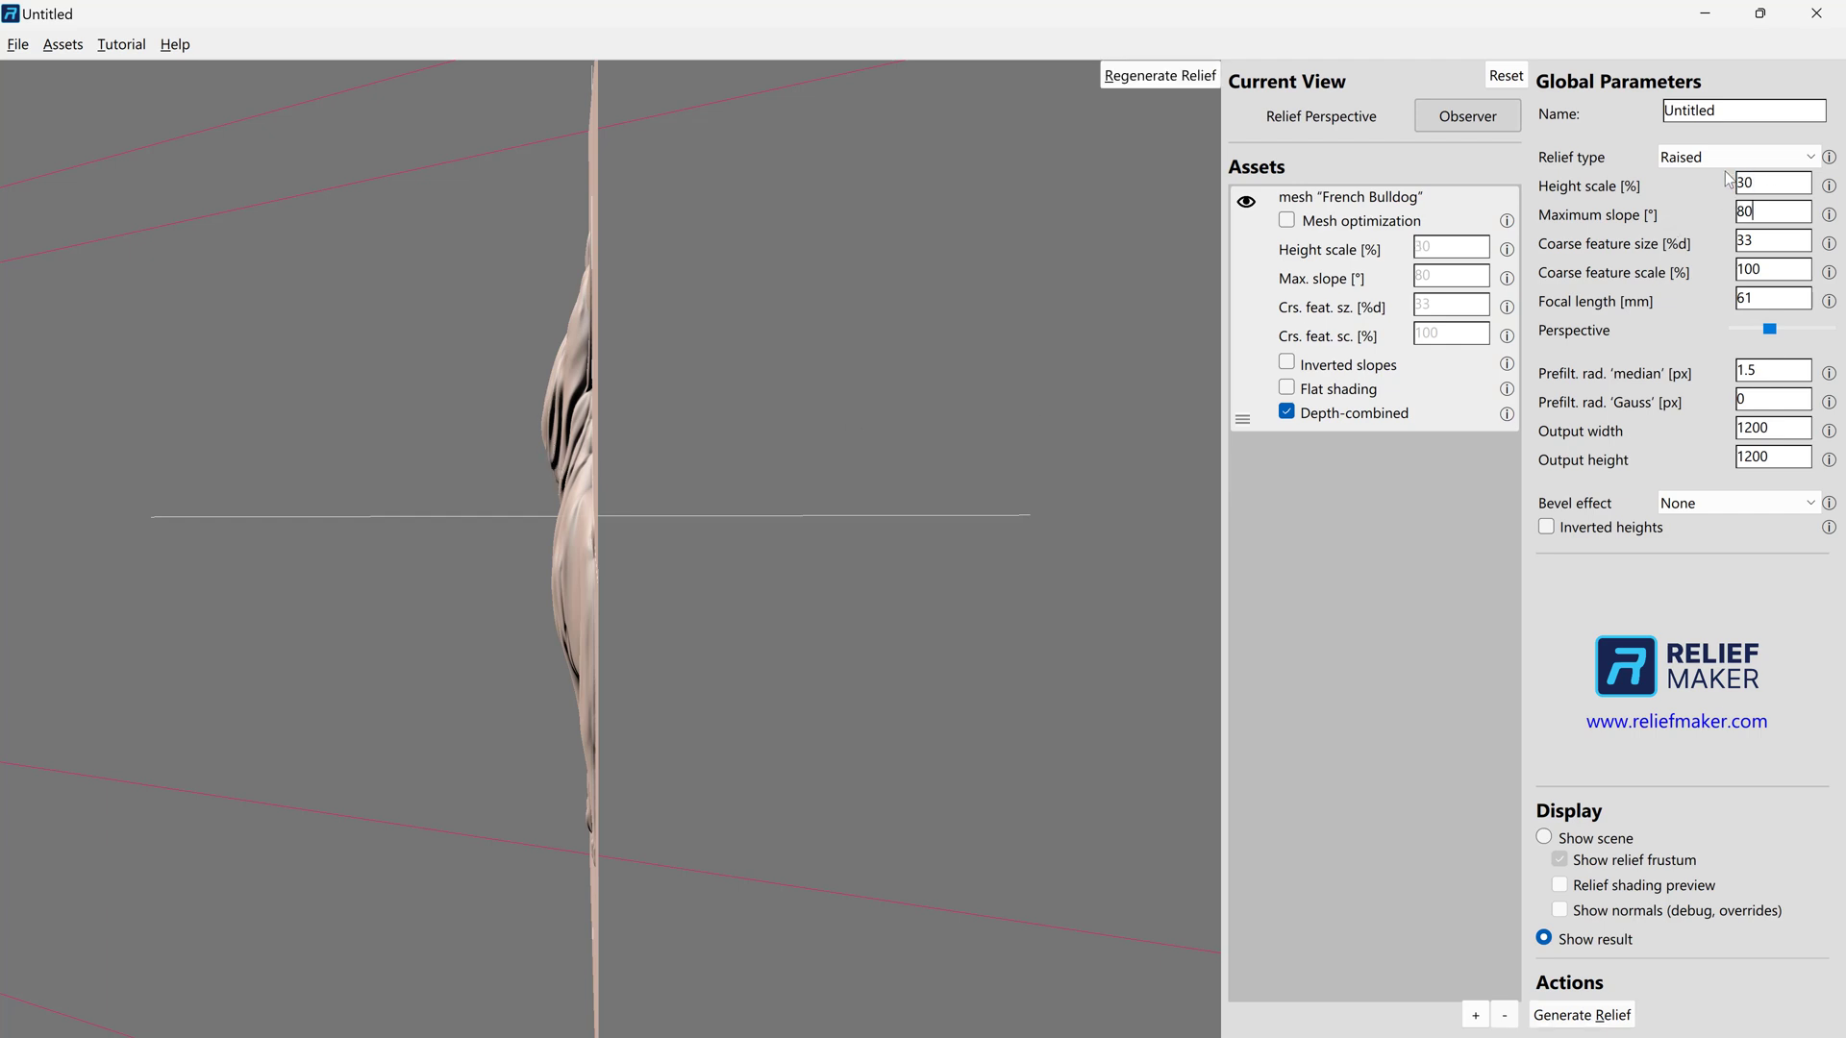
- Generate the relief at 30% height scale and orbit to a straight-on front view
{"action": "left_click", "coordinate": [1582, 1016]}
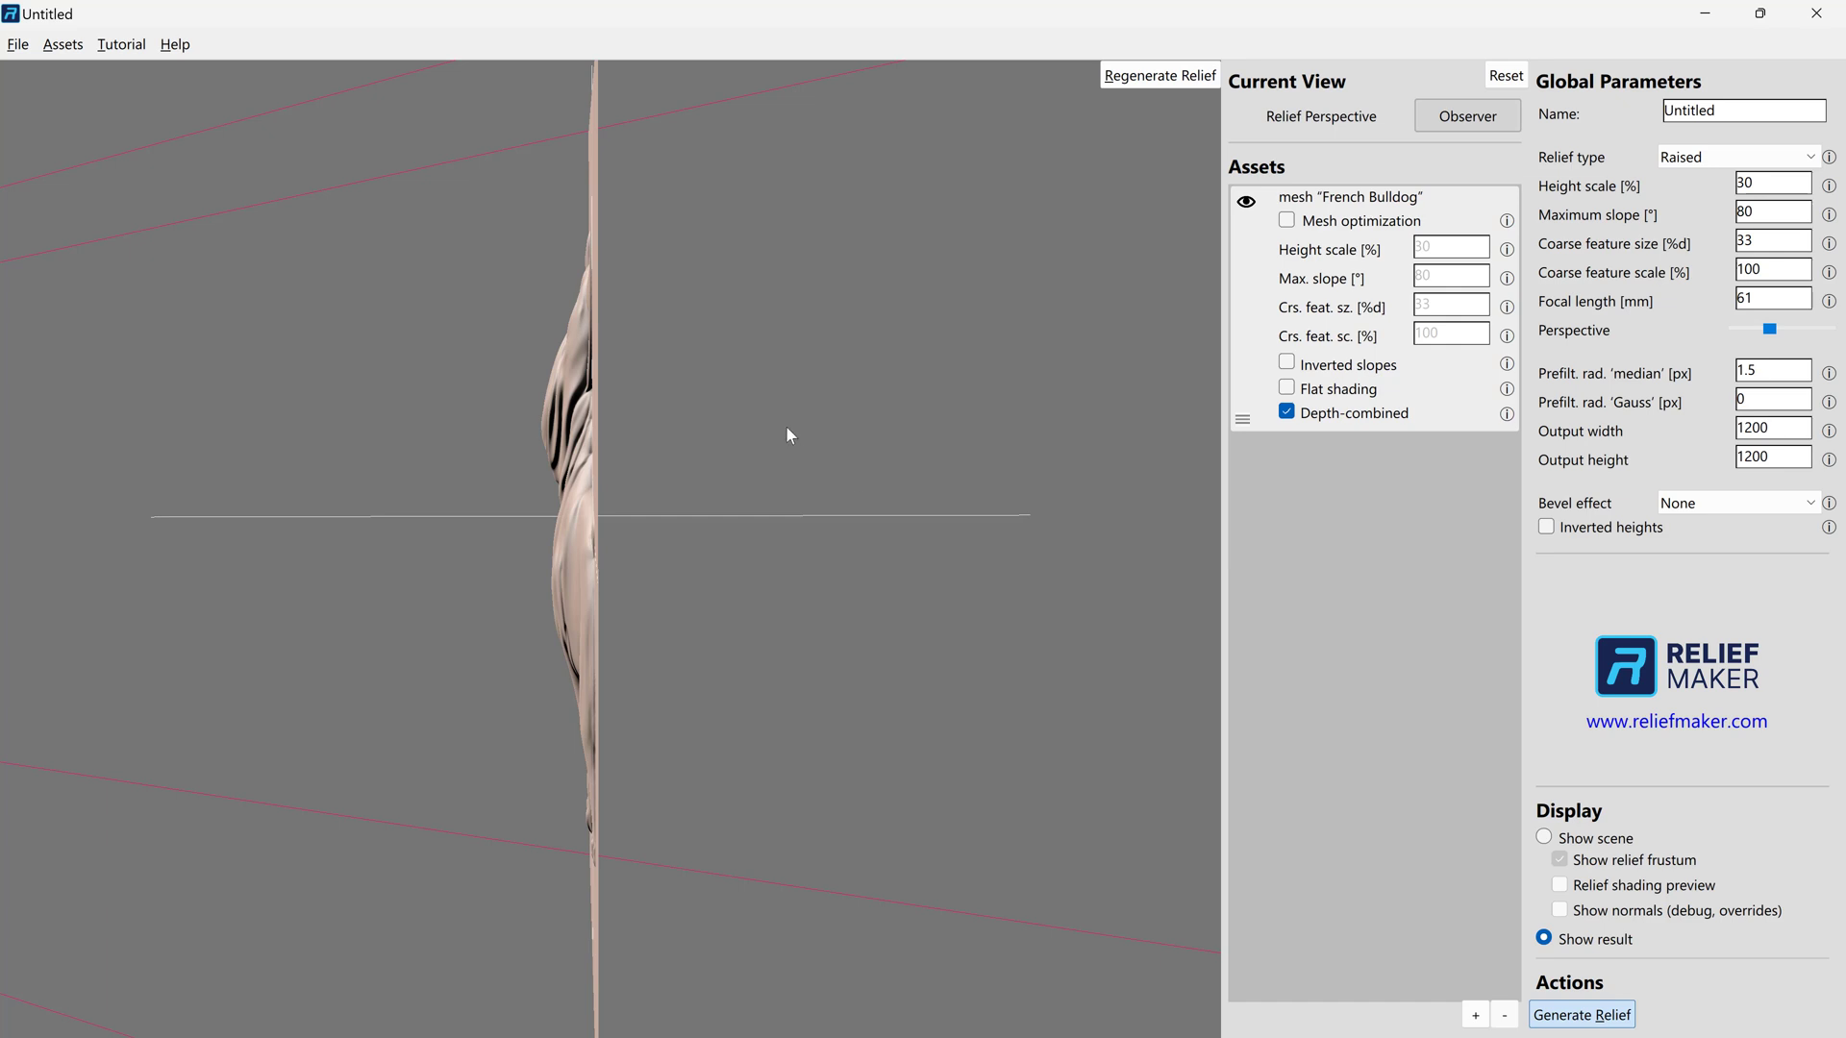
{"action": "left_click_drag", "start_coordinate": [789, 435], "coordinate": [1133, 465]}
{"action": "left_click_drag", "start_coordinate": [715, 337], "coordinate": [752, 404]}
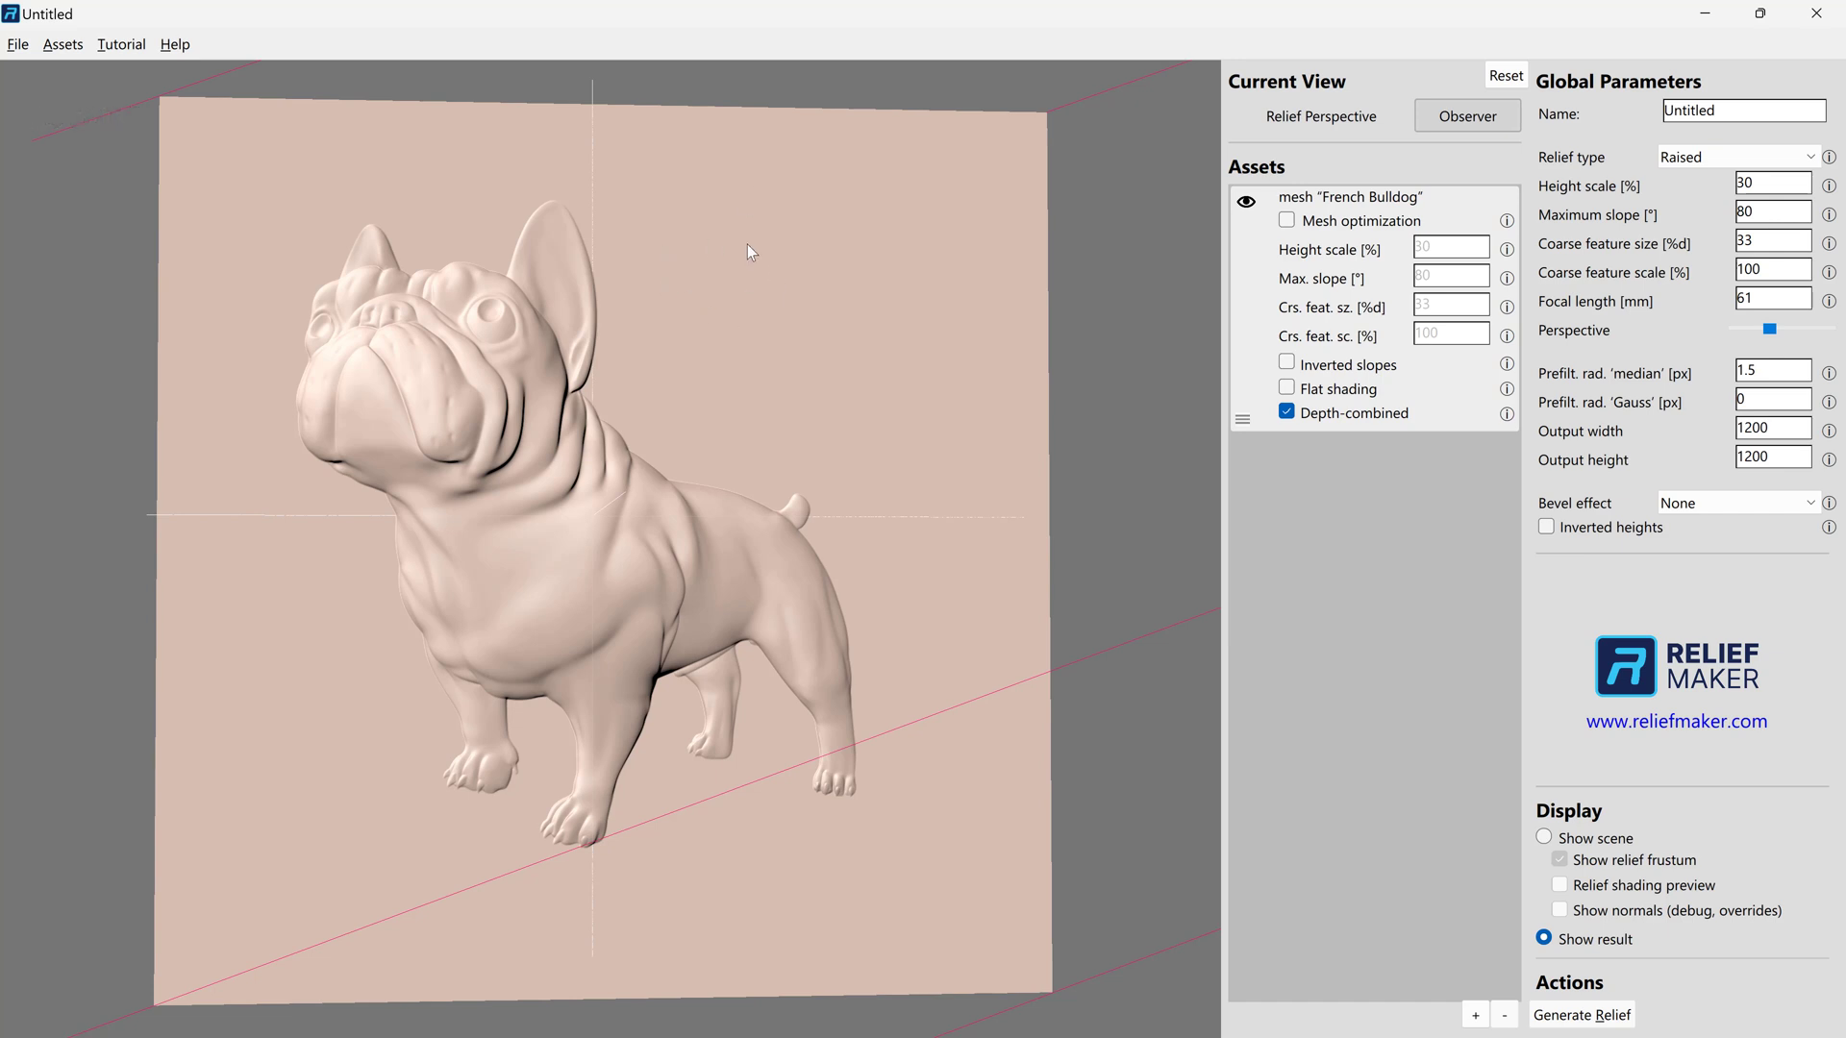
- Darken and redirect the lighting on the relief, then turn the view slightly
{"action": "mouse_move", "coordinate": [746, 255]}
{"action": "right_mouse_down"}
{"action": "mouse_move", "coordinate": [840, 179]}
{"action": "mouse_move", "coordinate": [613, 181]}
{"action": "mouse_move", "coordinate": [447, 287]}
{"action": "mouse_move", "coordinate": [733, 750]}
{"action": "mouse_move", "coordinate": [969, 620]}
{"action": "mouse_move", "coordinate": [1024, 349]}
{"action": "mouse_move", "coordinate": [1025, 312]}
{"action": "mouse_move", "coordinate": [834, 136]}
{"action": "mouse_move", "coordinate": [724, 196]}
{"action": "mouse_move", "coordinate": [741, 163]}
{"action": "mouse_move", "coordinate": [894, 107]}
{"action": "mouse_move", "coordinate": [1096, 186]}
{"action": "mouse_move", "coordinate": [1225, 486]}
{"action": "mouse_move", "coordinate": [1139, 792]}
{"action": "mouse_move", "coordinate": [726, 963]}
{"action": "mouse_move", "coordinate": [449, 1011]}
{"action": "mouse_move", "coordinate": [288, 913]}
{"action": "mouse_move", "coordinate": [58, 596]}
{"action": "mouse_move", "coordinate": [3, 481]}
{"action": "mouse_move", "coordinate": [135, 65]}
{"action": "mouse_move", "coordinate": [642, 93]}
{"action": "mouse_move", "coordinate": [605, 188]}
{"action": "mouse_move", "coordinate": [583, 361]}
{"action": "mouse_move", "coordinate": [583, 575]}
{"action": "mouse_move", "coordinate": [355, 267]}
{"action": "mouse_move", "coordinate": [942, 227]}
{"action": "mouse_move", "coordinate": [838, 332]}
{"action": "mouse_move", "coordinate": [879, 303]}
{"action": "mouse_move", "coordinate": [768, 264]}
{"action": "mouse_move", "coordinate": [771, 302]}
{"action": "right_mouse_up"}
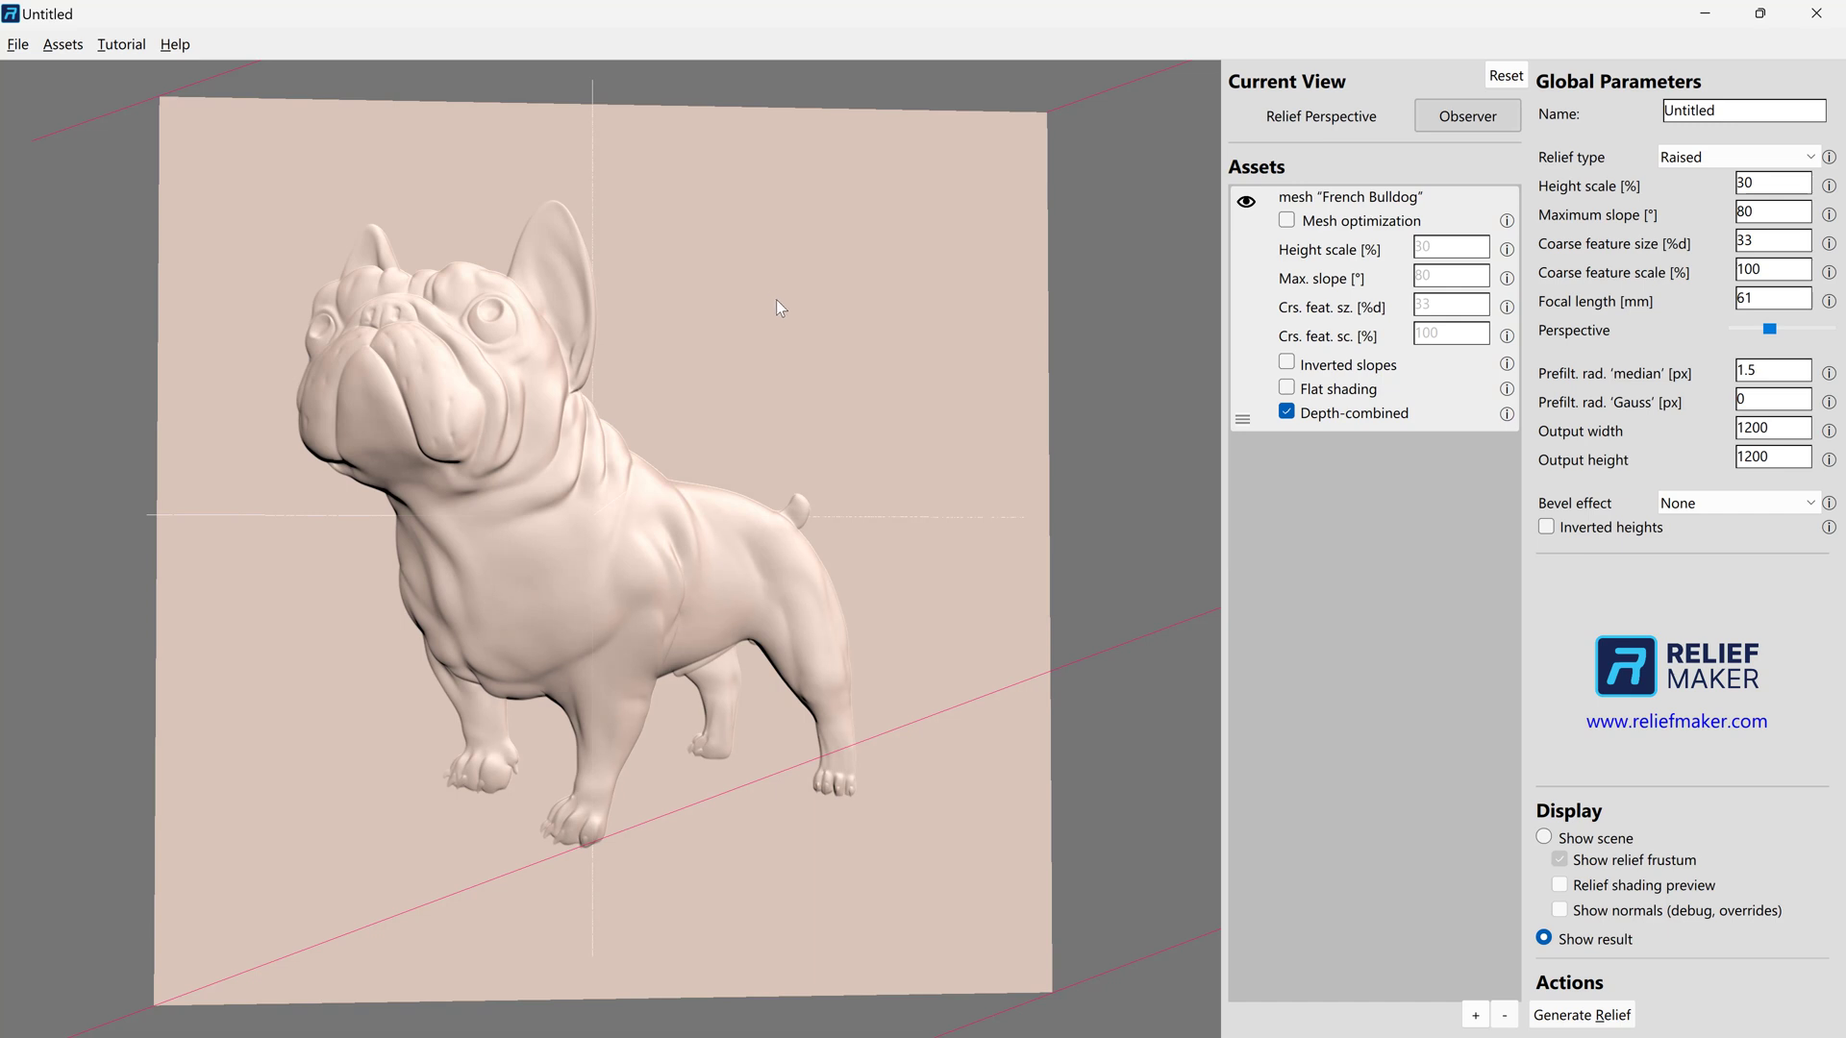
{"action": "right_click_drag", "start_coordinate": [782, 300], "coordinate": [814, 329]}
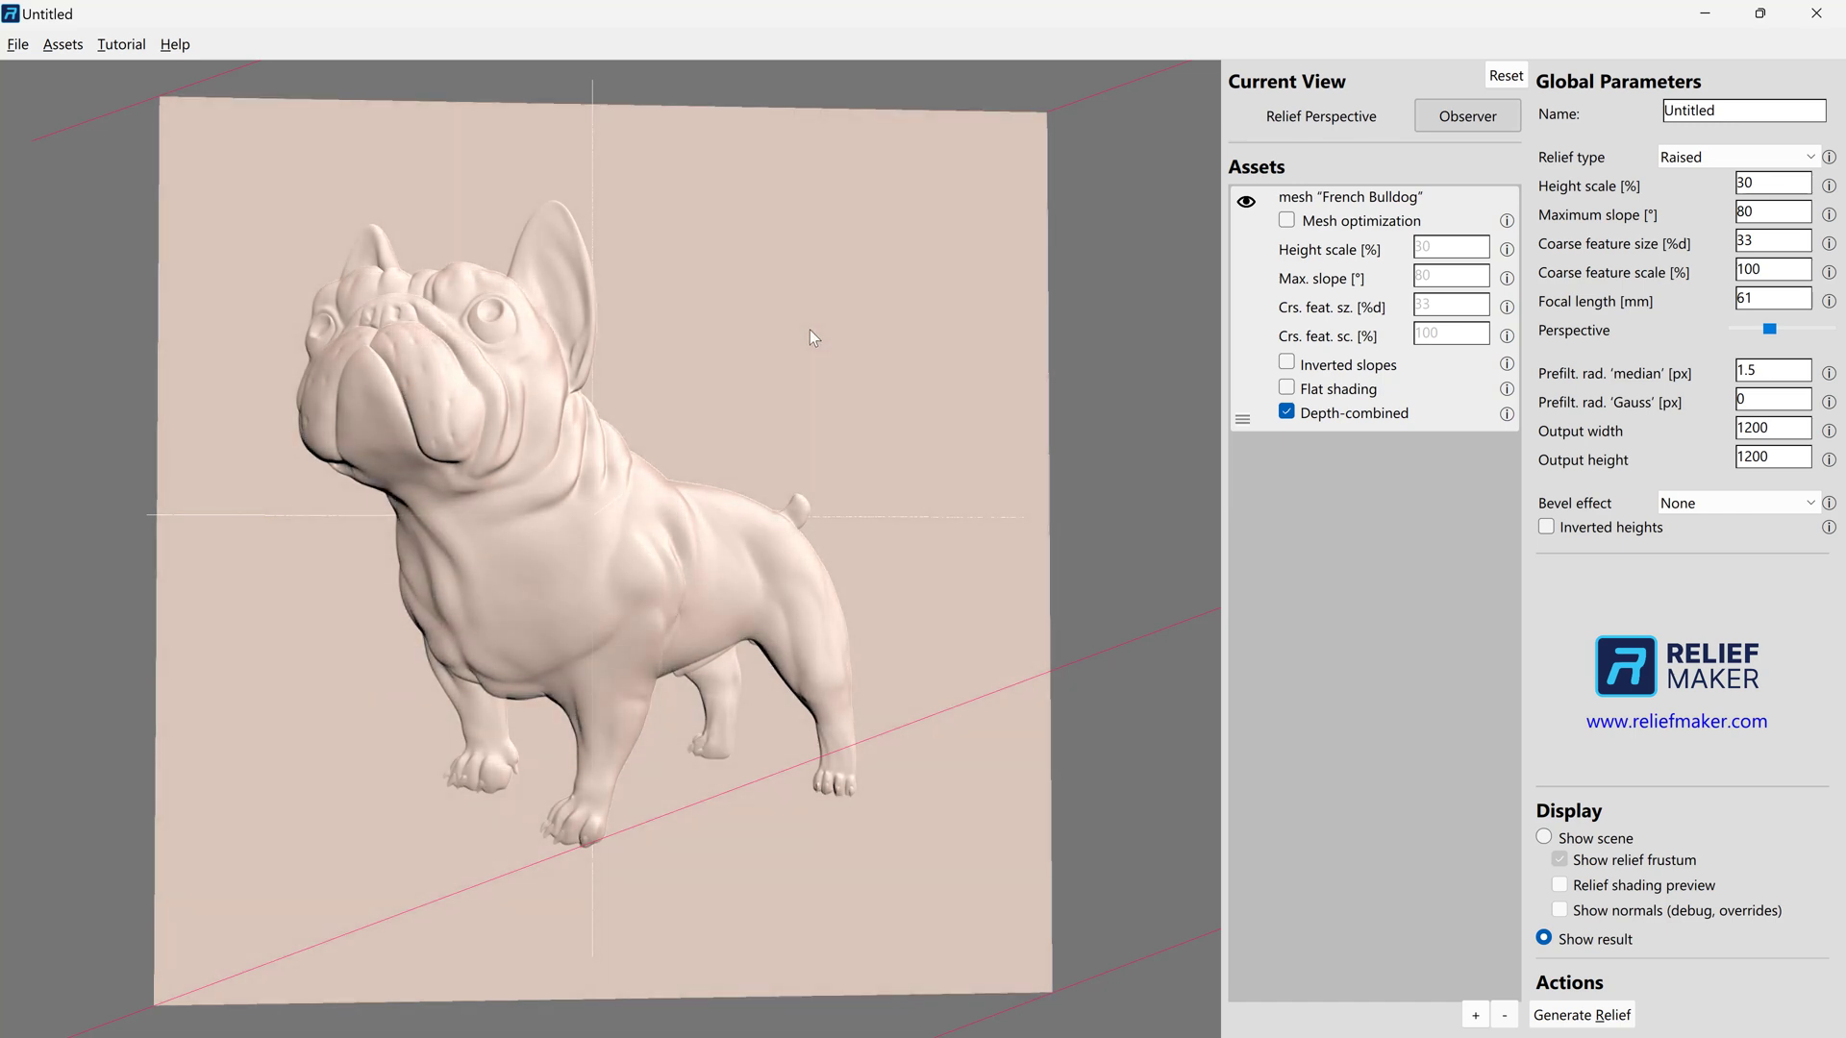
{"action": "mouse_move", "coordinate": [809, 334]}
{"action": "right_mouse_down"}
{"action": "mouse_move", "coordinate": [819, 304]}
{"action": "mouse_move", "coordinate": [933, 317]}
{"action": "mouse_move", "coordinate": [969, 256]}
{"action": "mouse_move", "coordinate": [741, 137]}
{"action": "mouse_move", "coordinate": [591, 114]}
{"action": "mouse_move", "coordinate": [415, 127]}
{"action": "mouse_move", "coordinate": [262, 197]}
{"action": "mouse_move", "coordinate": [218, 409]}
{"action": "mouse_move", "coordinate": [290, 661]}
{"action": "mouse_move", "coordinate": [649, 854]}
{"action": "mouse_move", "coordinate": [683, 934]}
{"action": "mouse_move", "coordinate": [943, 920]}
{"action": "mouse_move", "coordinate": [970, 632]}
{"action": "mouse_move", "coordinate": [898, 286]}
{"action": "mouse_move", "coordinate": [698, 152]}
{"action": "mouse_move", "coordinate": [626, 217]}
{"action": "mouse_move", "coordinate": [668, 234]}
{"action": "mouse_move", "coordinate": [680, 298]}
{"action": "mouse_move", "coordinate": [726, 259]}
{"action": "mouse_move", "coordinate": [671, 302]}
{"action": "mouse_move", "coordinate": [689, 359]}
{"action": "mouse_move", "coordinate": [724, 306]}
{"action": "mouse_move", "coordinate": [723, 332]}
{"action": "mouse_move", "coordinate": [742, 268]}
{"action": "right_mouse_up"}
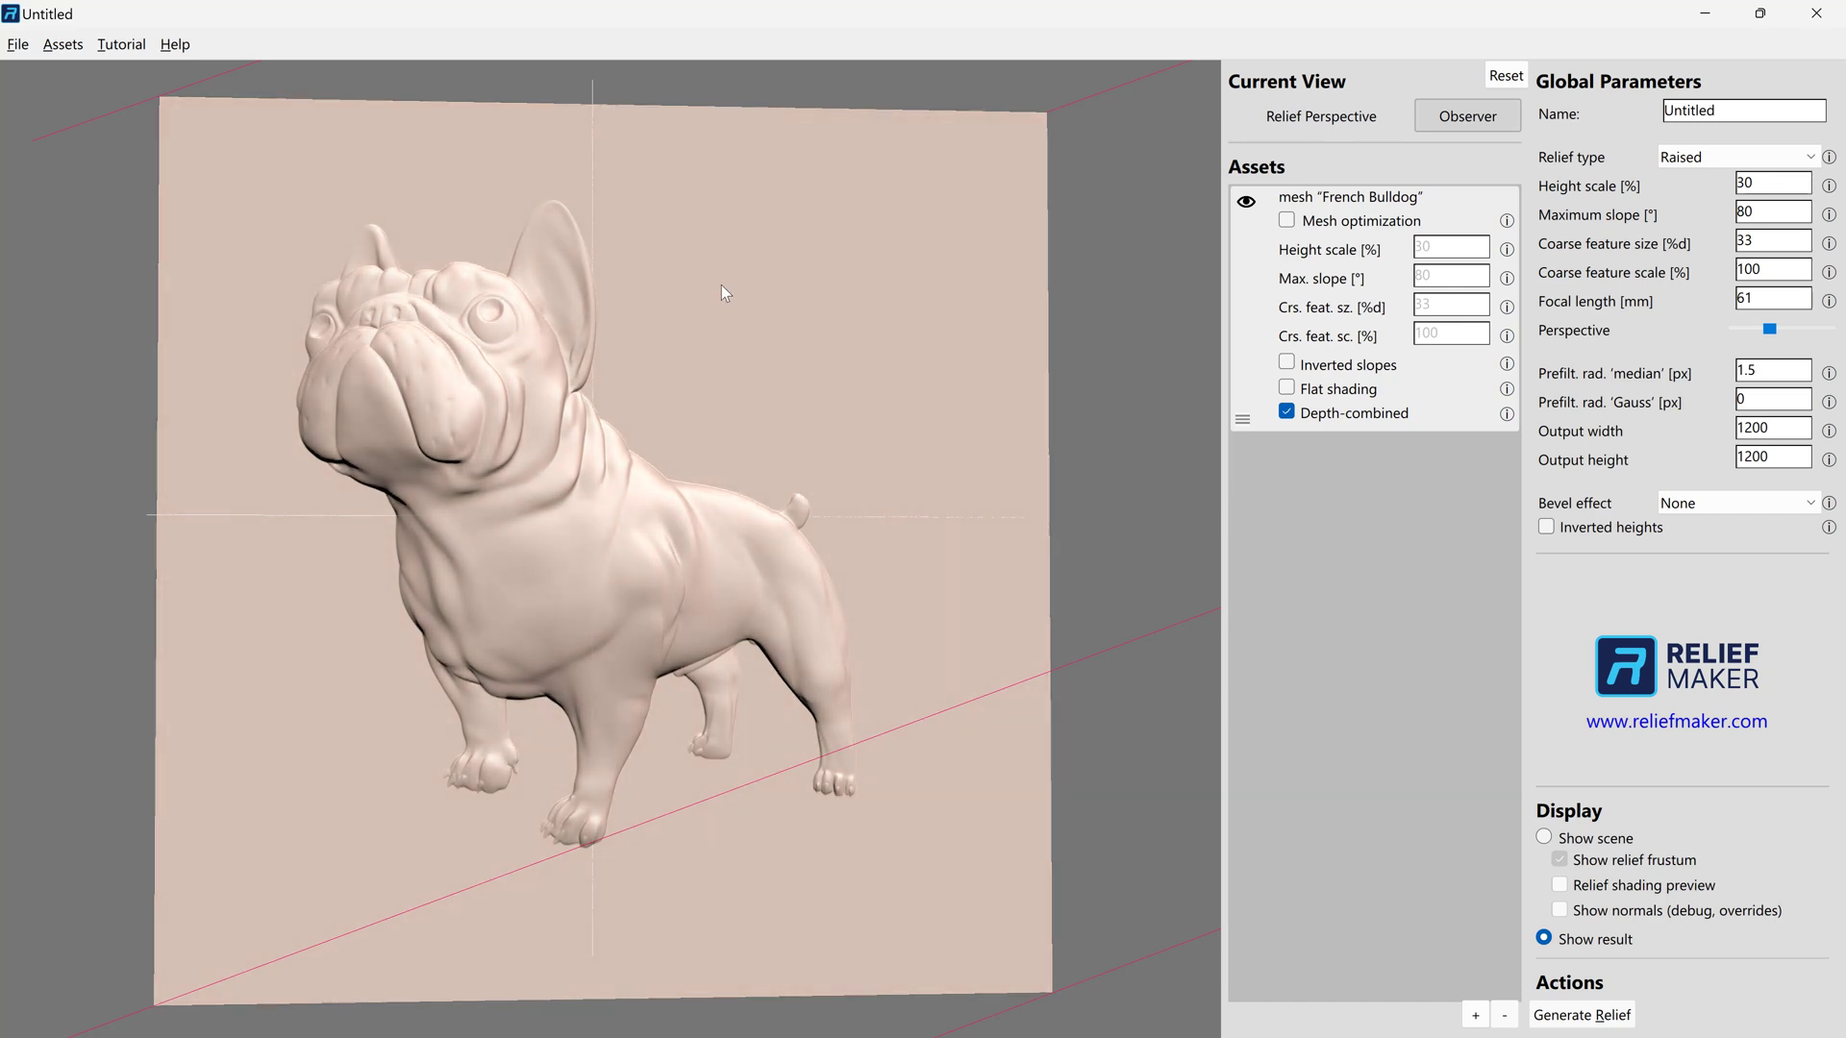
{"action": "left_click_drag", "start_coordinate": [721, 285], "coordinate": [896, 417]}
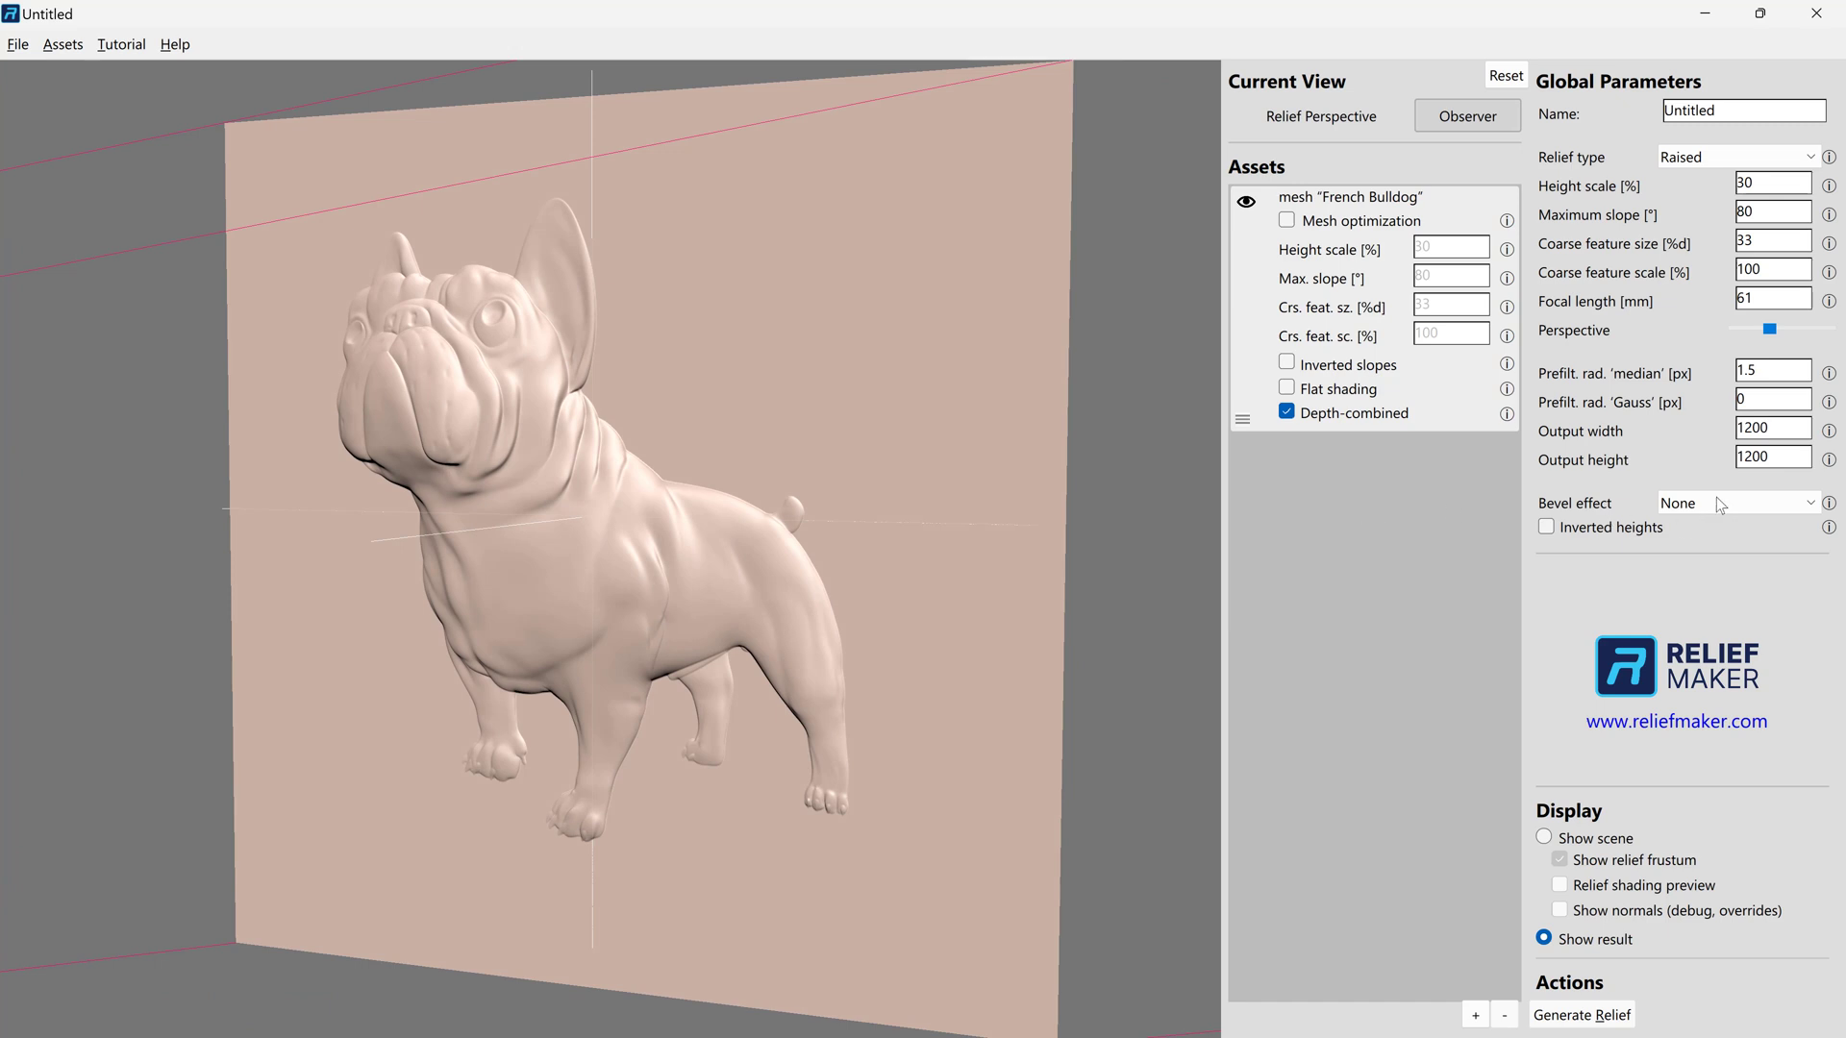
- Switch the Bevel effect from none to Tiny, regenerate, and view the relief from the front
{"action": "left_click_drag", "start_coordinate": [992, 485], "coordinate": [258, 399]}
{"action": "scroll", "coordinate": [265, 442], "scroll_direction": "up", "scroll_amount": 2}
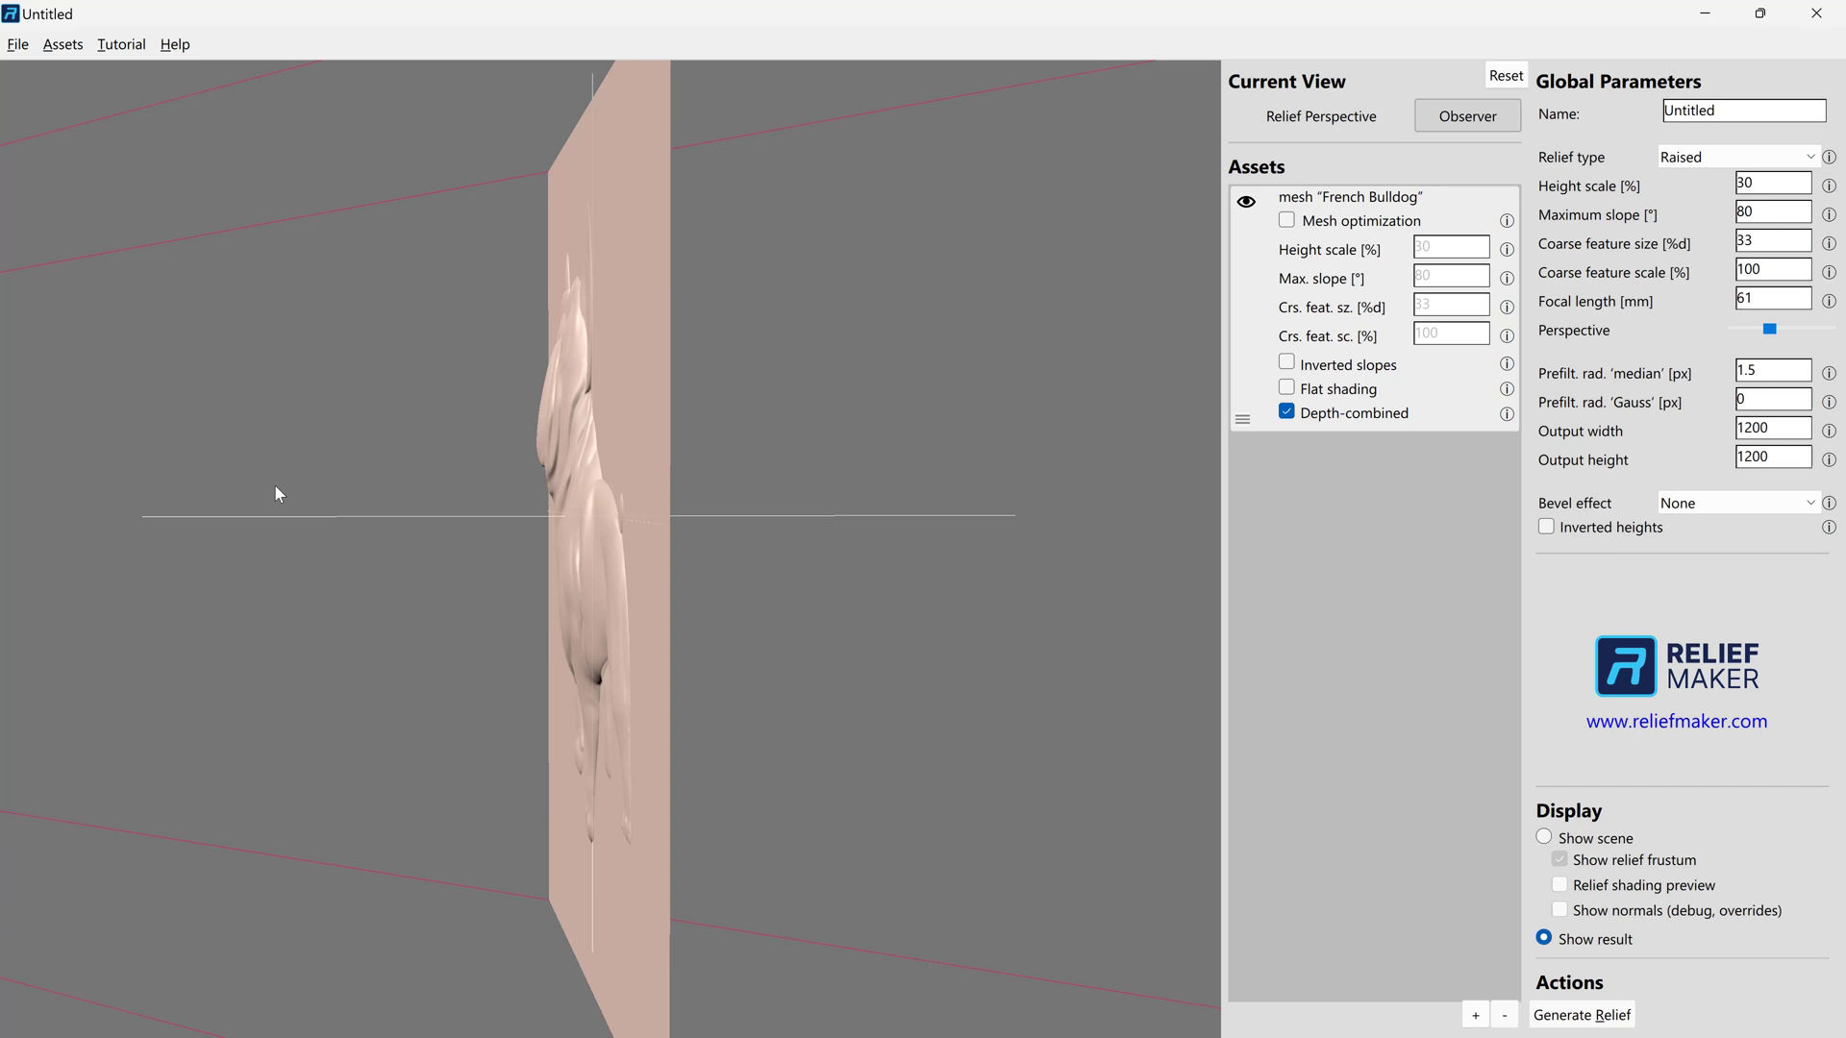
{"action": "scroll", "coordinate": [649, 565], "scroll_direction": "up", "scroll_amount": 3}
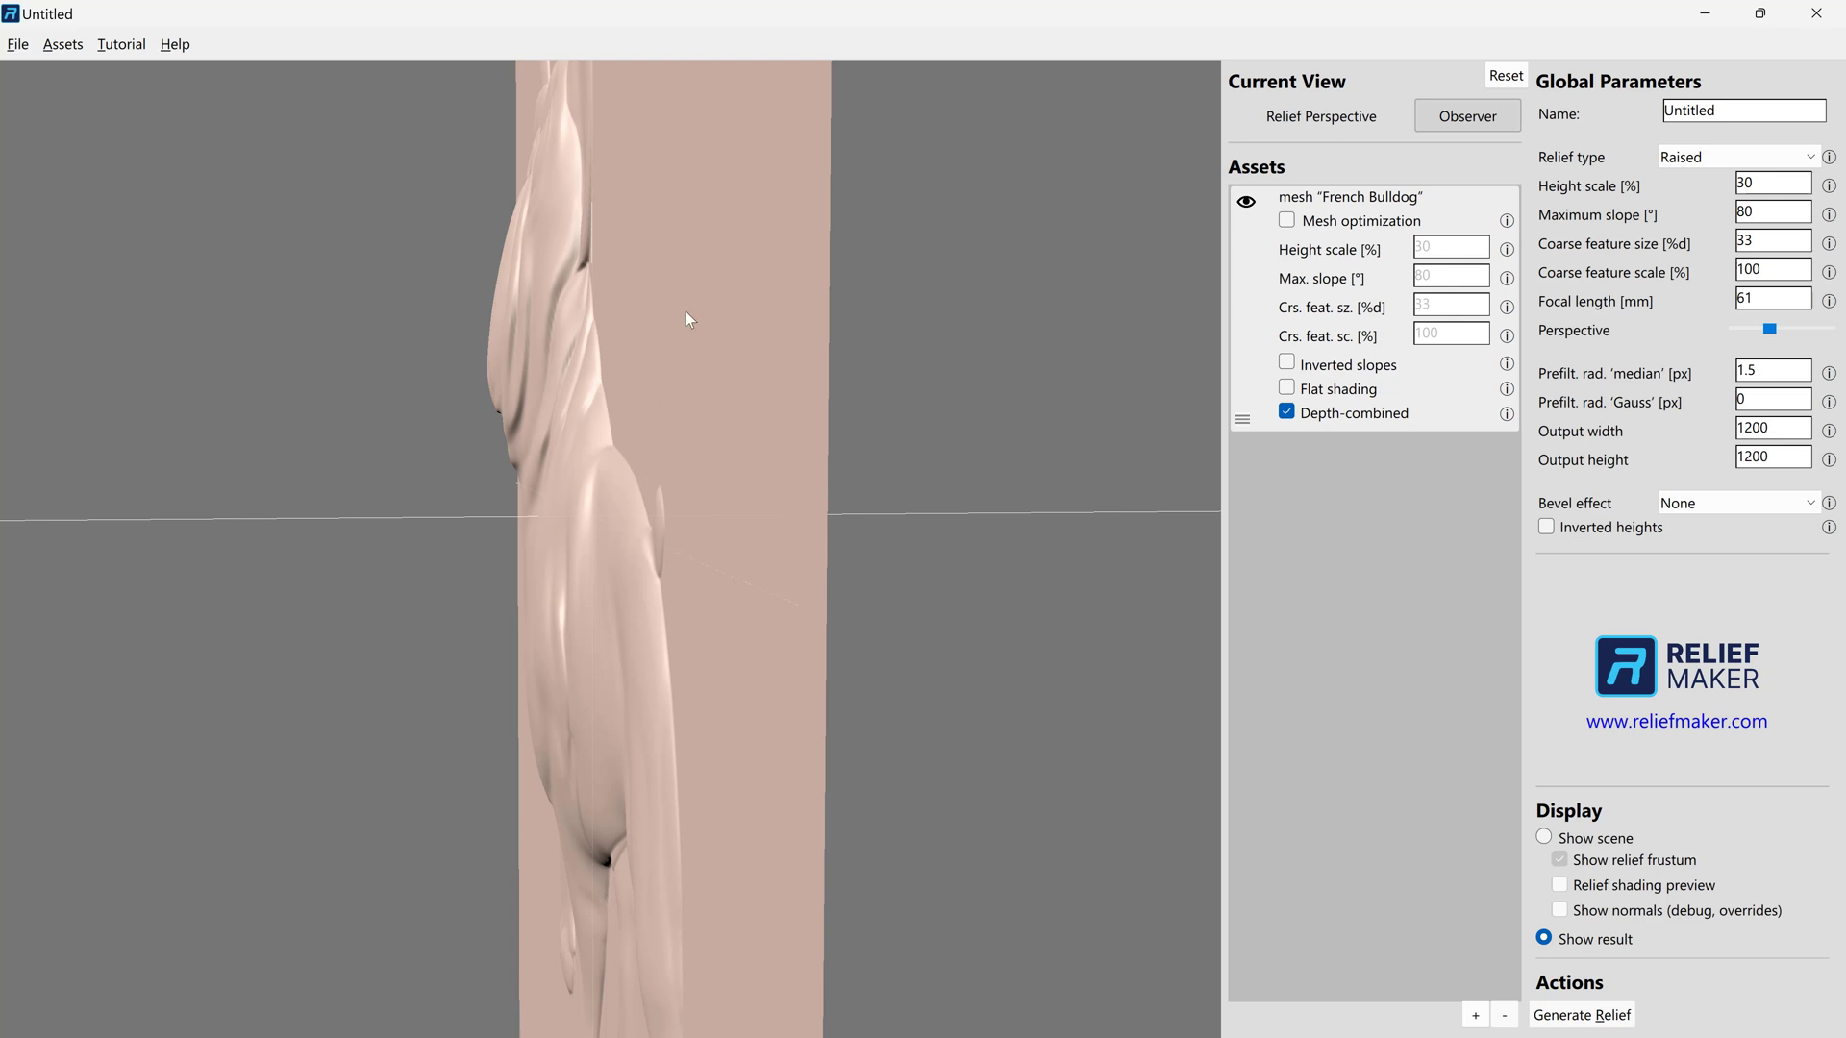
{"action": "left_click", "coordinate": [1697, 506]}
{"action": "left_click", "coordinate": [1692, 566]}
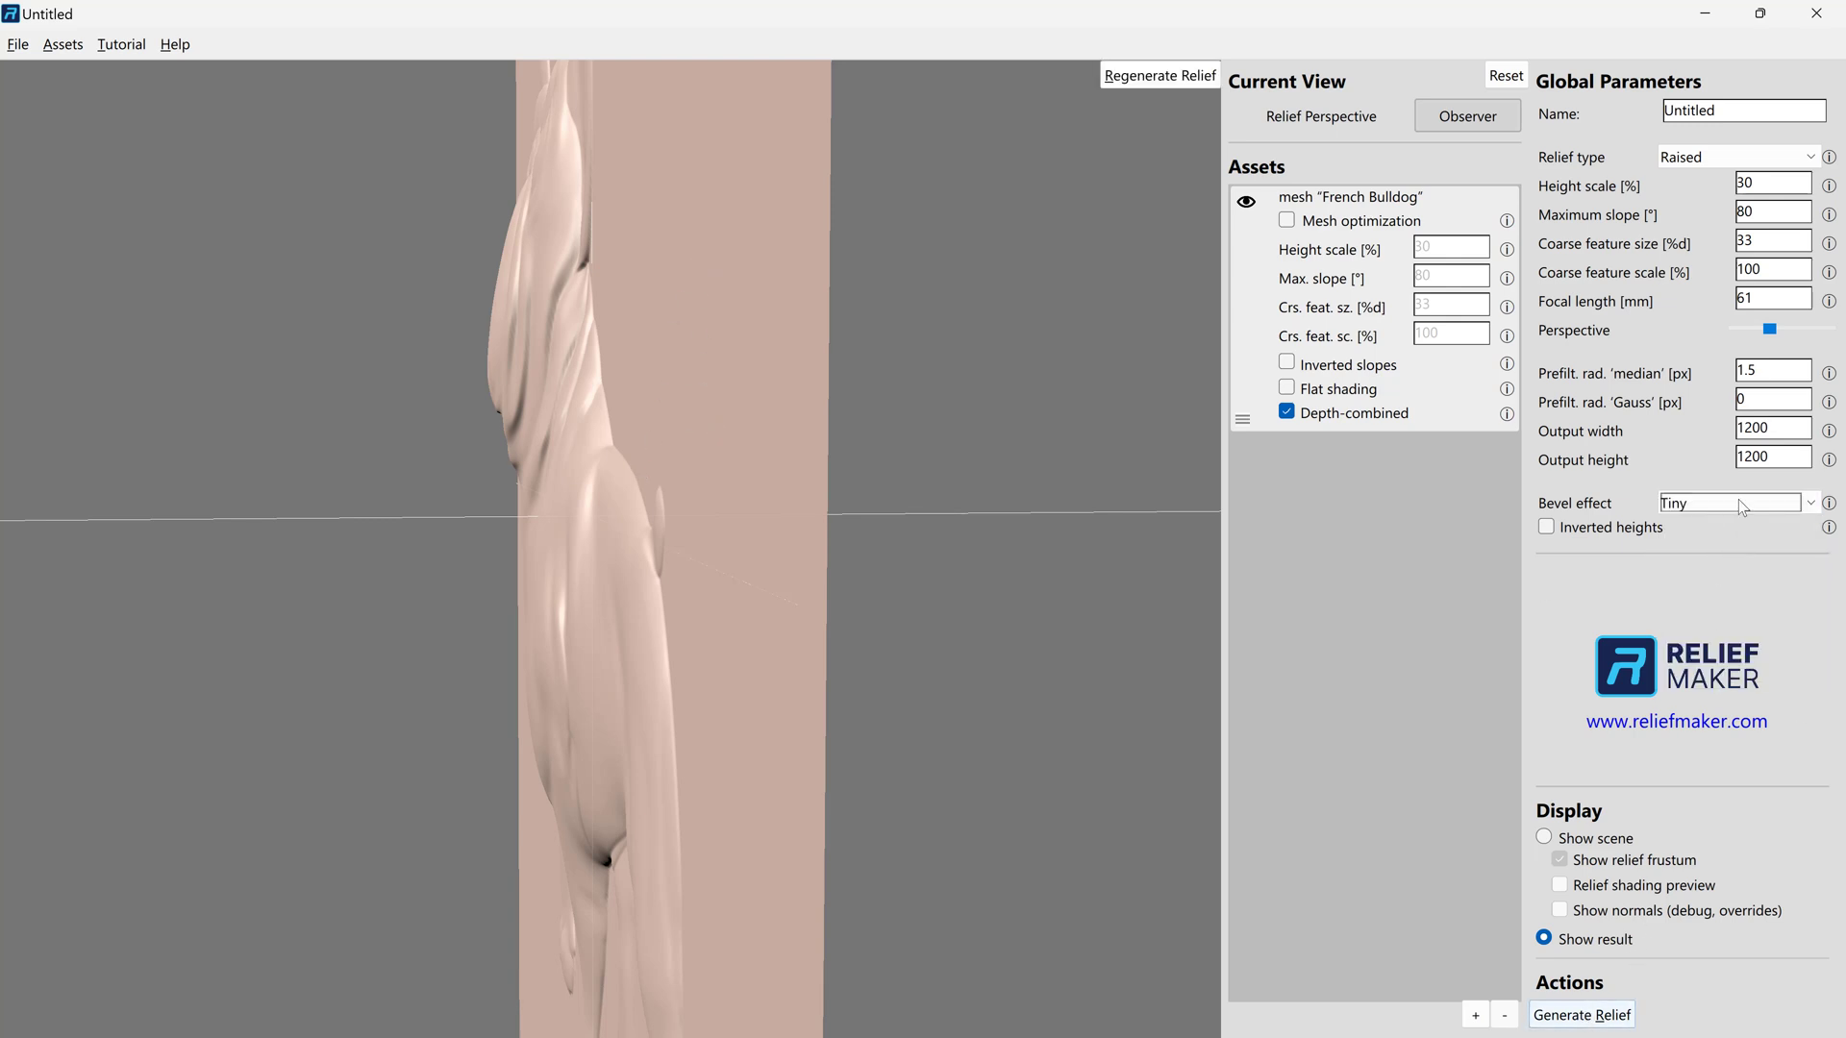
{"action": "left_click", "coordinate": [1577, 1015]}
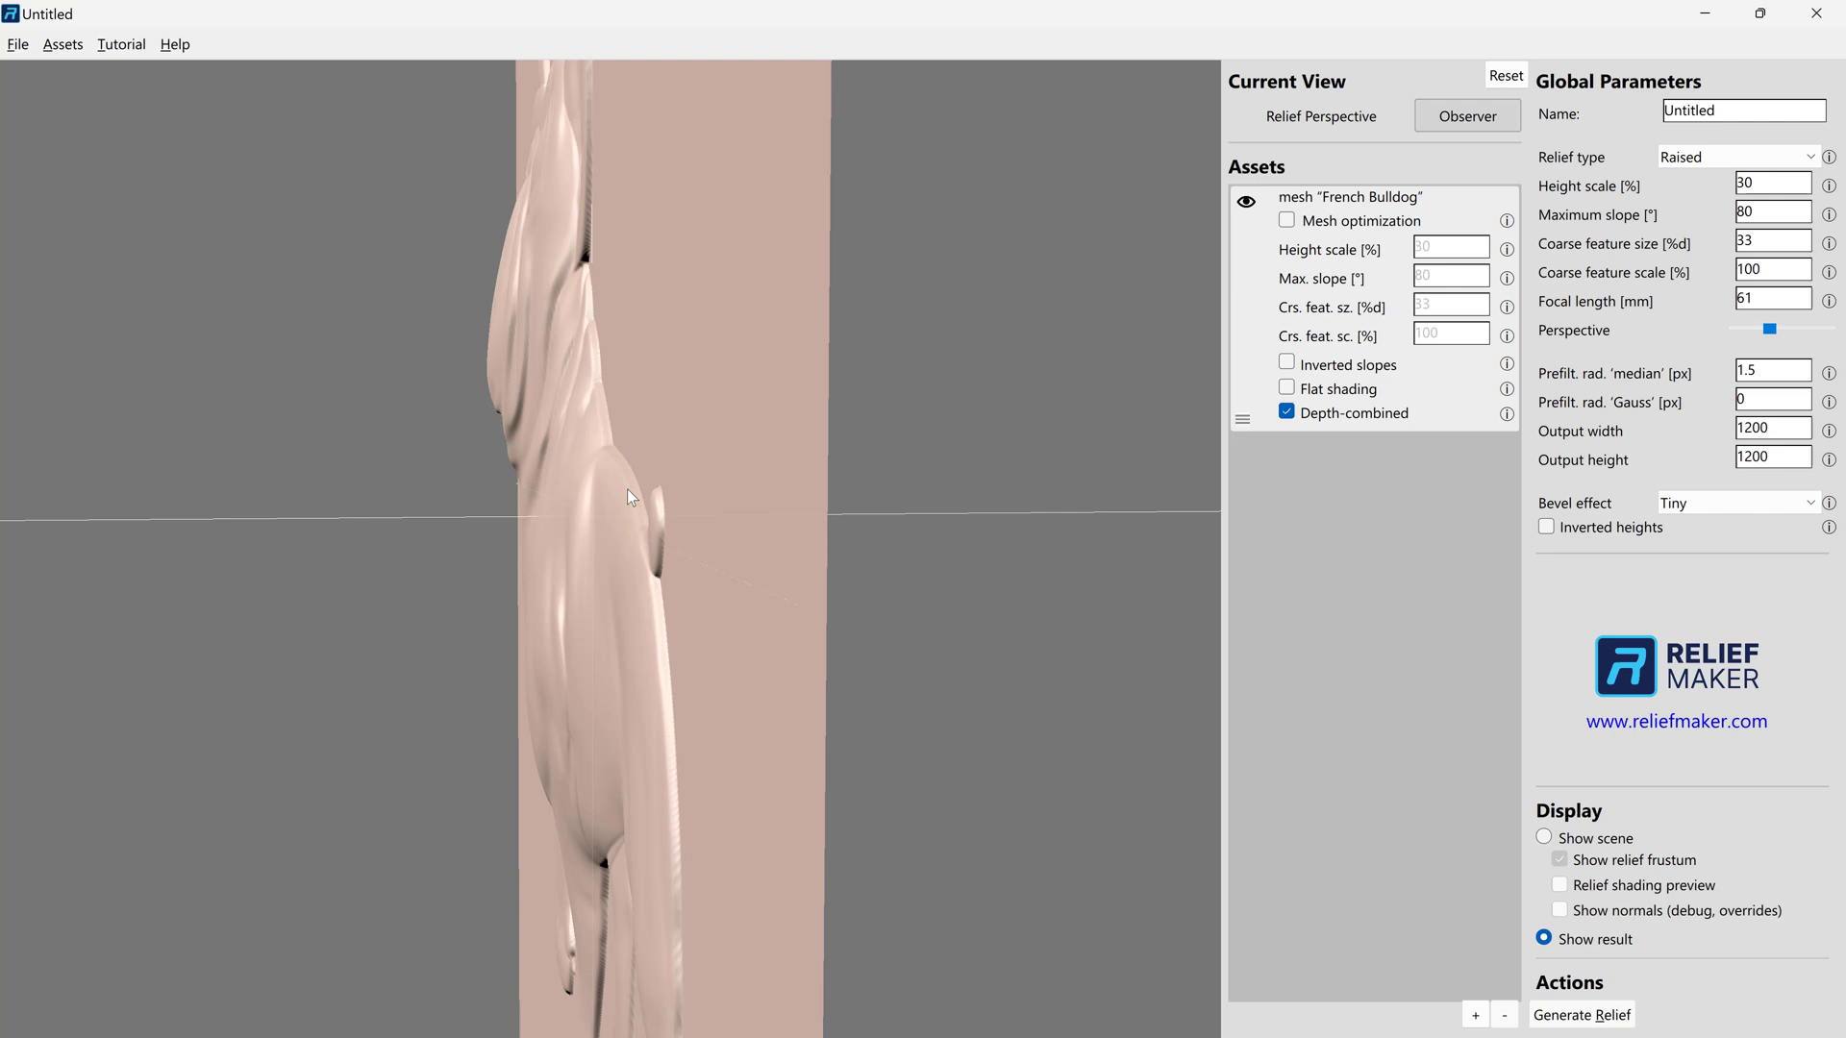
{"action": "left_click_drag", "start_coordinate": [639, 478], "coordinate": [795, 447]}
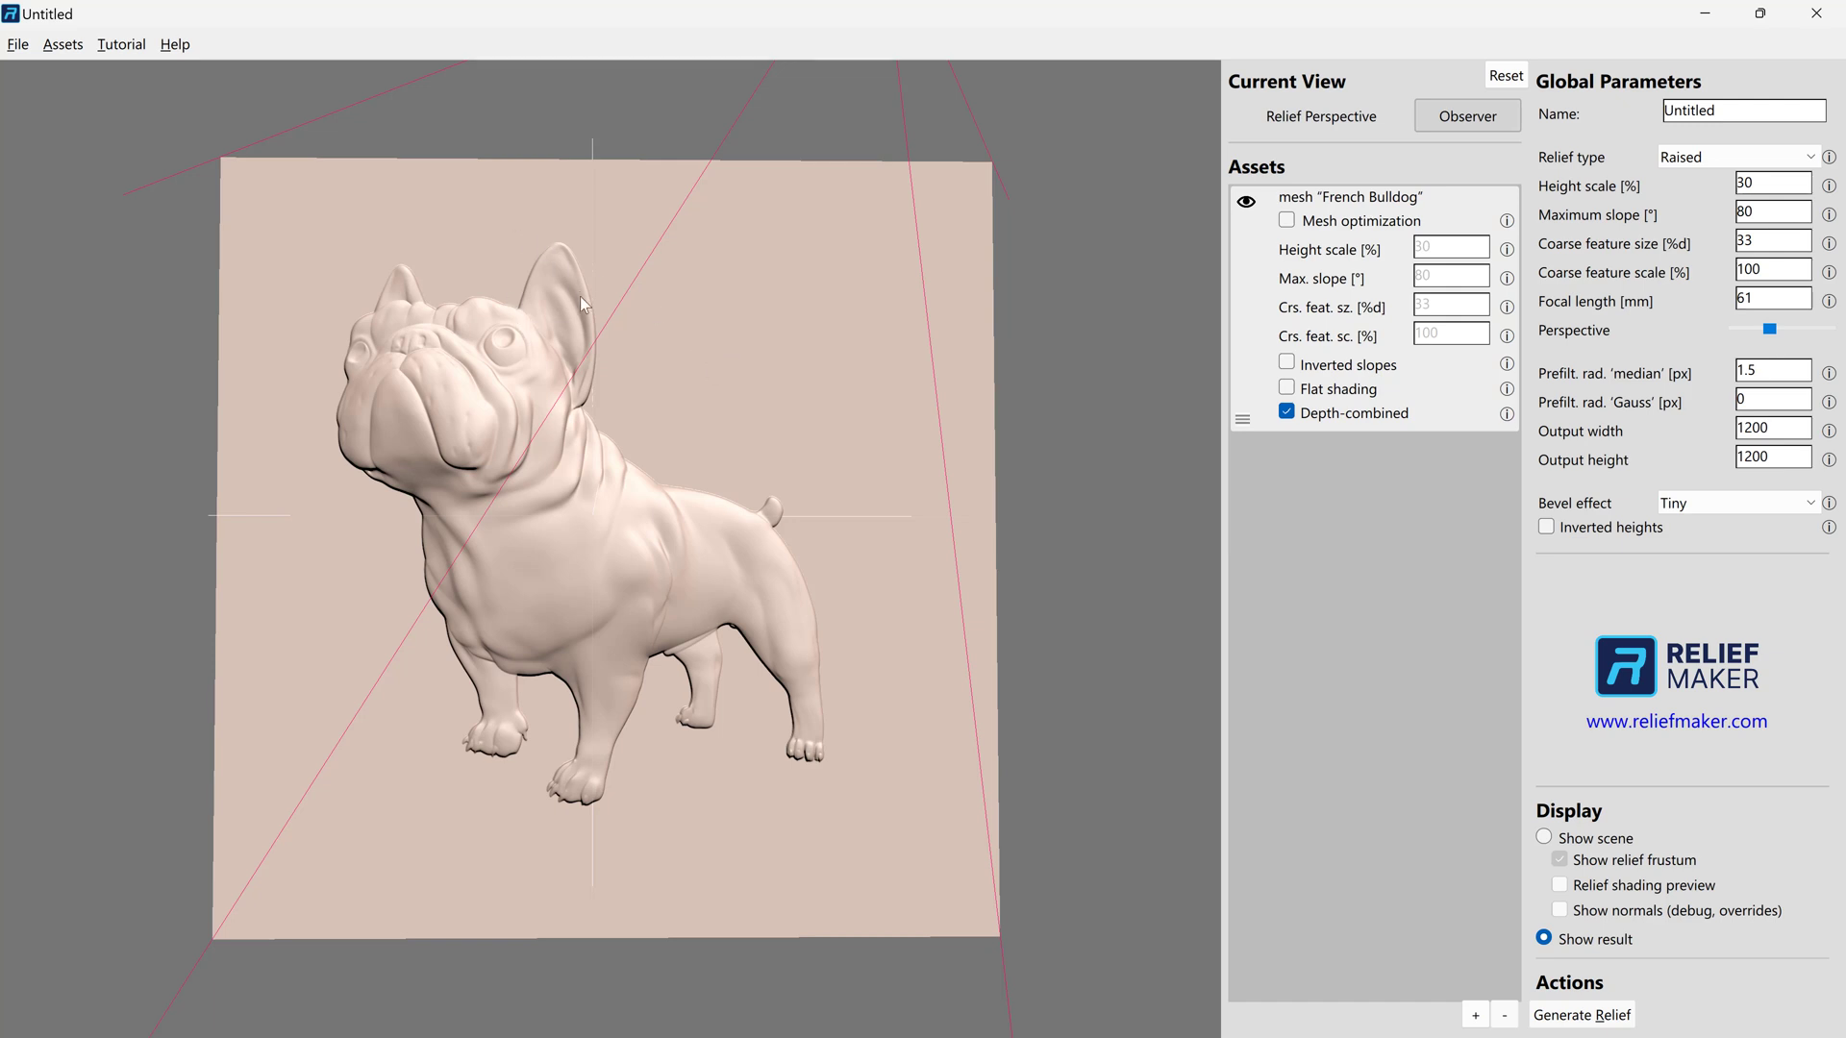
- Set Bevel effect to None and regenerate the relief for comparison
{"action": "left_click_drag", "start_coordinate": [582, 300], "coordinate": [365, 546]}
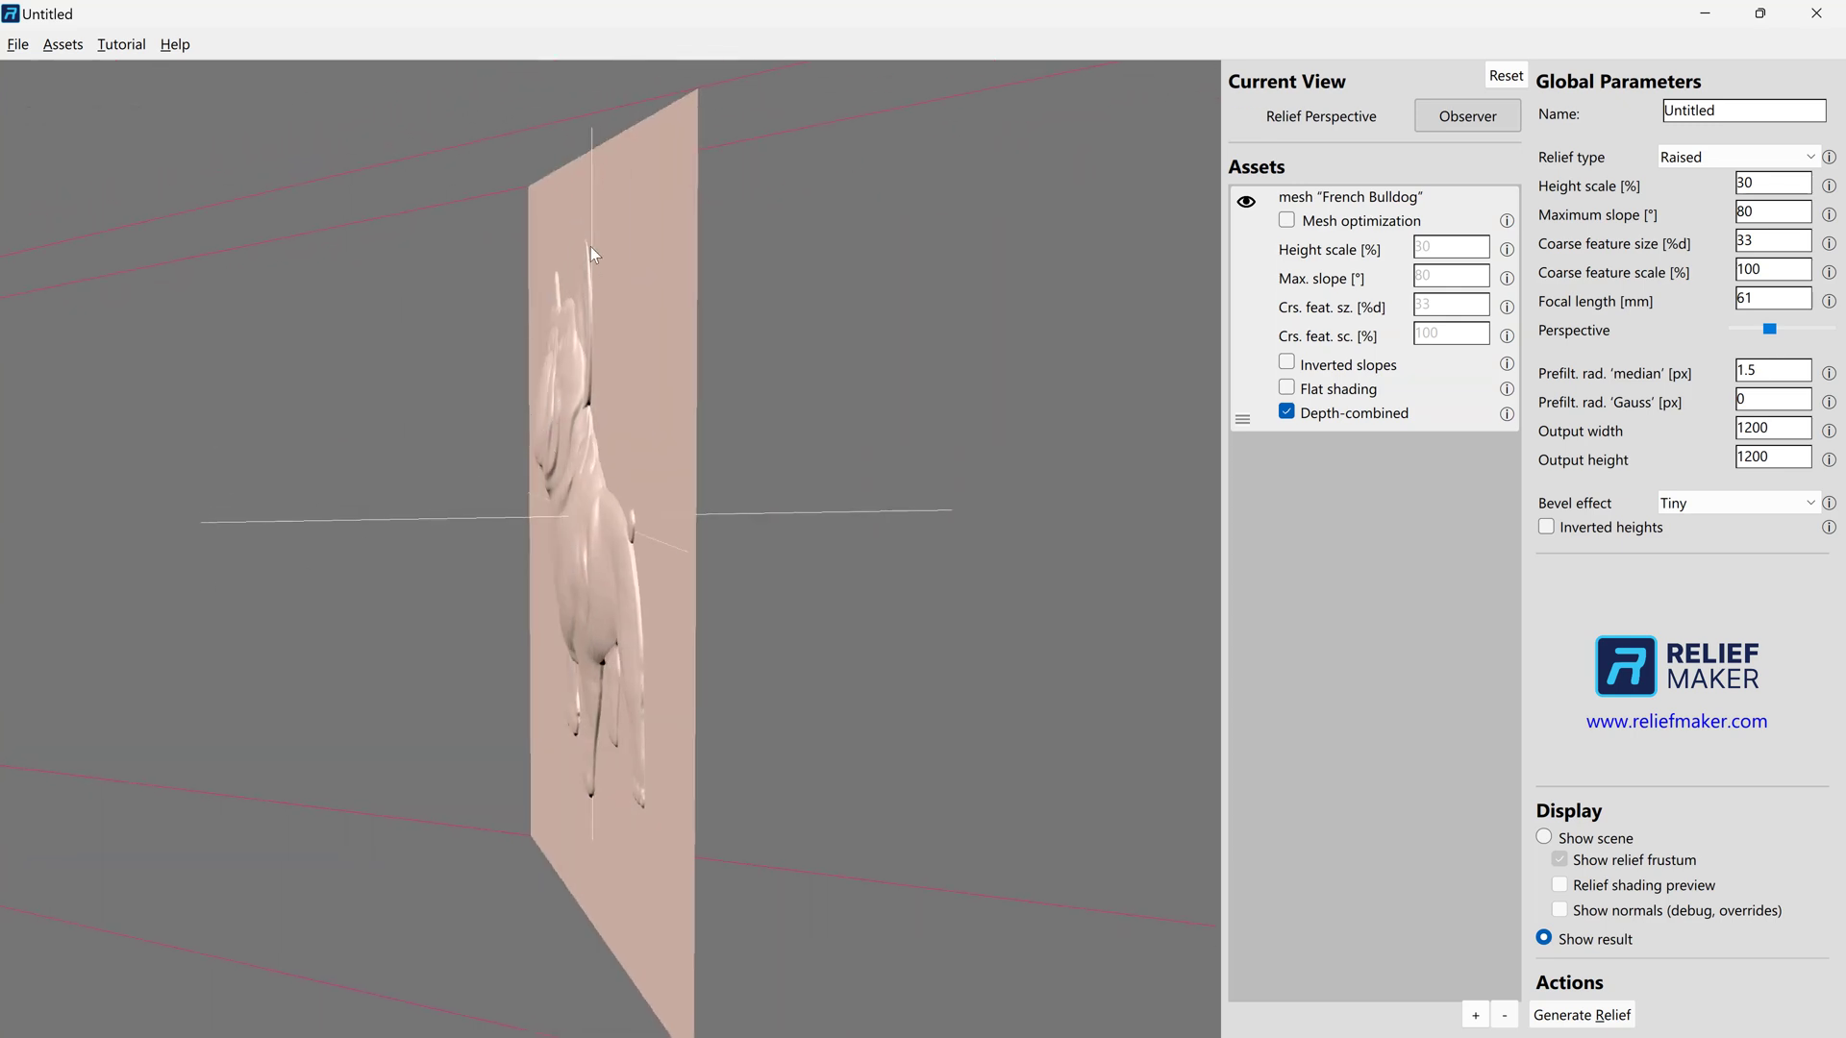
{"action": "left_click_drag", "start_coordinate": [585, 284], "coordinate": [1062, 538]}
{"action": "left_click", "coordinate": [1694, 505]}
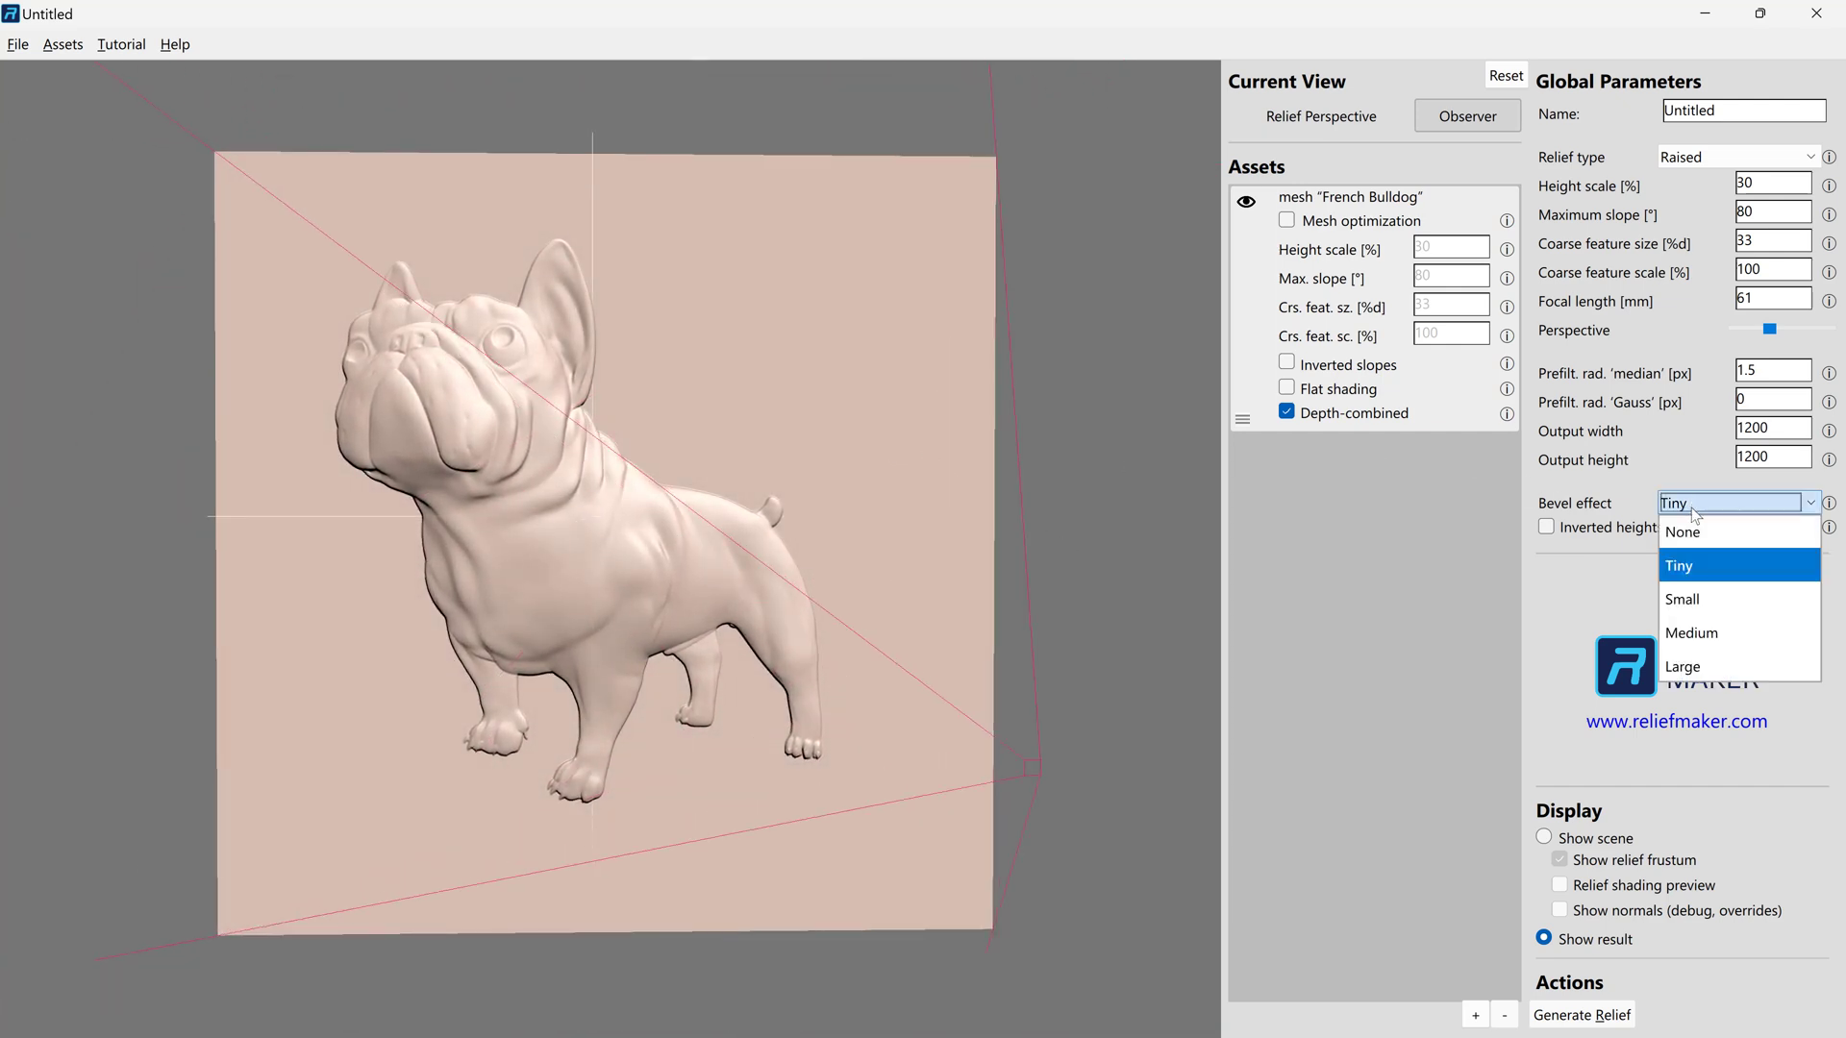
{"action": "left_click", "coordinate": [1684, 531]}
{"action": "left_click", "coordinate": [1546, 1015]}
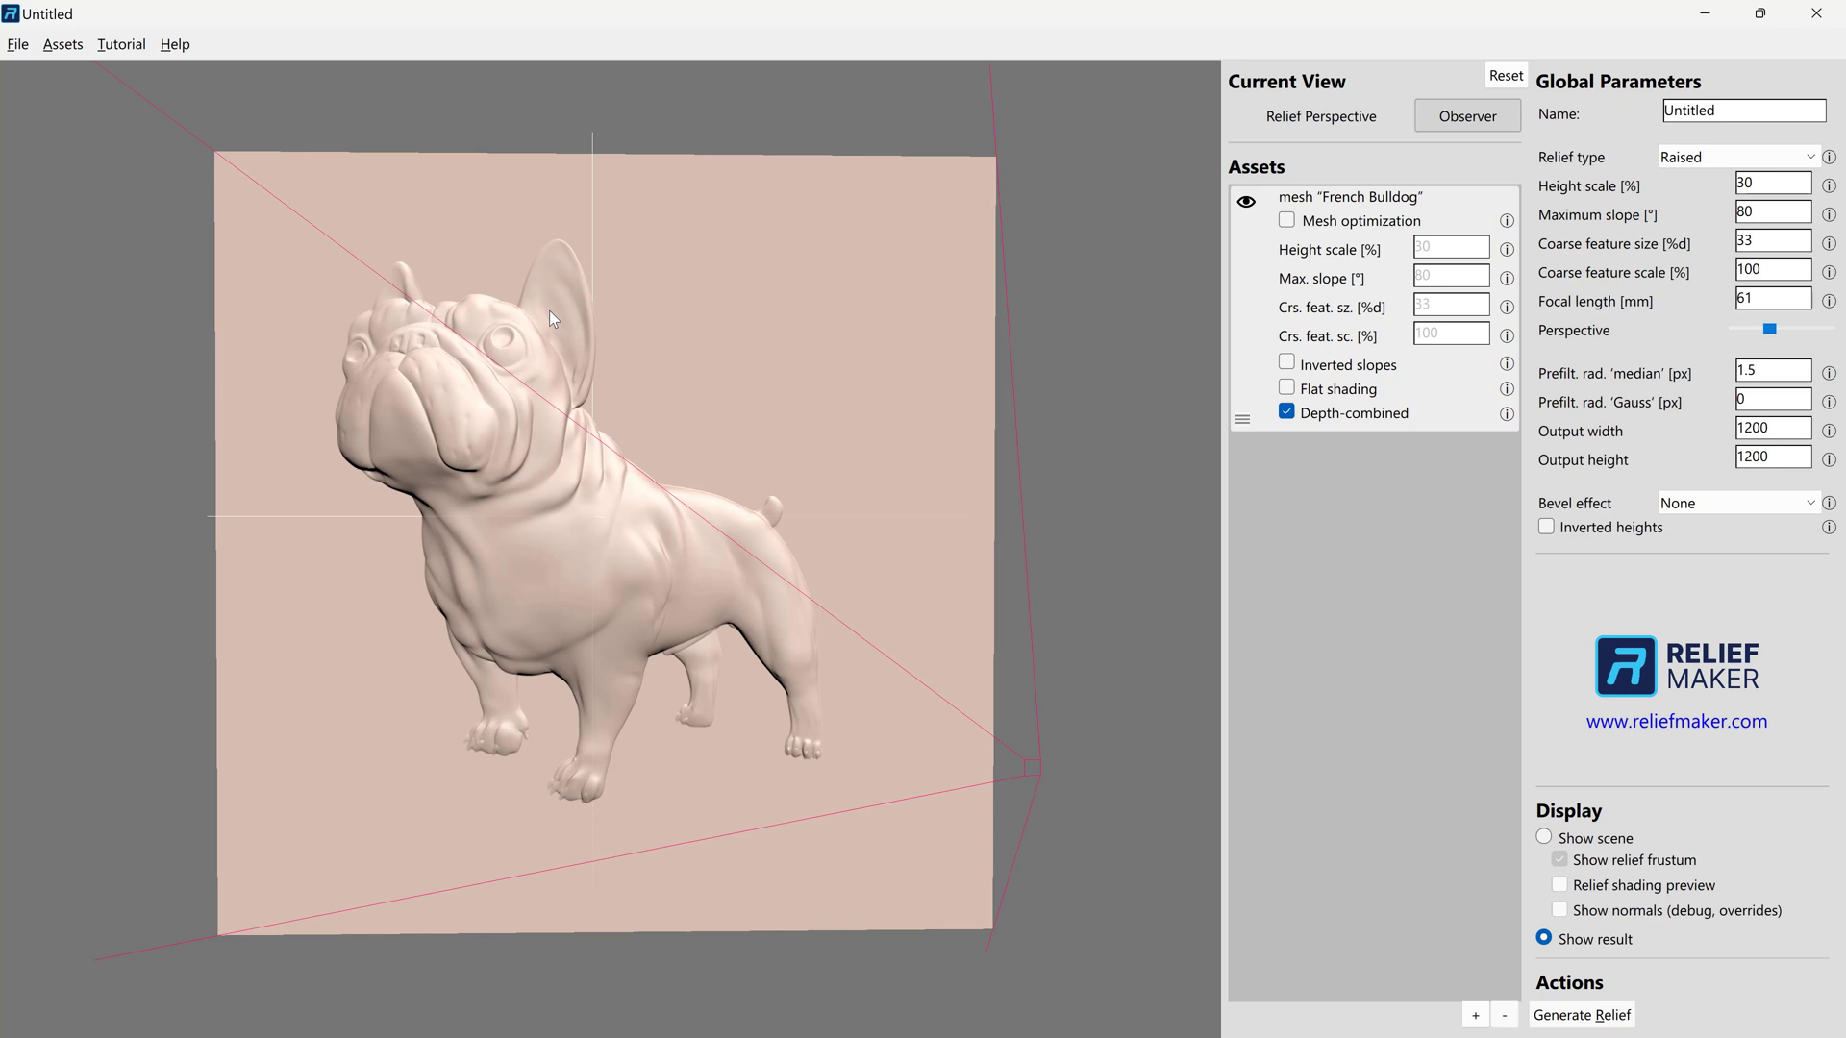
- Set Bevel effect to Large, regenerate, and tilt the view to inspect the bevel
{"action": "left_click", "coordinate": [1700, 503]}
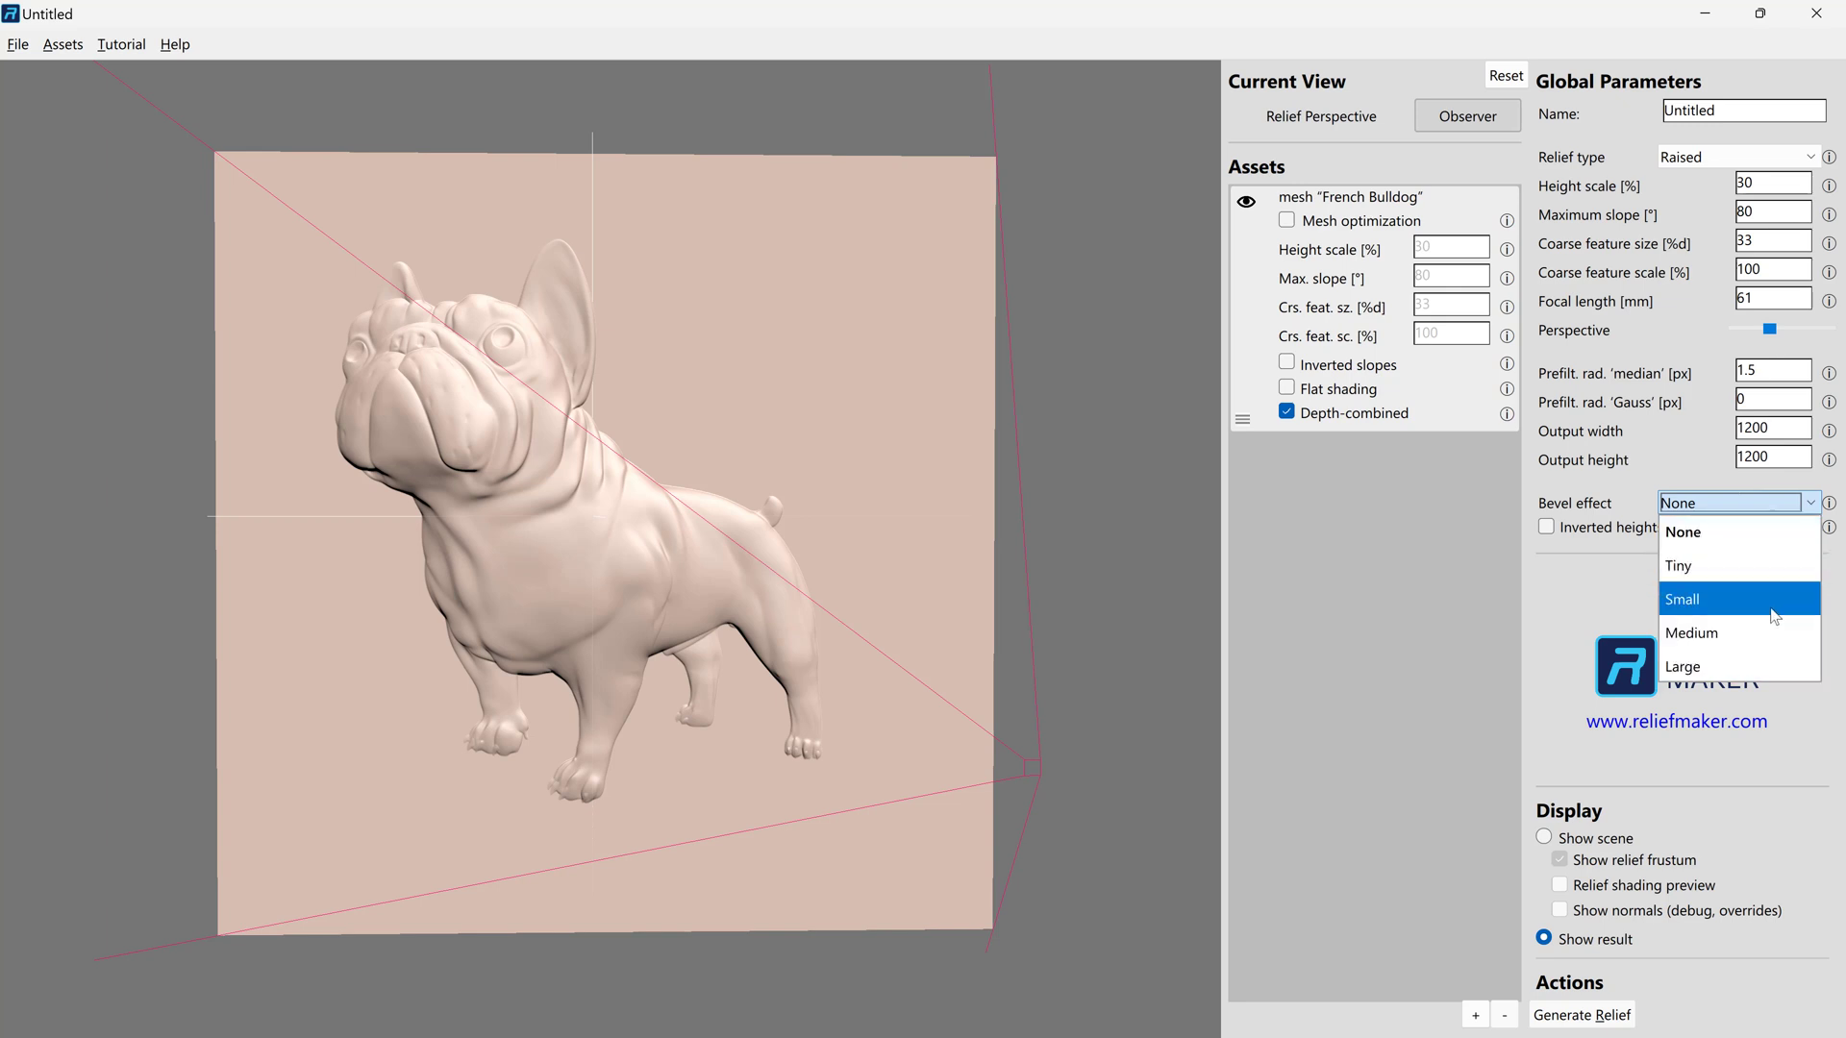
{"action": "left_click", "coordinate": [1696, 666]}
{"action": "left_click", "coordinate": [1577, 1019]}
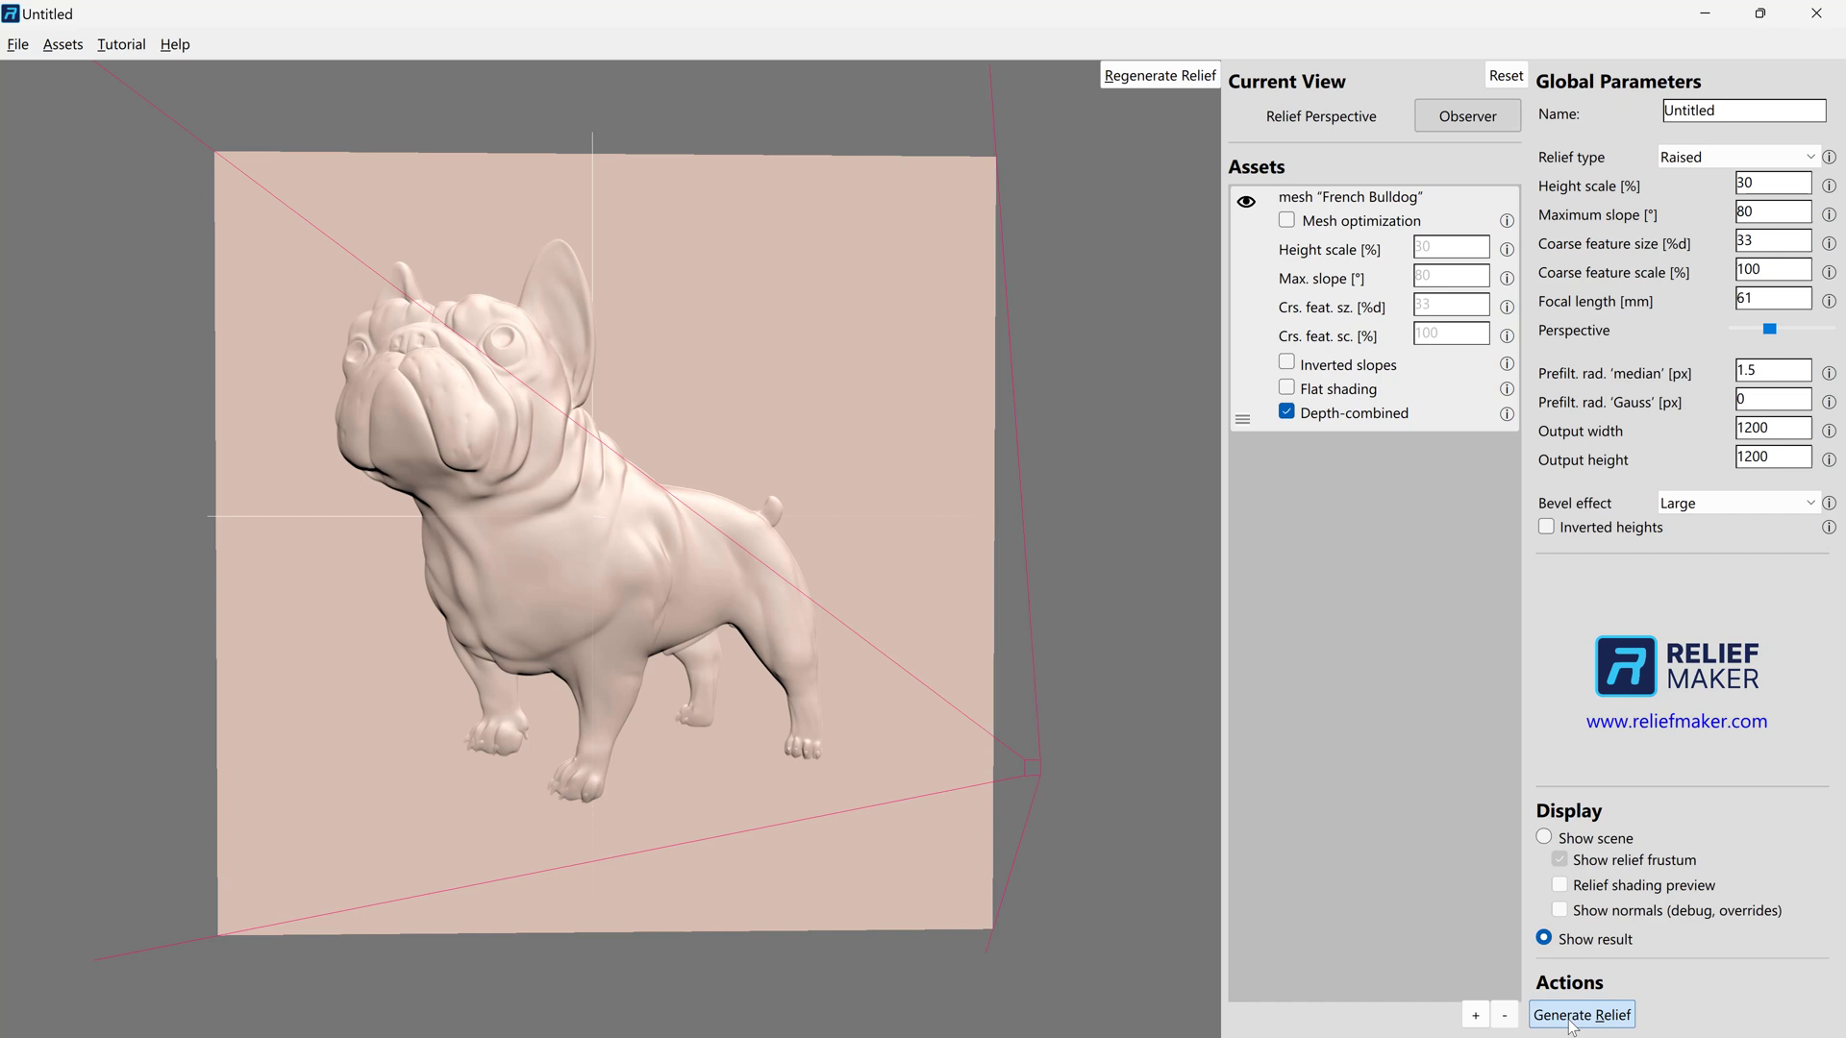
{"action": "left_click_drag", "start_coordinate": [752, 423], "coordinate": [705, 463]}
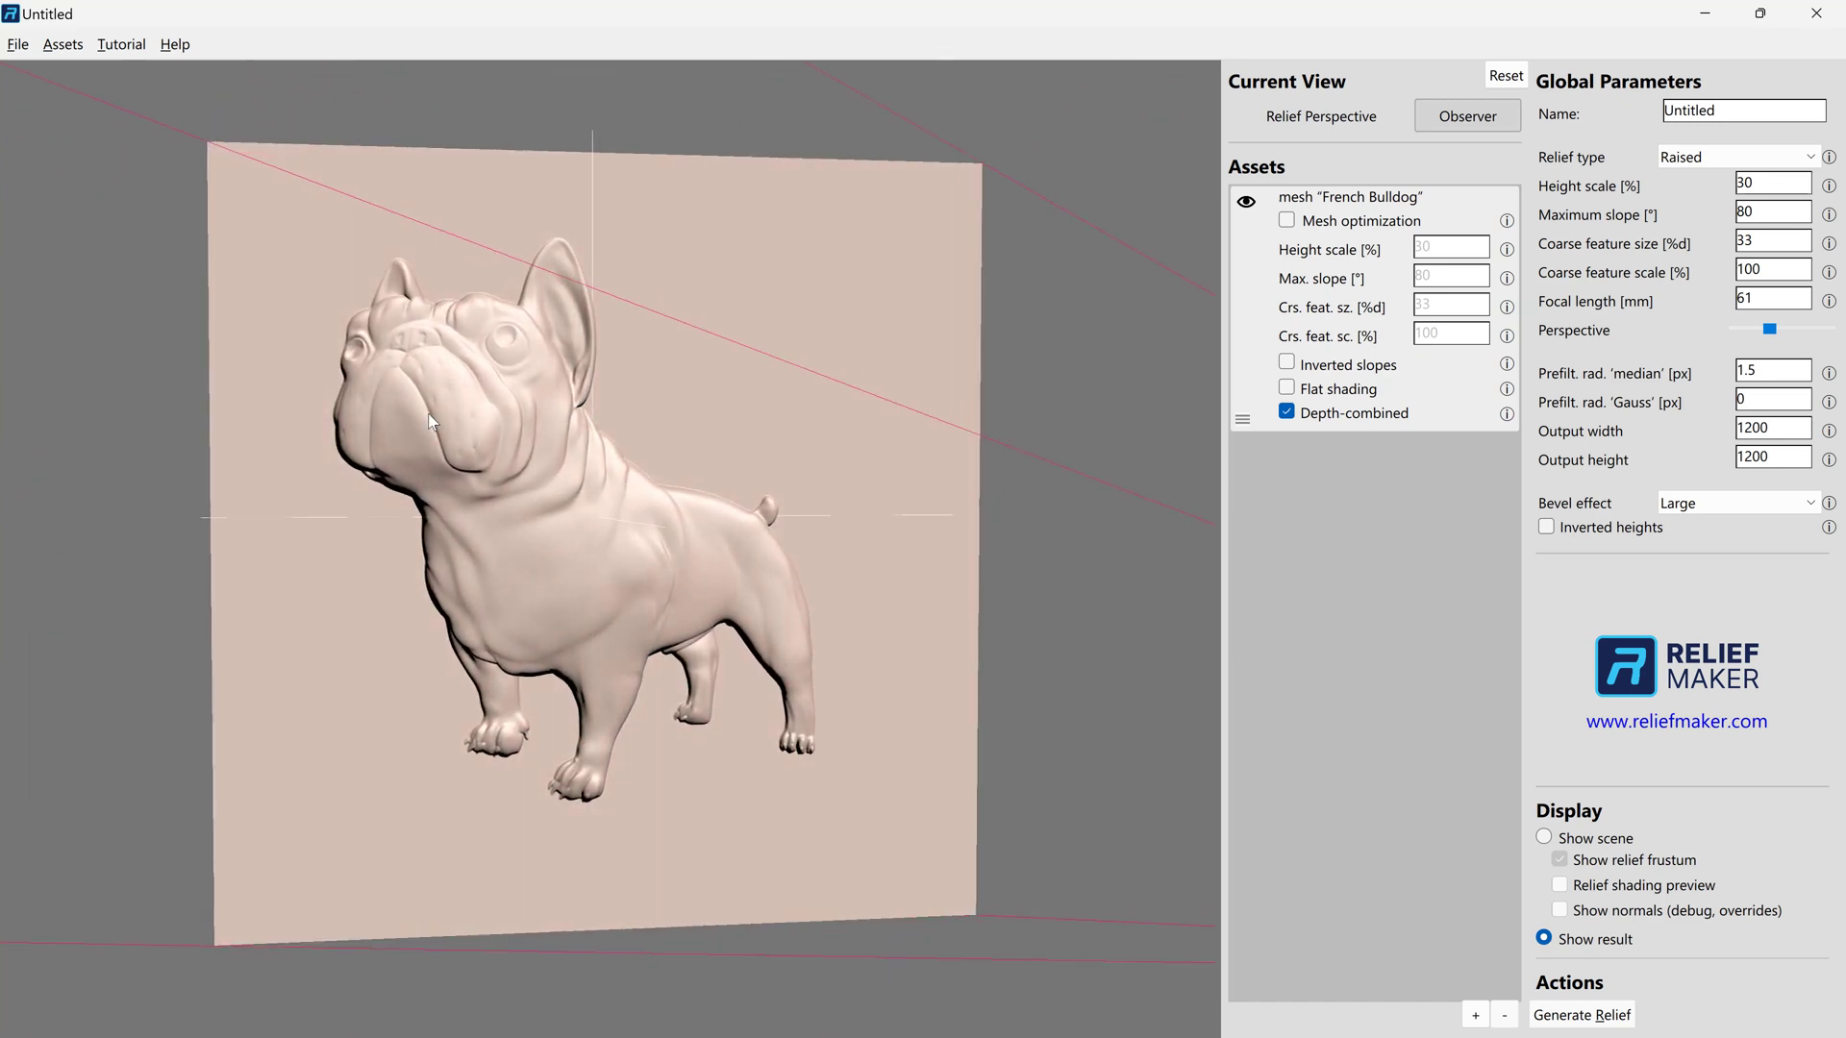
- Set the bevel back to Tiny and orbit from edge-on to frontal to inspect the relief
{"action": "left_click", "coordinate": [1712, 504]}
{"action": "left_click", "coordinate": [1716, 568]}
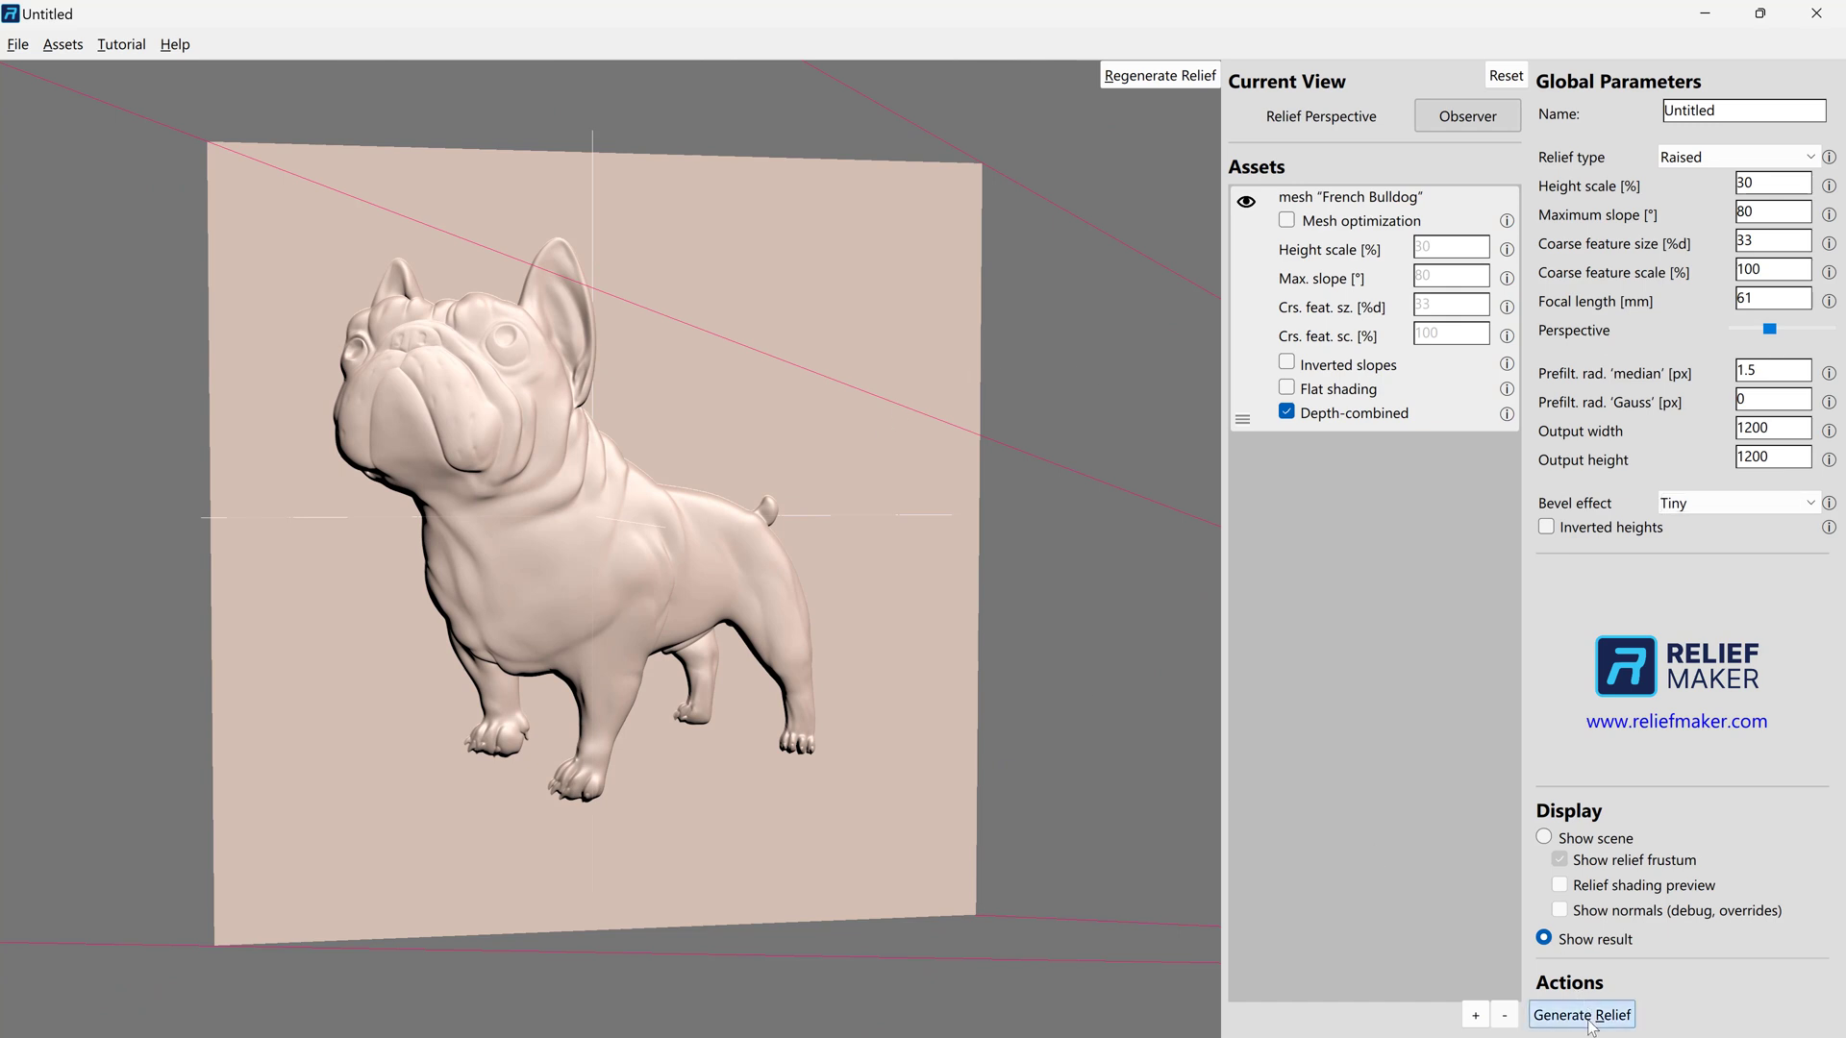
{"action": "left_click_drag", "start_coordinate": [733, 466], "coordinate": [899, 491]}
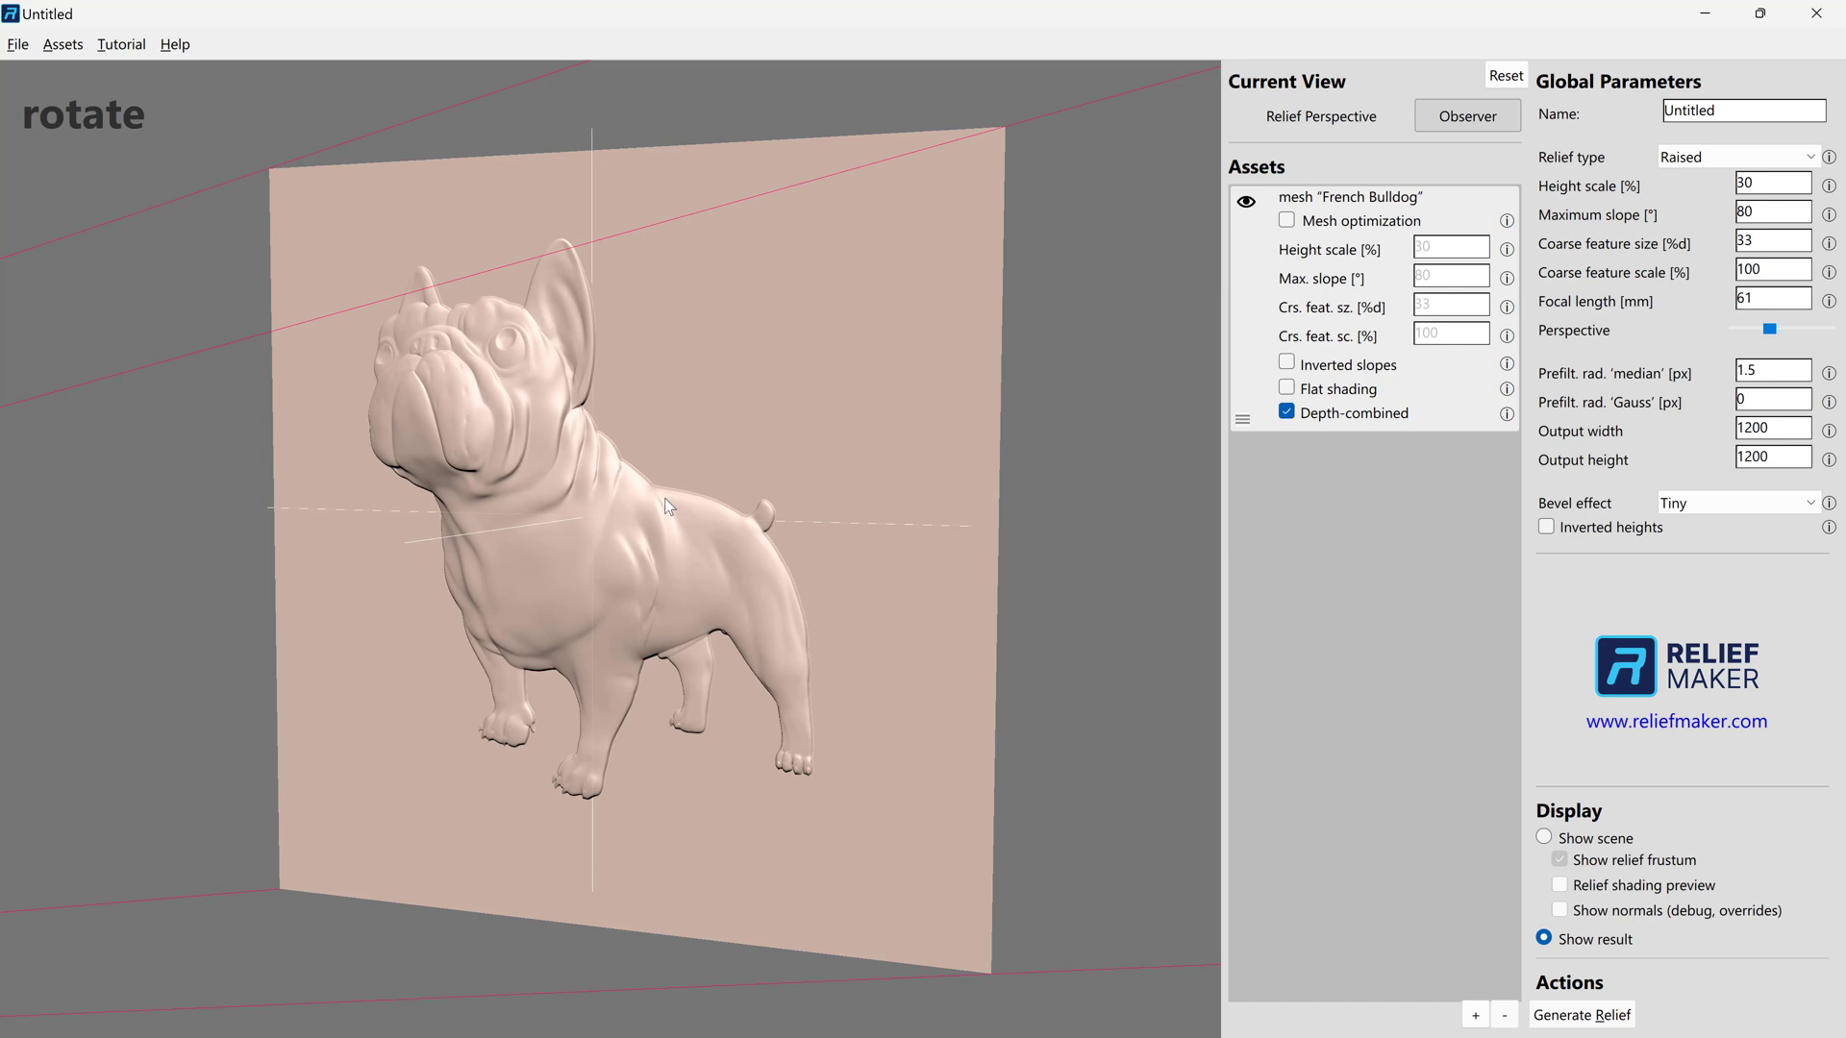
{"action": "left_click_drag", "start_coordinate": [670, 507], "coordinate": [372, 496]}
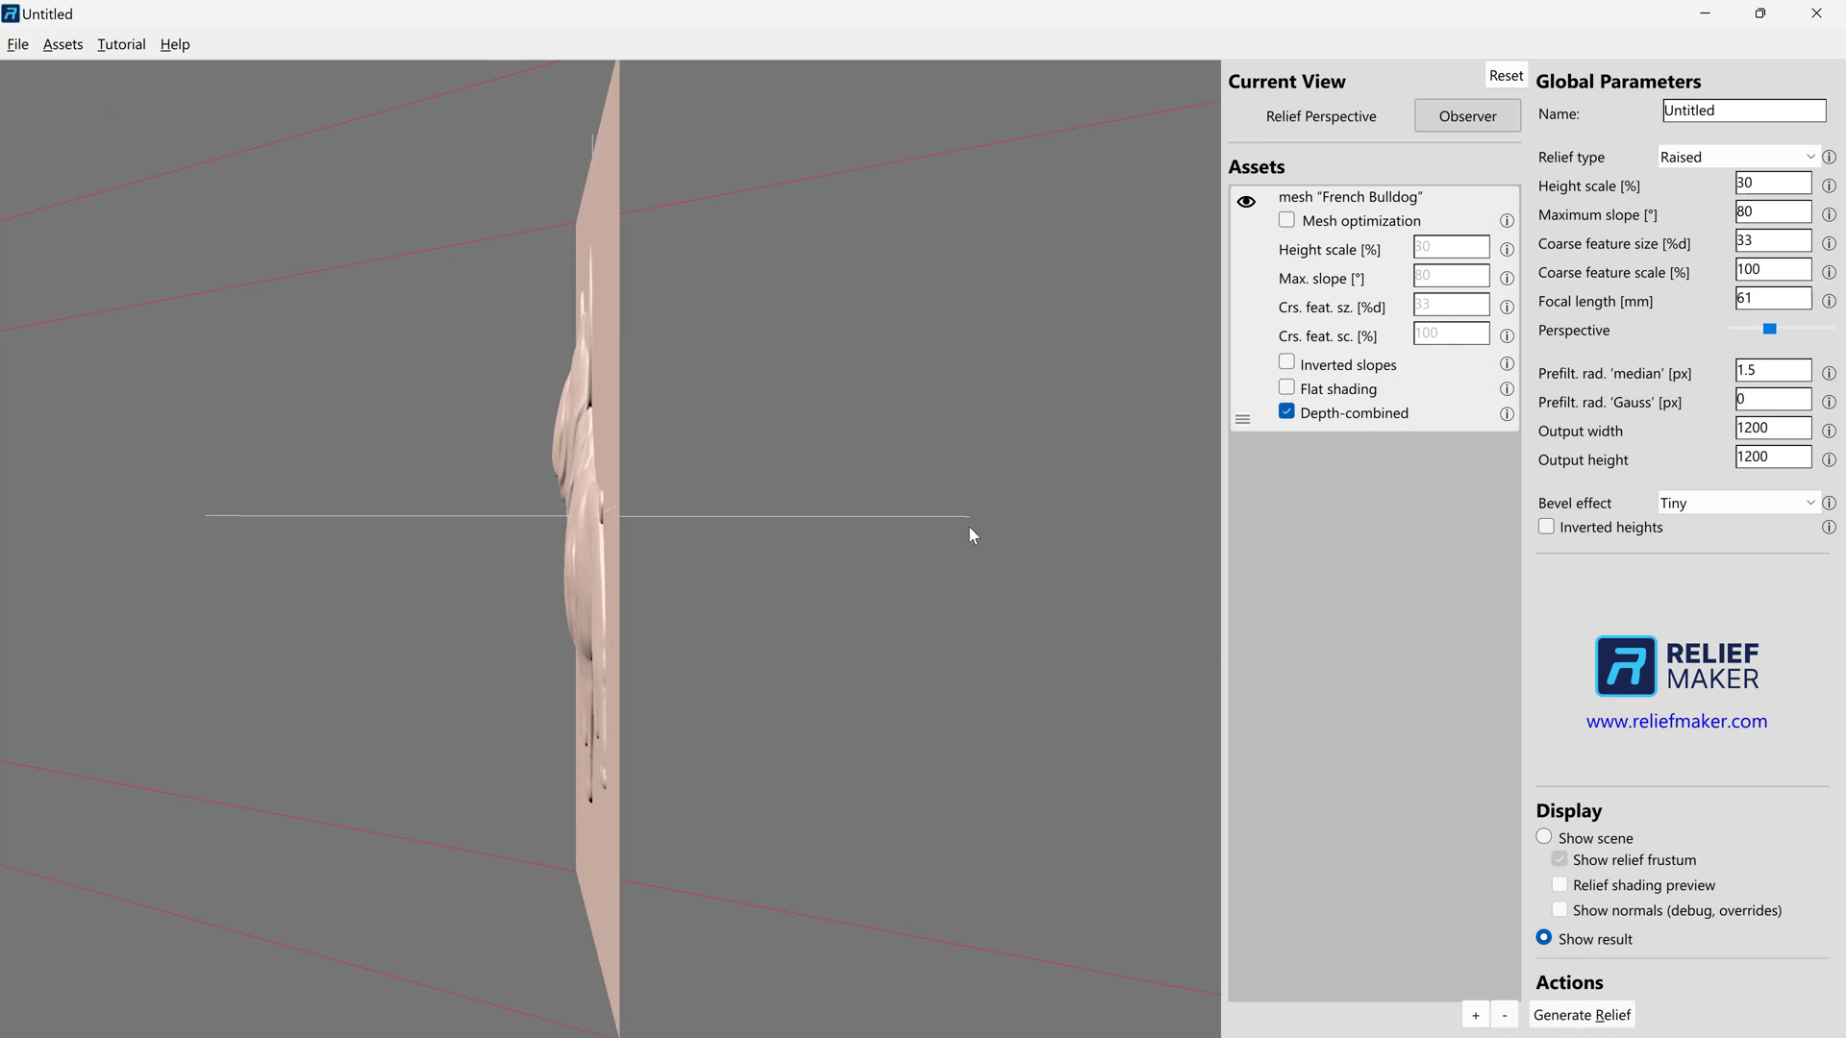
{"action": "left_click_drag", "start_coordinate": [967, 525], "coordinate": [1151, 493]}
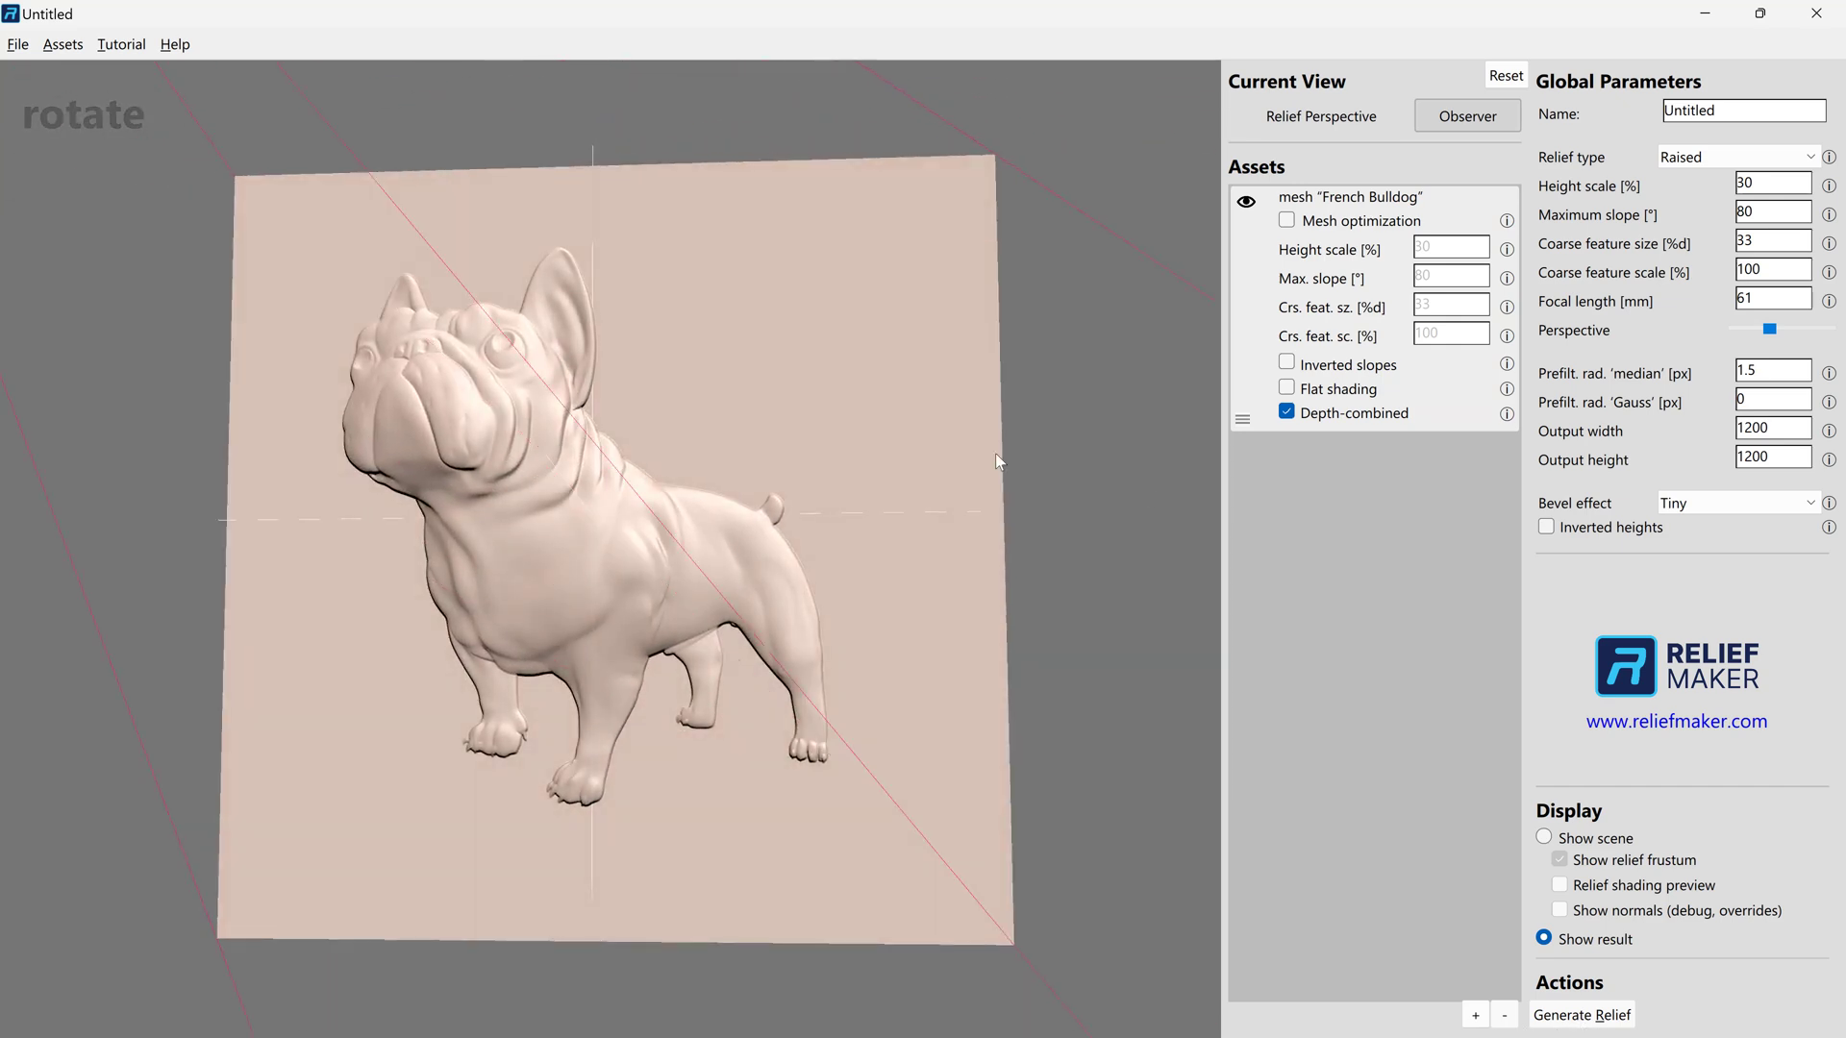
{"action": "left_click_drag", "start_coordinate": [769, 416], "coordinate": [799, 446]}
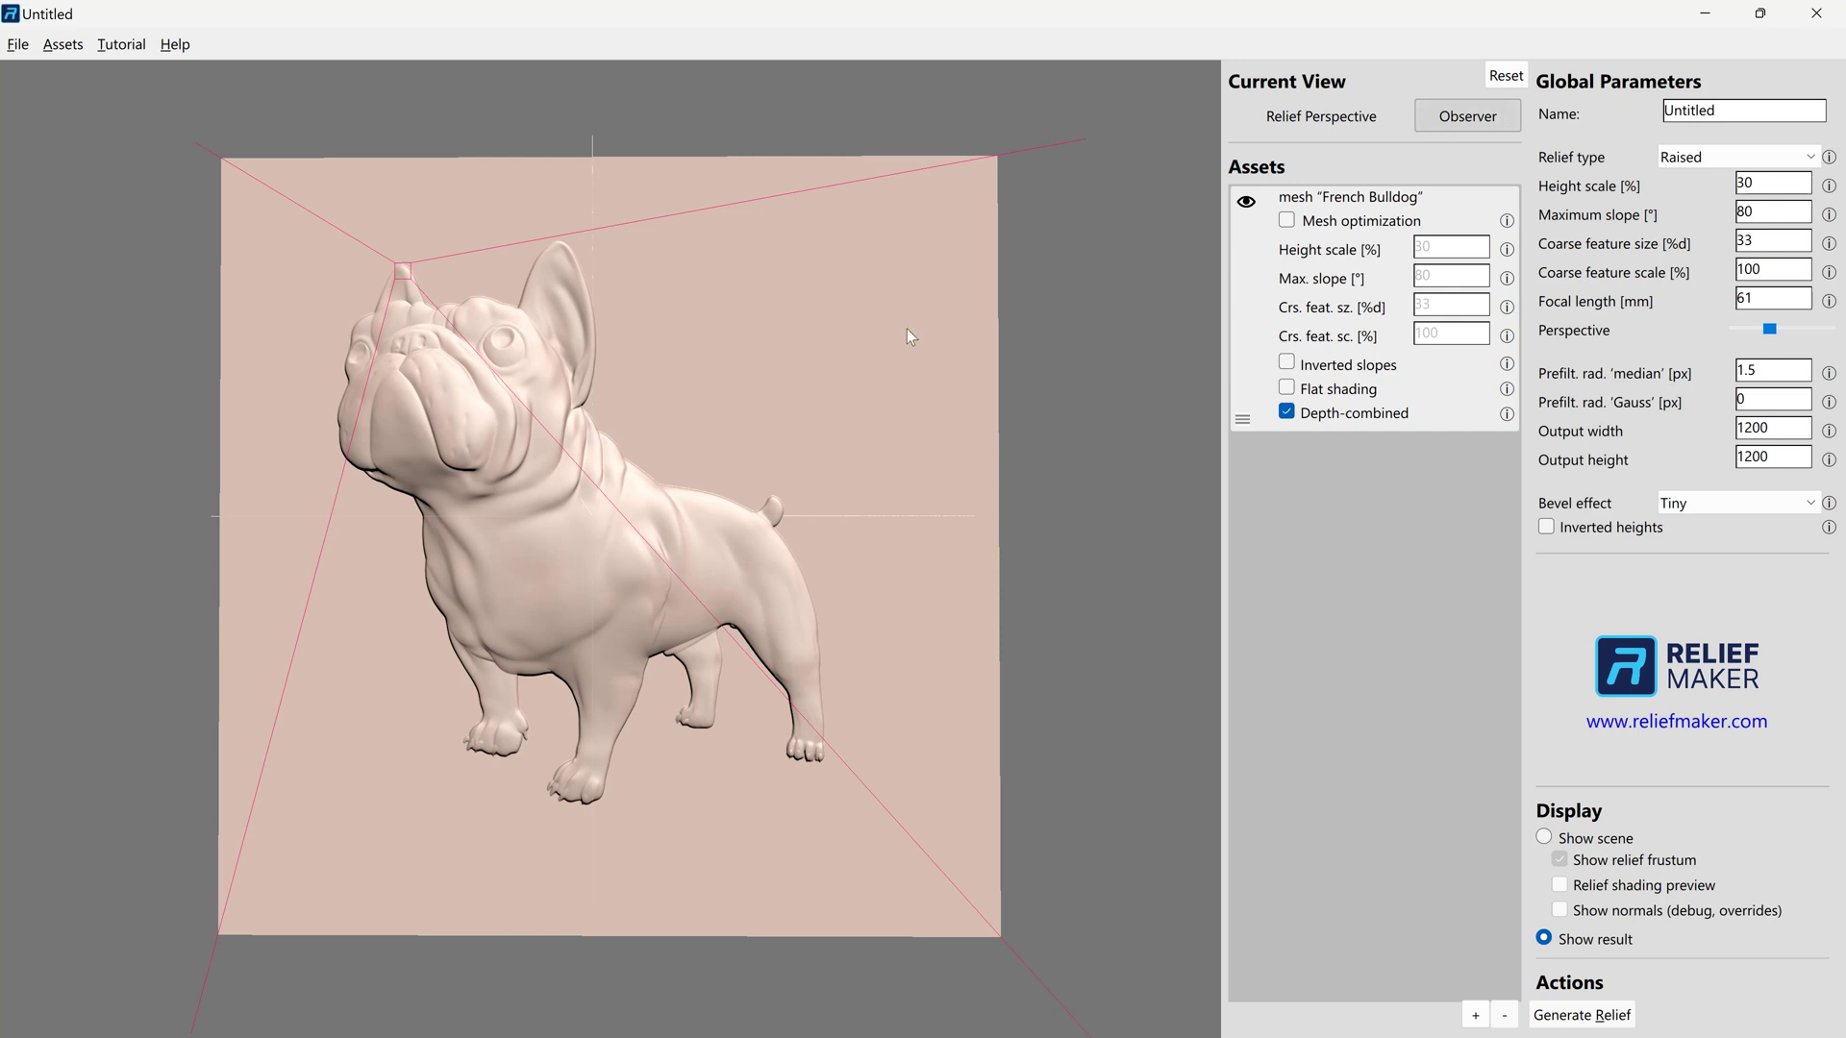
- Move the light to shade the Tiny-bevel relief from a new direction, then orbit the view
{"action": "mouse_move", "coordinate": [907, 329]}
{"action": "left_mouse_down"}
{"action": "mouse_move", "coordinate": [780, 271]}
{"action": "mouse_move", "coordinate": [823, 180]}
{"action": "mouse_move", "coordinate": [760, 146]}
{"action": "mouse_move", "coordinate": [717, 286]}
{"action": "mouse_move", "coordinate": [771, 327]}
{"action": "mouse_move", "coordinate": [808, 277]}
{"action": "mouse_move", "coordinate": [793, 263]}
{"action": "left_mouse_up"}
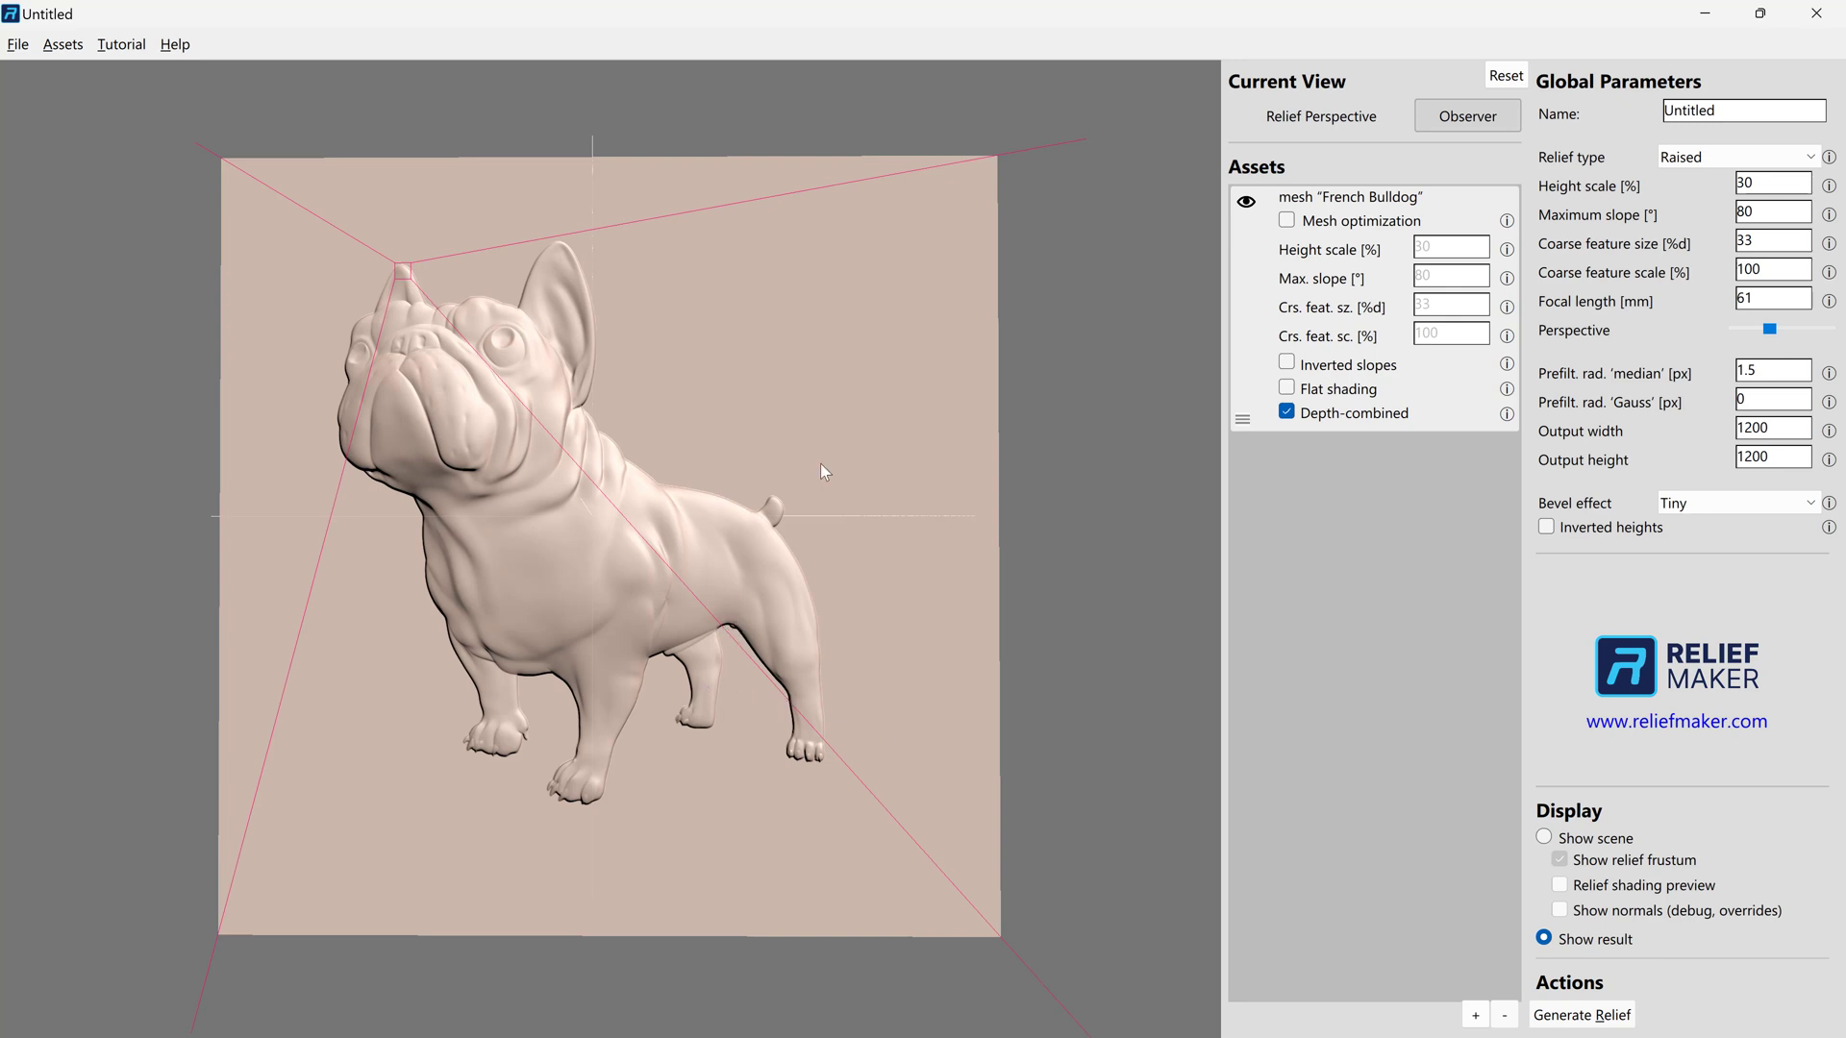
{"action": "left_click_drag", "start_coordinate": [758, 426], "coordinate": [665, 418]}
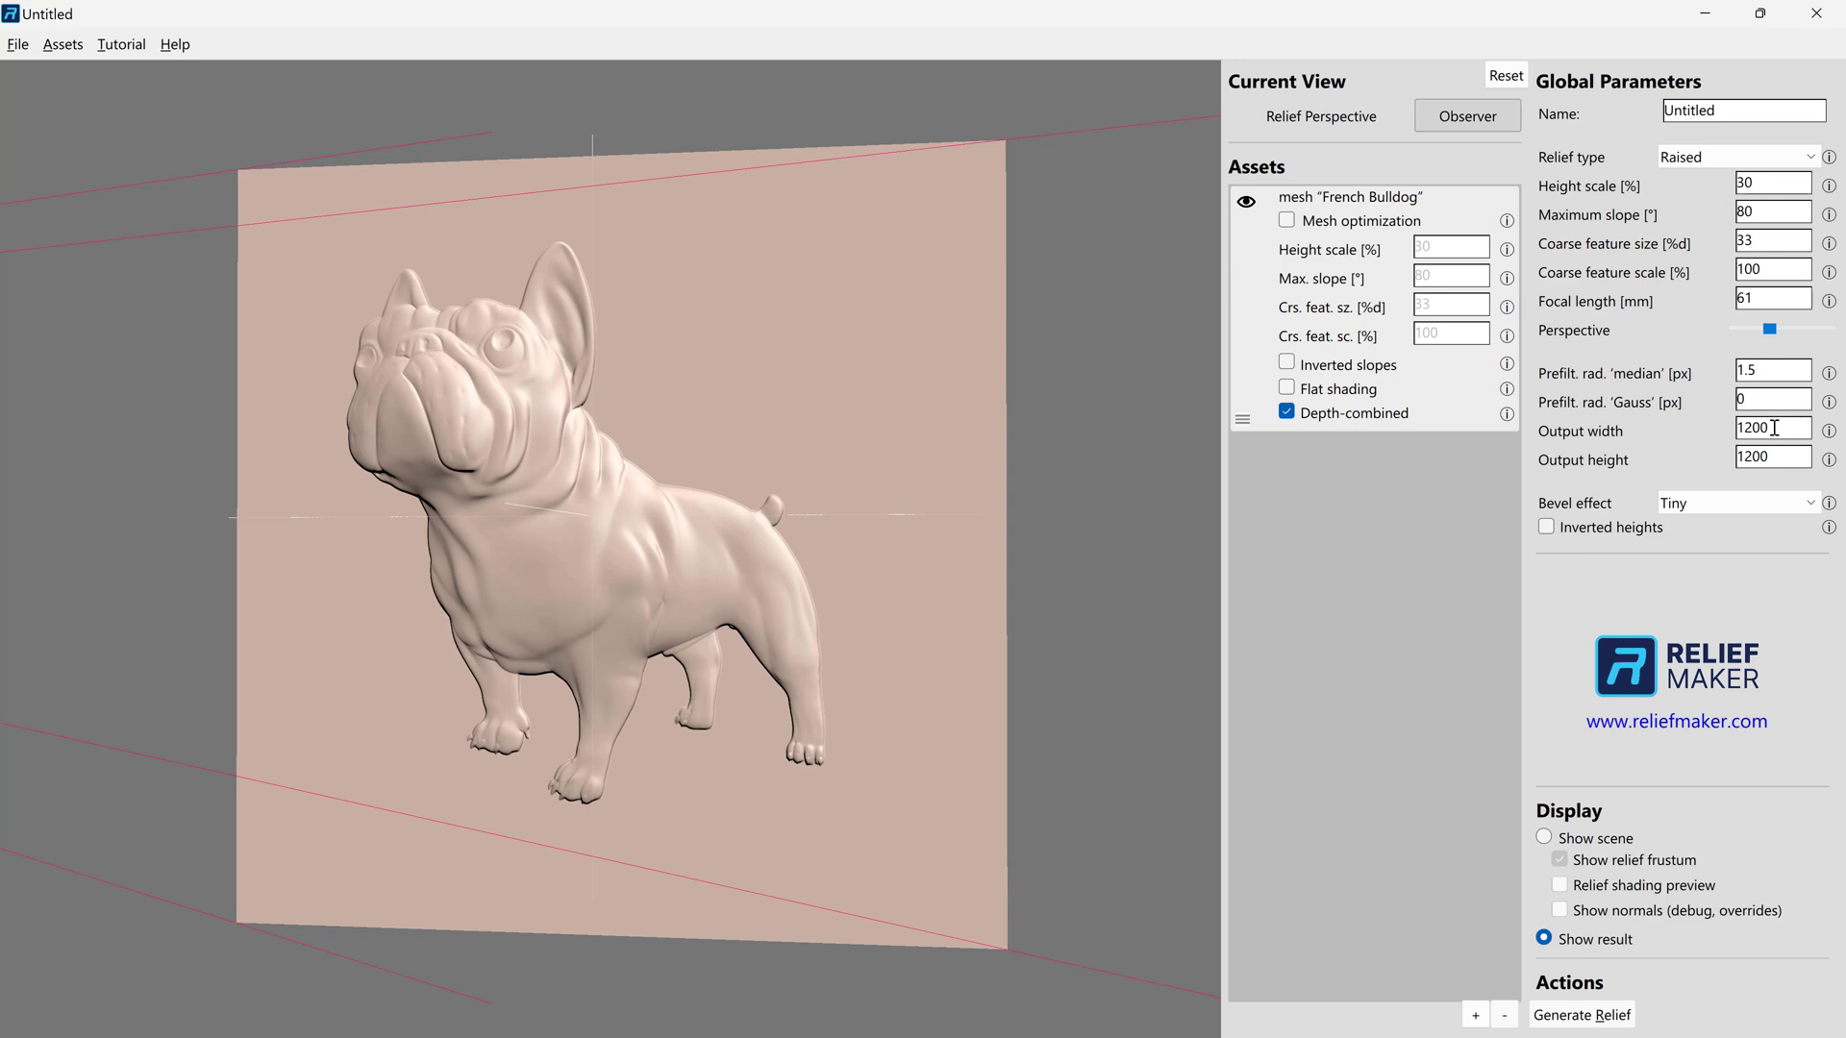
- Change the output size from 1200 × 1200 to 2000 × 2000 pixels and regenerate the relief
{"action": "left_click_drag", "start_coordinate": [1775, 429], "coordinate": [1725, 443]}
{"action": "type", "text": "2000"}
{"action": "key", "text": "Tab"}
{"action": "key", "text": "BackSpace"}
{"action": "key", "text": "BackSpace"}
{"action": "key", "text": "BackSpace"}
{"action": "key", "text": "BackSpace"}
{"action": "type", "text": "2000"}
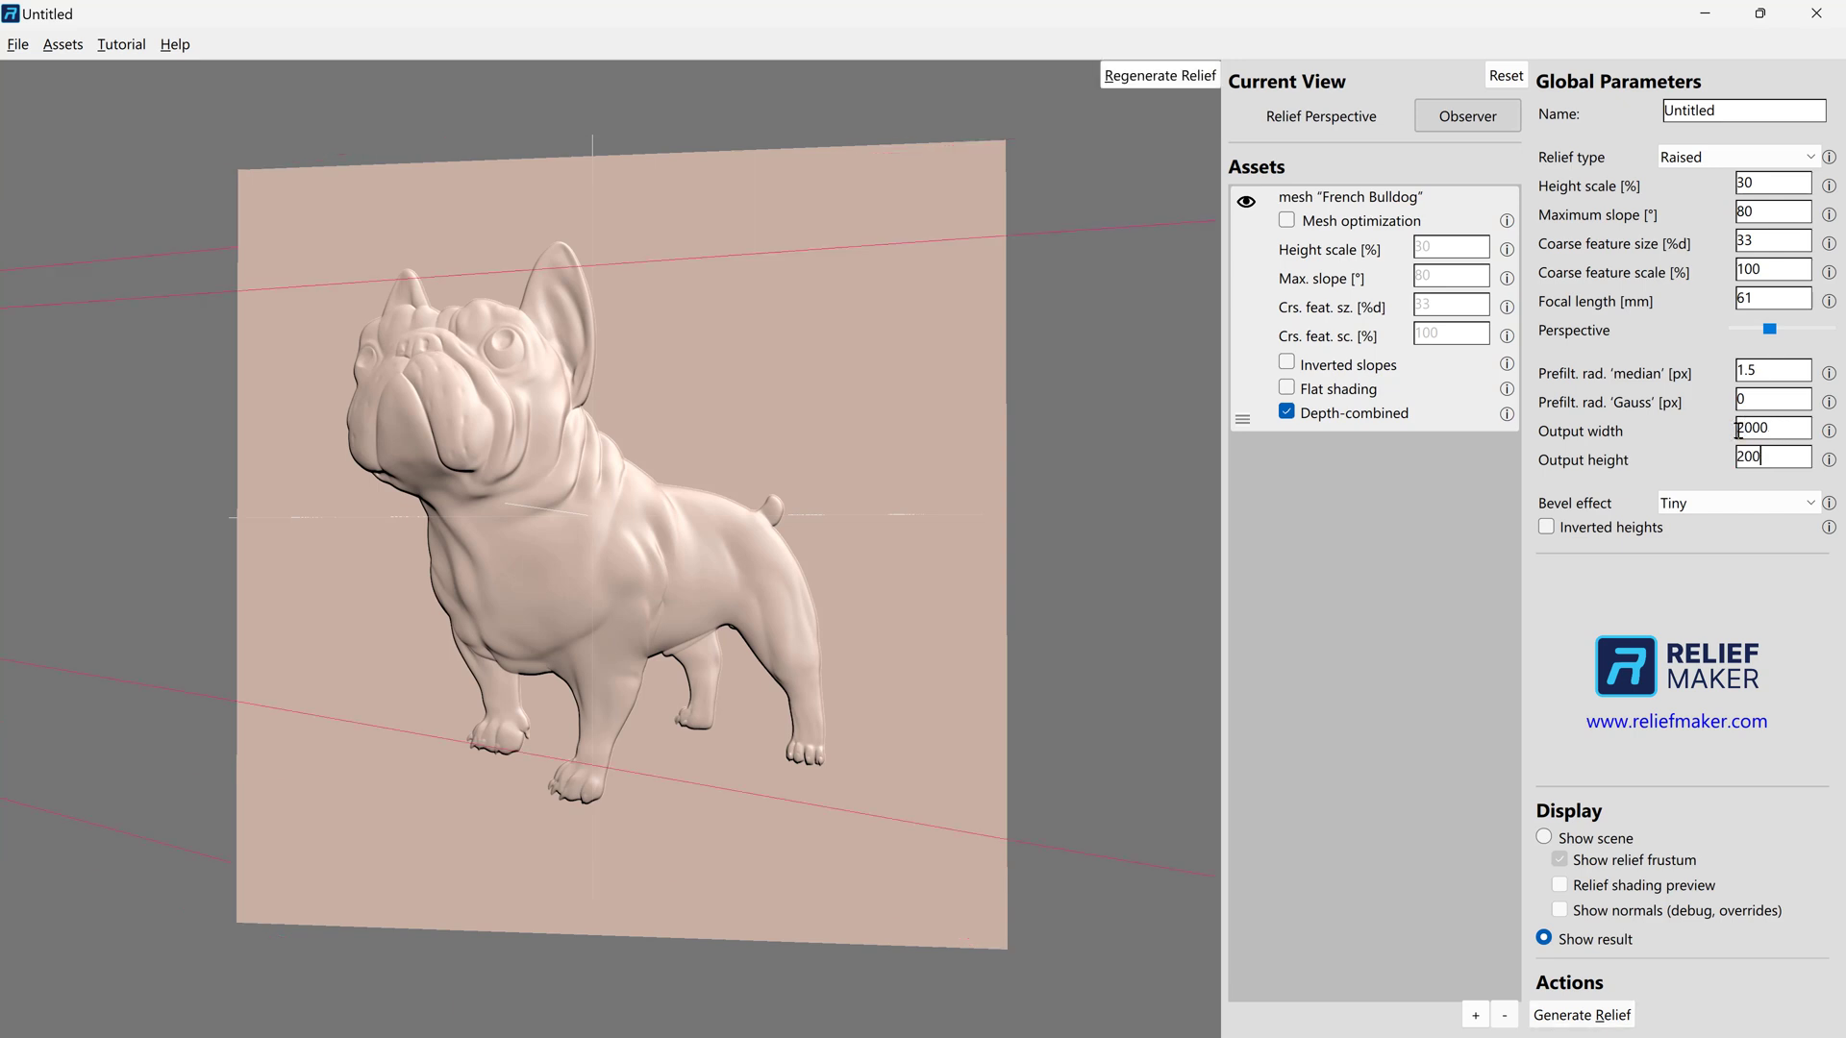
{"action": "key", "text": "Tab"}
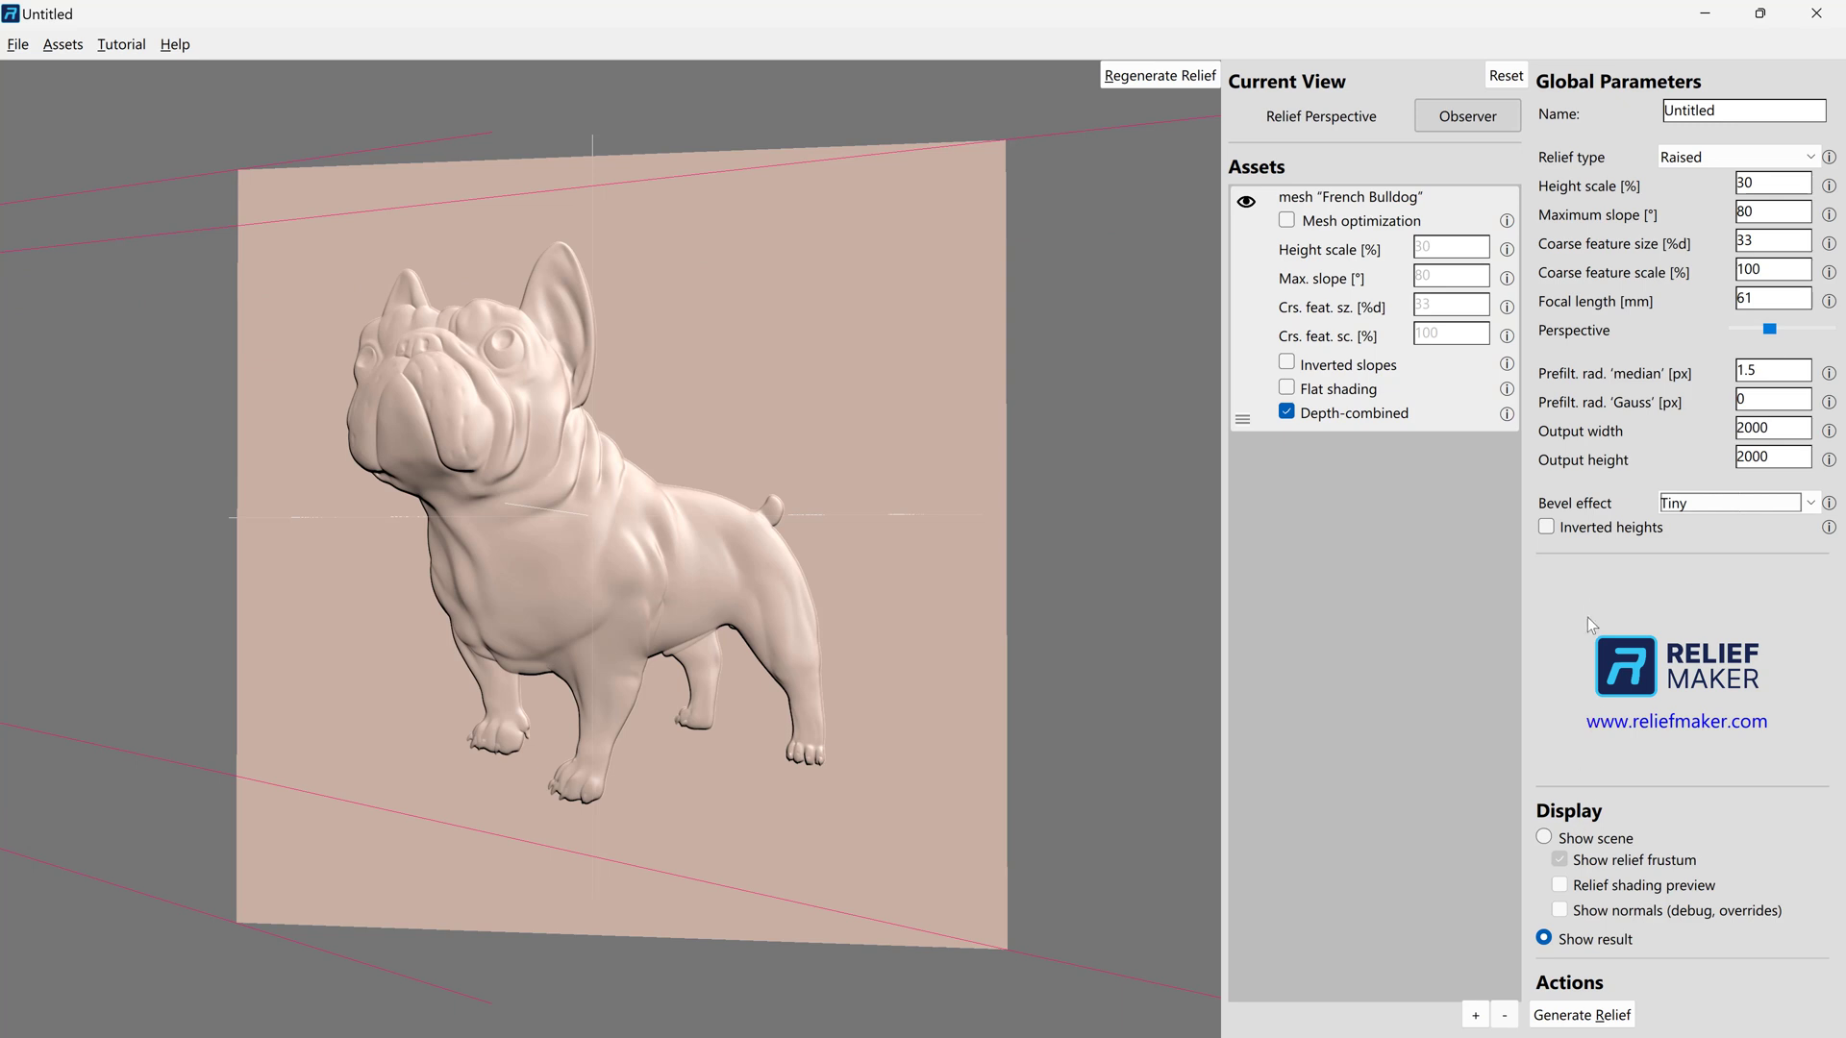
{"action": "left_click", "coordinate": [1584, 1017]}
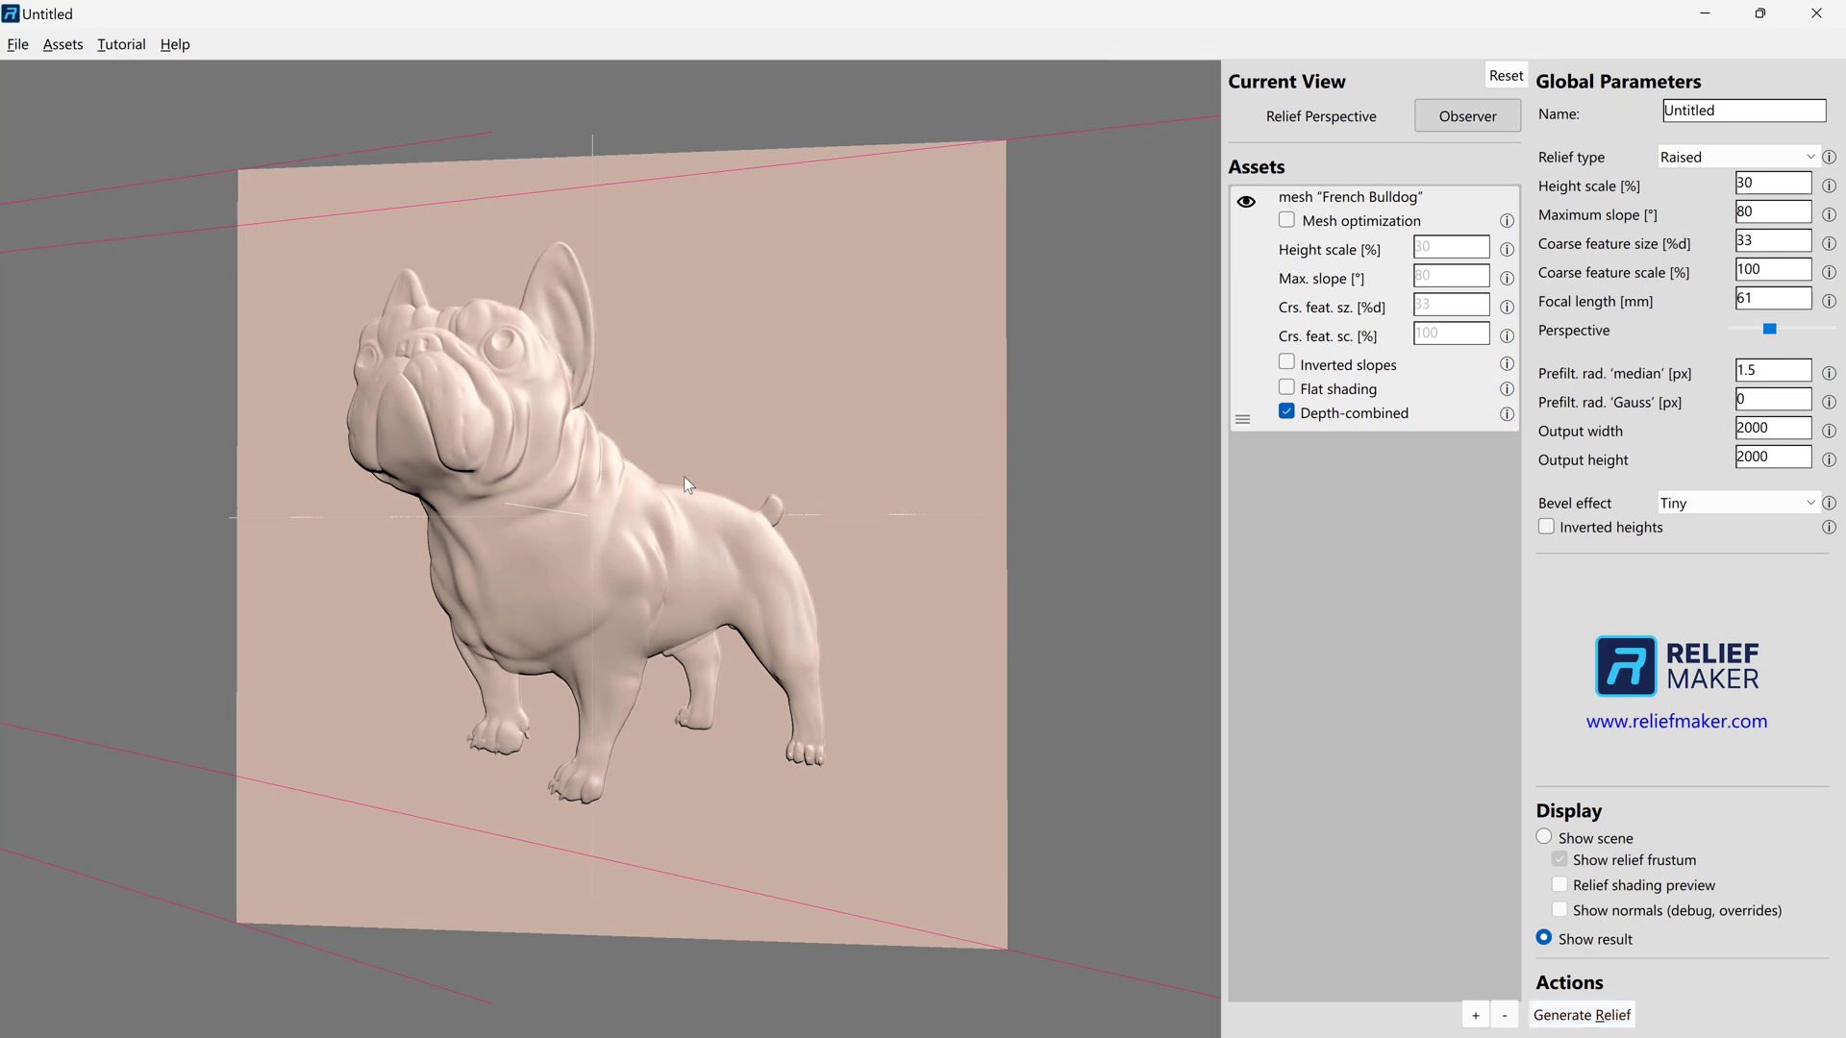
{"action": "left_click_drag", "start_coordinate": [683, 463], "coordinate": [767, 437]}
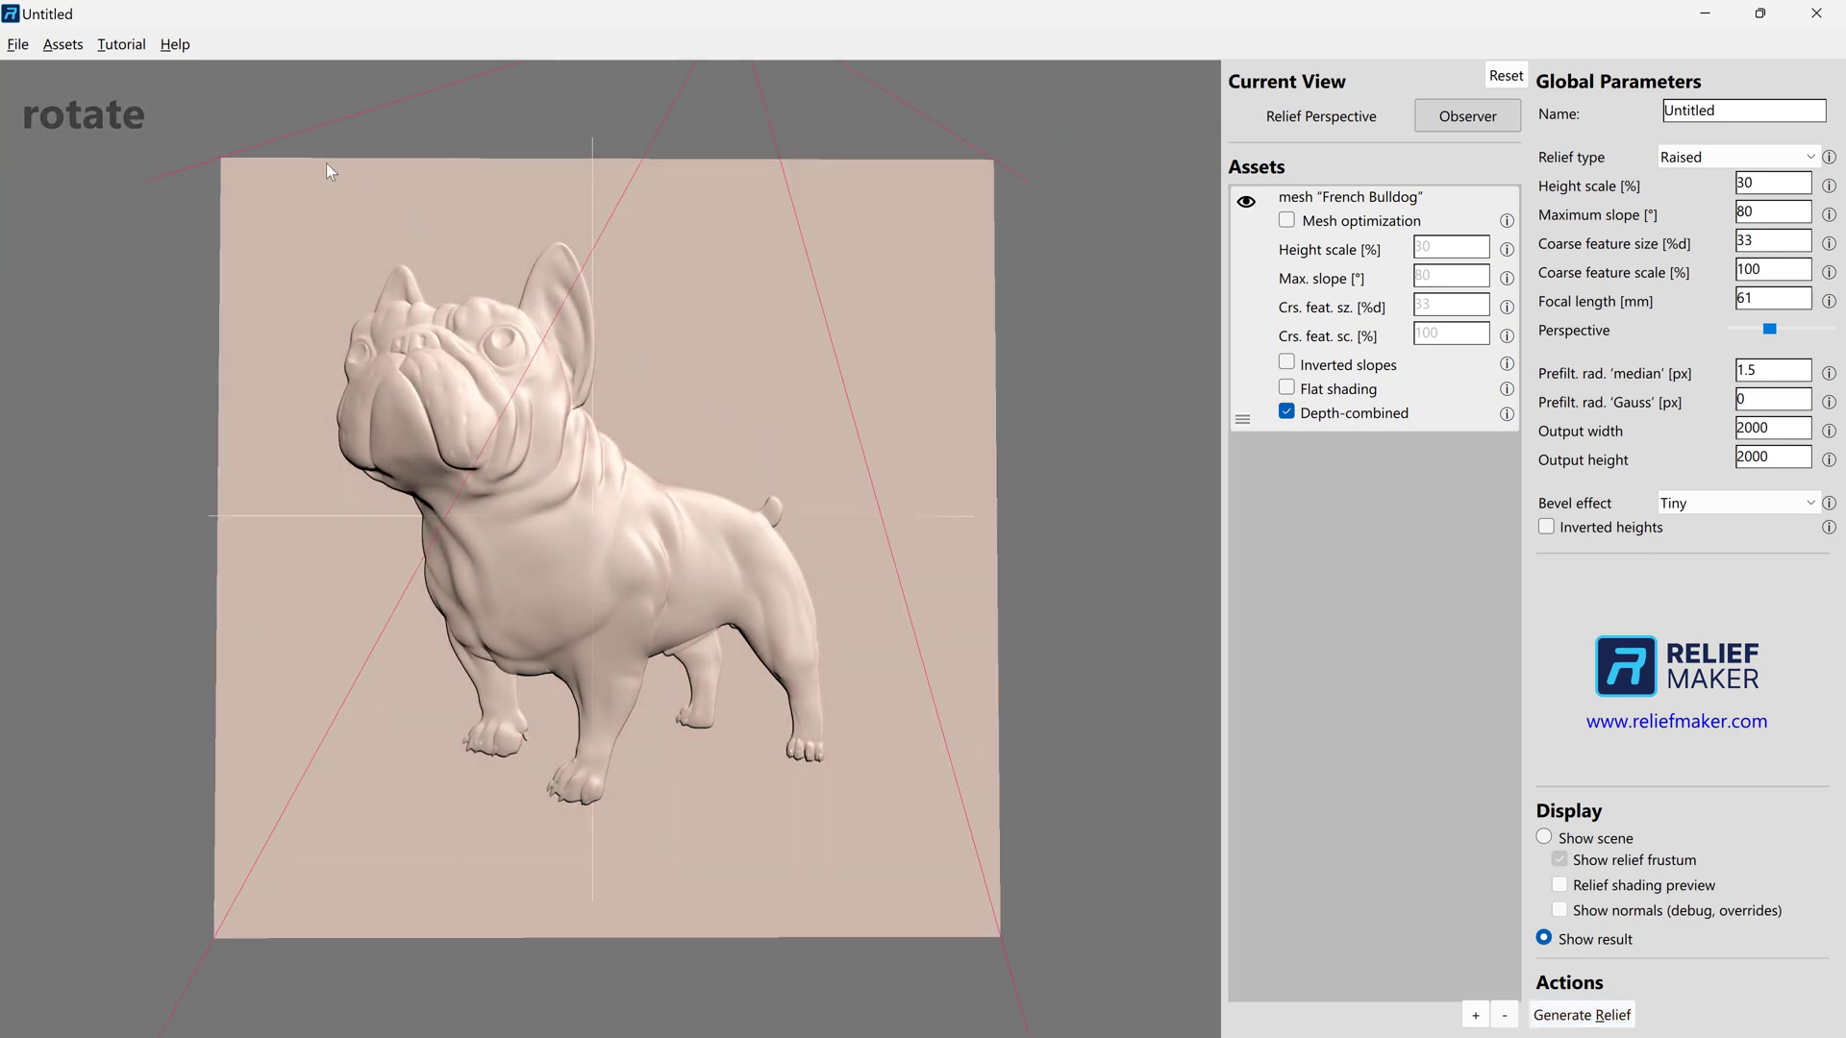